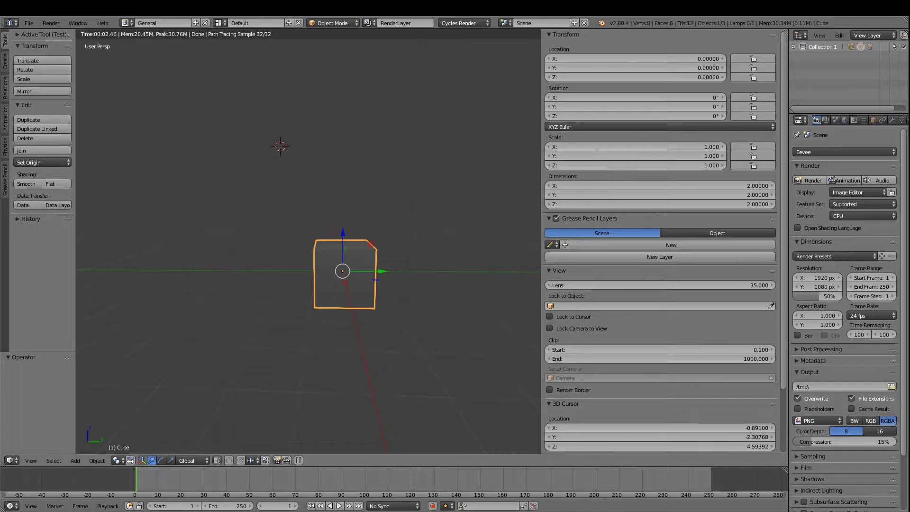
- Nudge the default cube slightly across the floor and shrink it to about 0.7 size
key("shift+f")
left_click(308, 241)
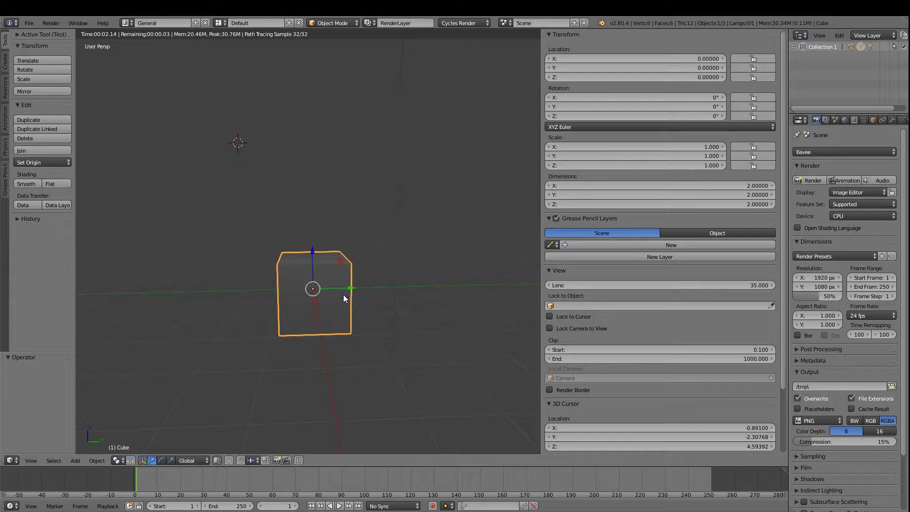
left_click_drag(343, 294, 346, 297)
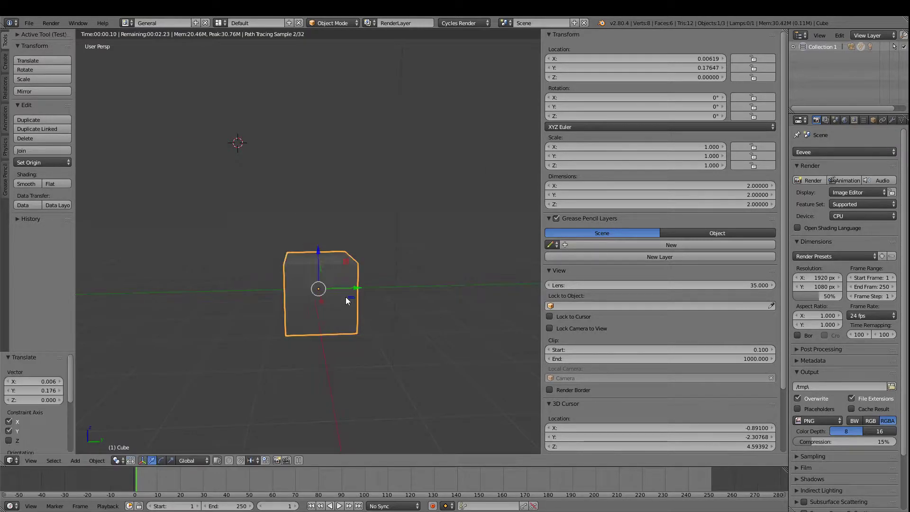
key("s")
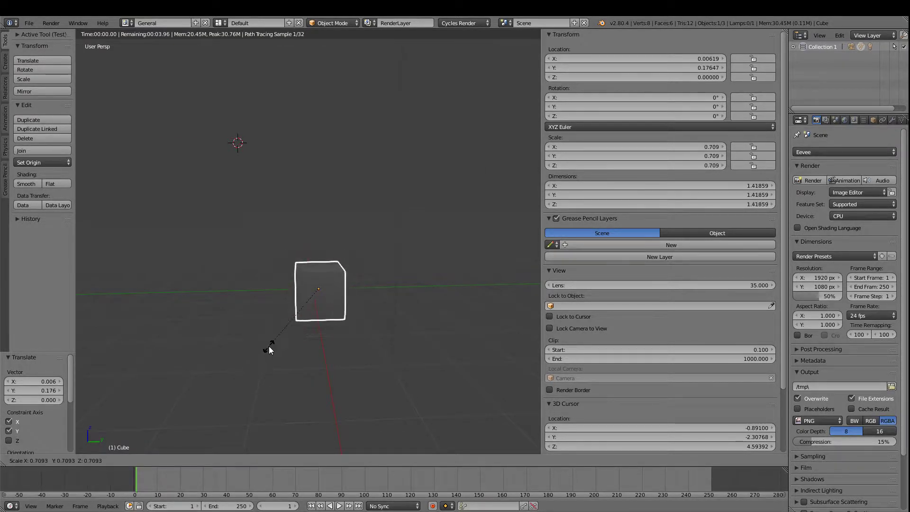
left_click(269, 345)
- Delete the cube and set the render engine to Blender Render
key("x")
left_click(281, 306)
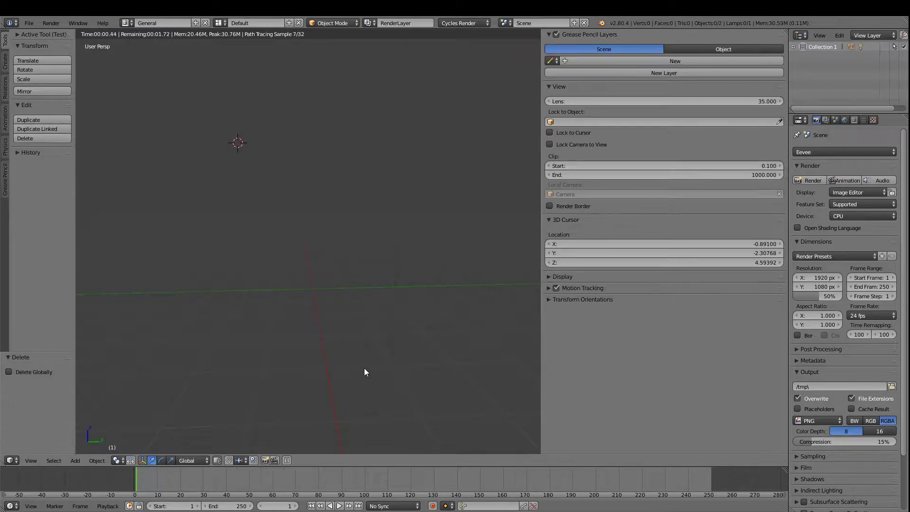
left_click(468, 23)
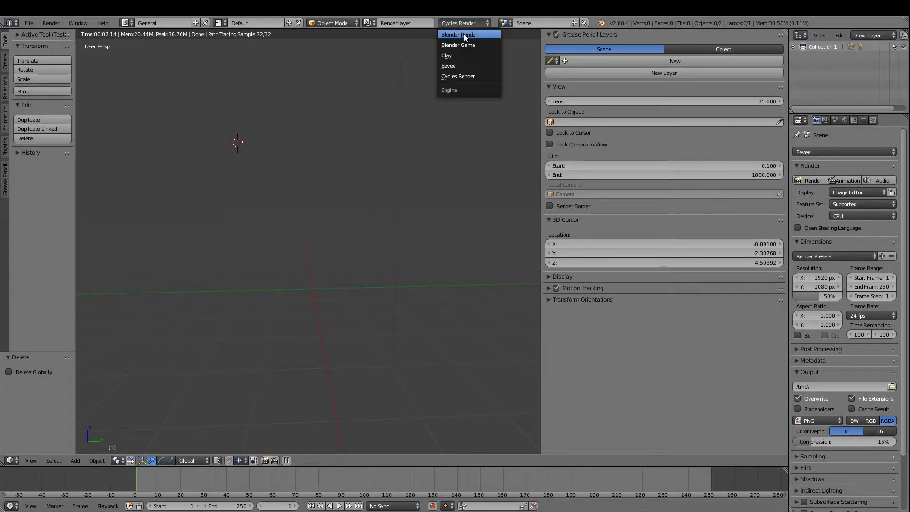
key("shift+grave")
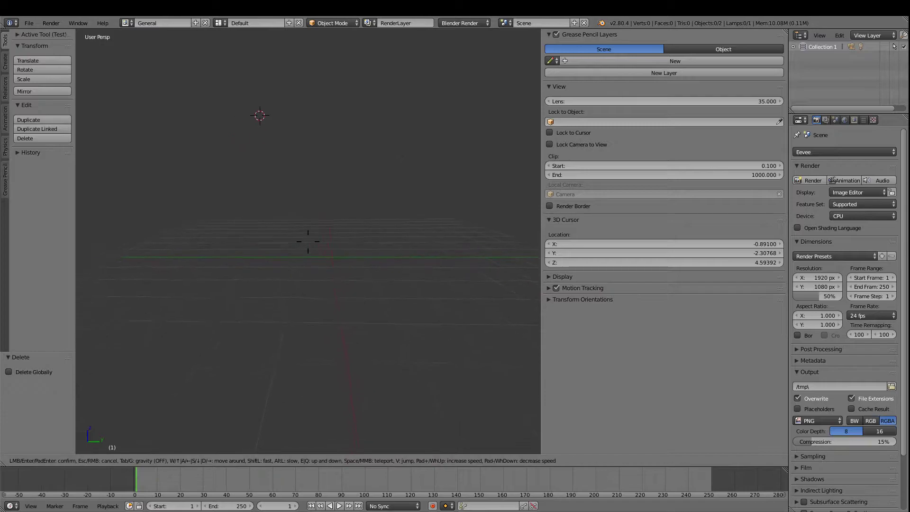
left_click(308, 242)
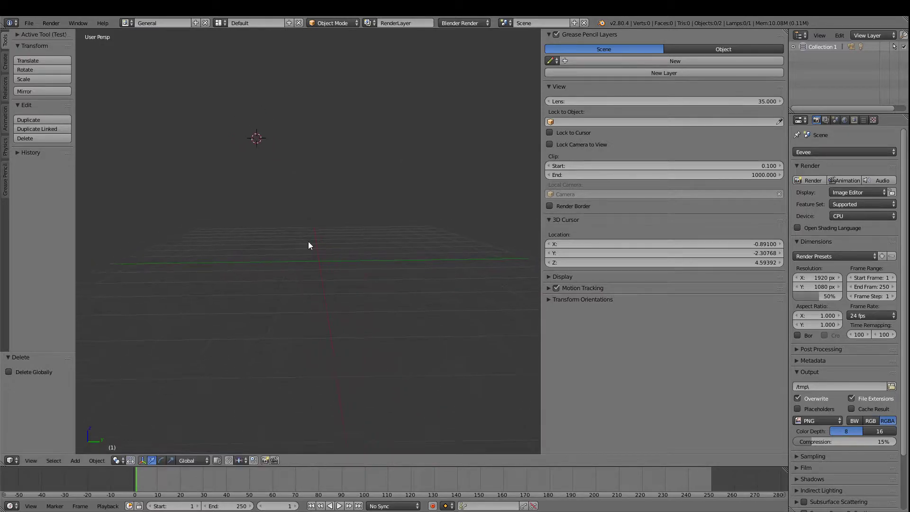
- Add a new cube and move it along Z to sit just above the grid
left_click(5, 61)
left_click(30, 69)
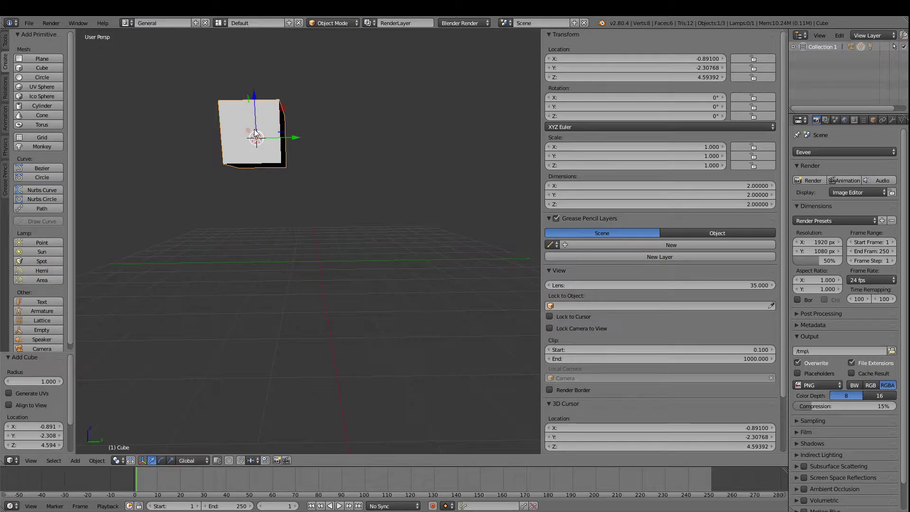
left_click_drag(255, 132, 262, 244)
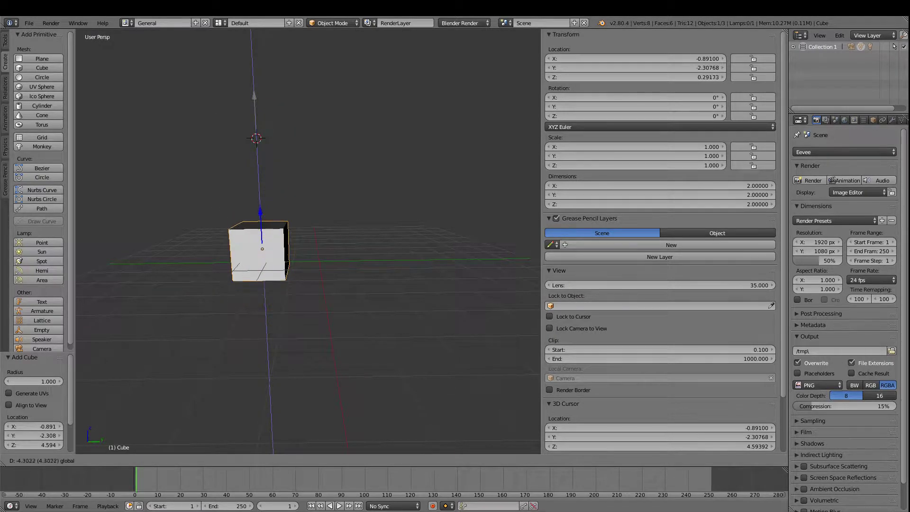
mouse_move(261, 243)
left_mouse_down()
mouse_move(262, 227)
mouse_move(356, 235)
left_mouse_up()
- Try the Cycles and Eevee render engines, then settle on Clay
left_click(442, 22)
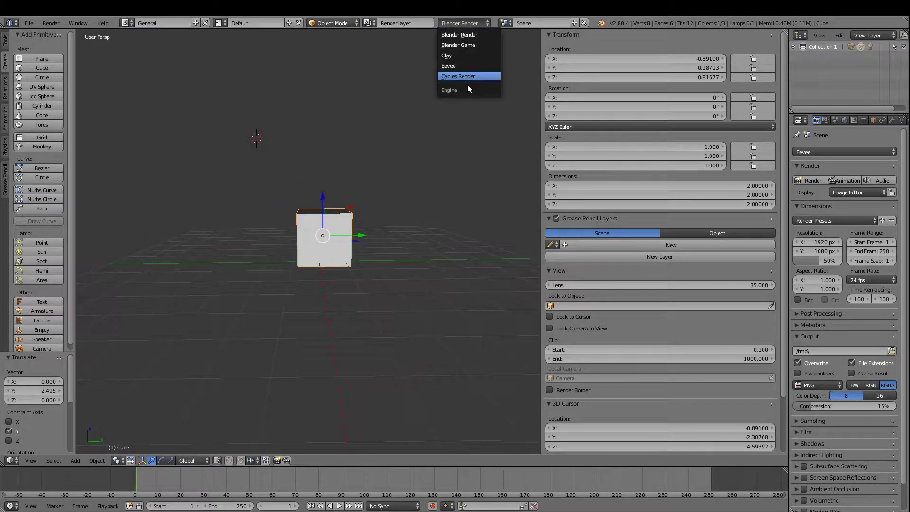
left_click(463, 76)
left_click(451, 23)
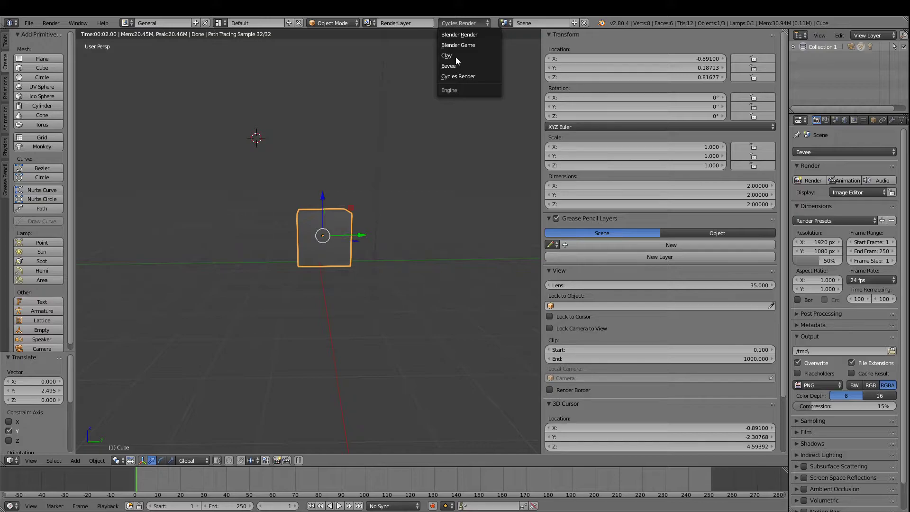
left_click(450, 65)
left_click(447, 23)
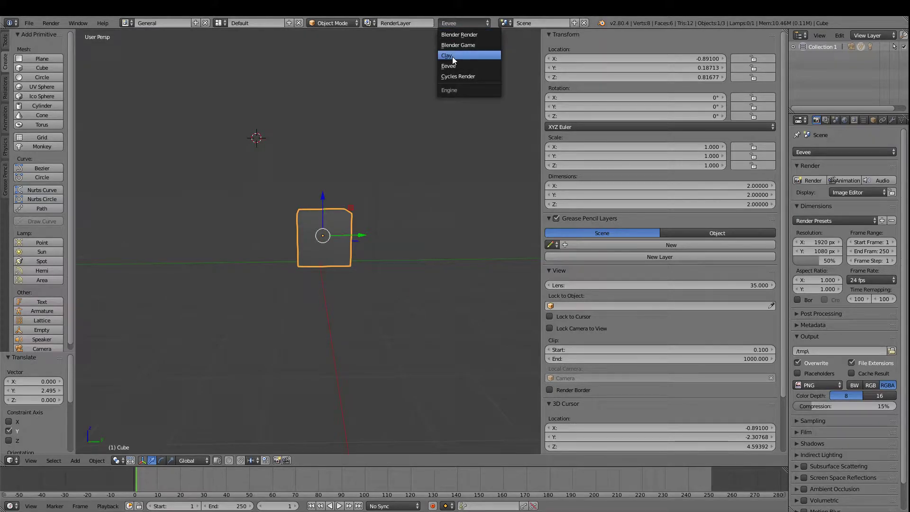
left_click(452, 55)
key("shift+f")
key("w")
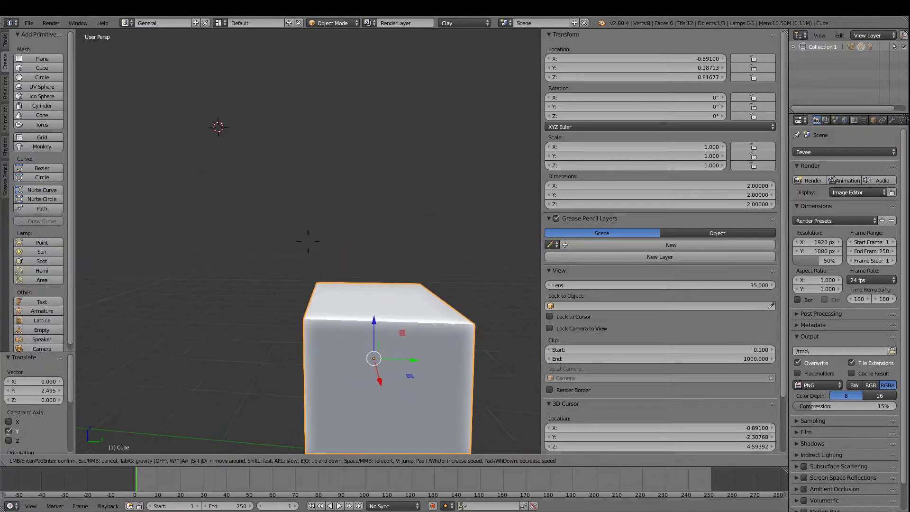
- Expand the viewport Display settings and enable Motion Blur for renders
left_click(392, 238)
scroll(631, 408, "down", 5)
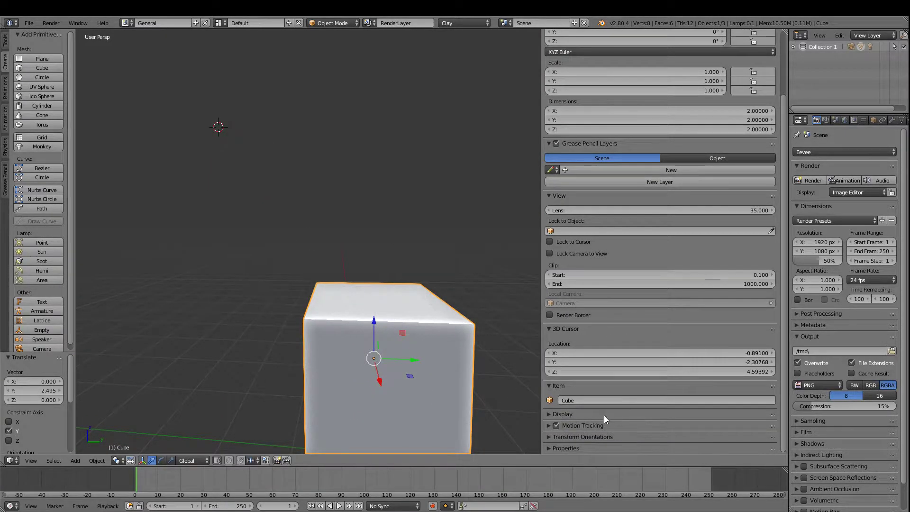
left_click(567, 414)
scroll(581, 403, "down", 5)
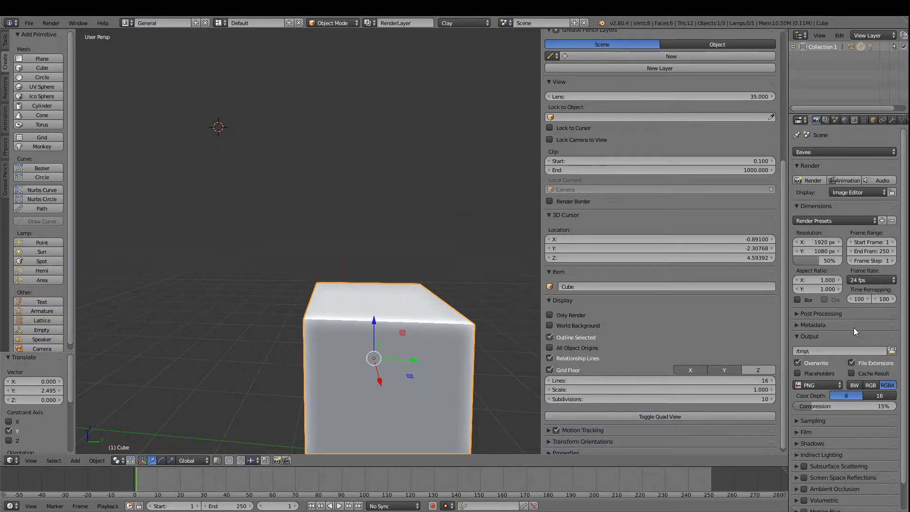
scroll(844, 336, "down", 2)
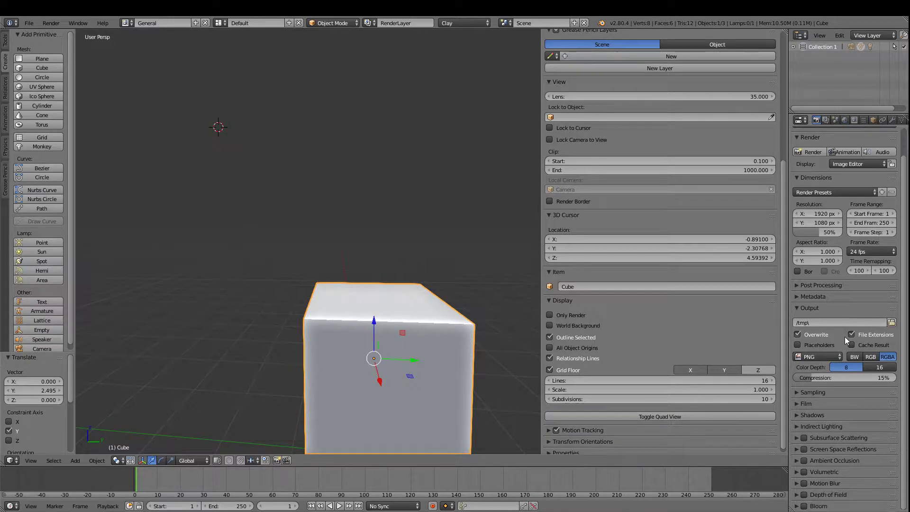
left_click(806, 484)
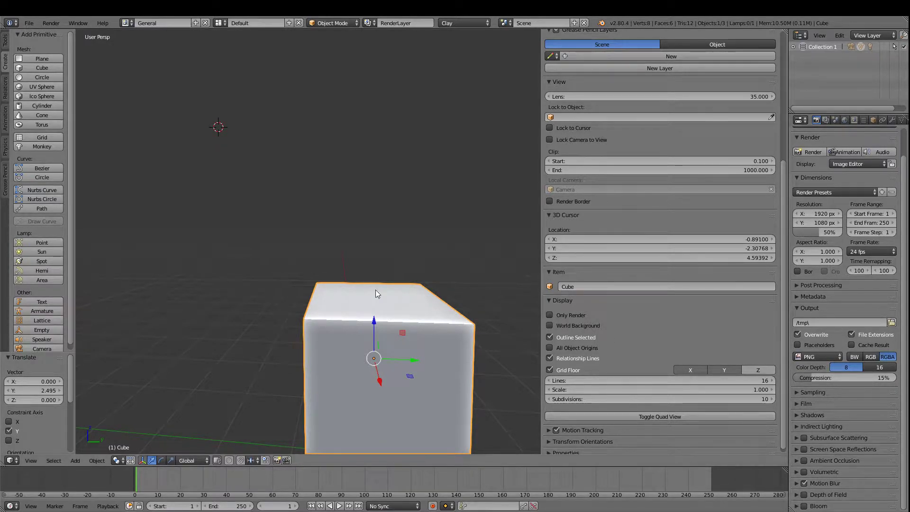
- Walk the view back from the cube and delete it
key("shift+f")
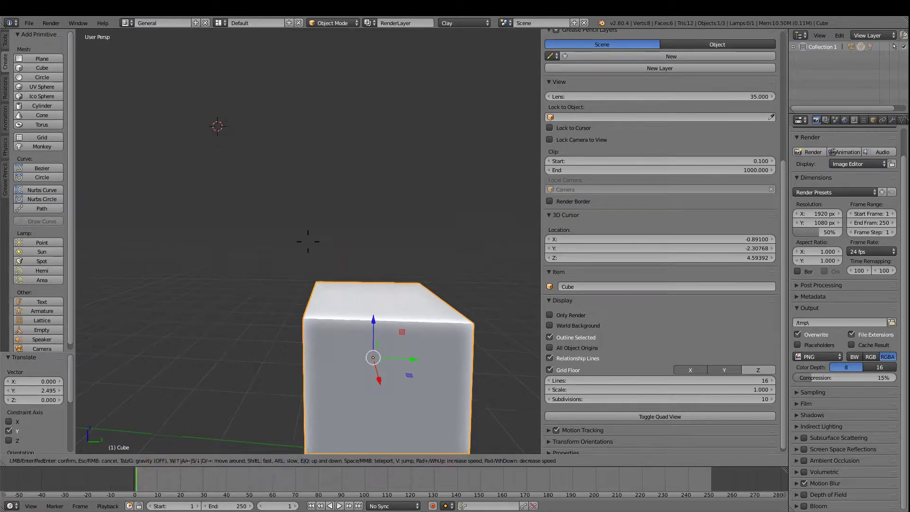
left_click(311, 237)
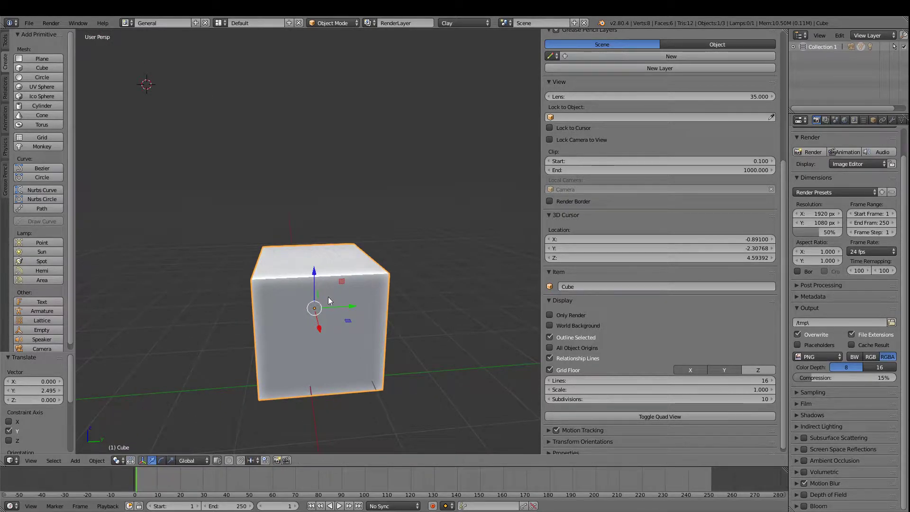
key("x")
left_click(192, 254)
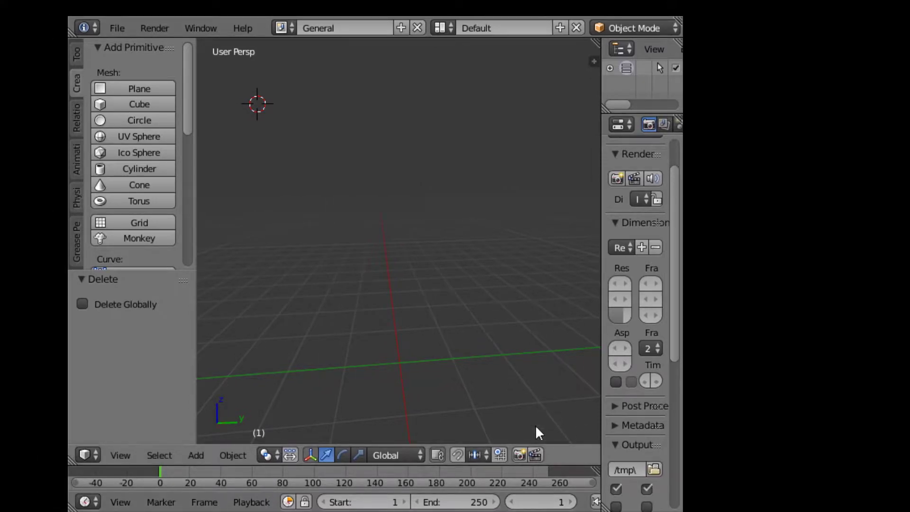
- Place the 3D cursor in the scene and switch to the Front viewpoint
key("shift+f")
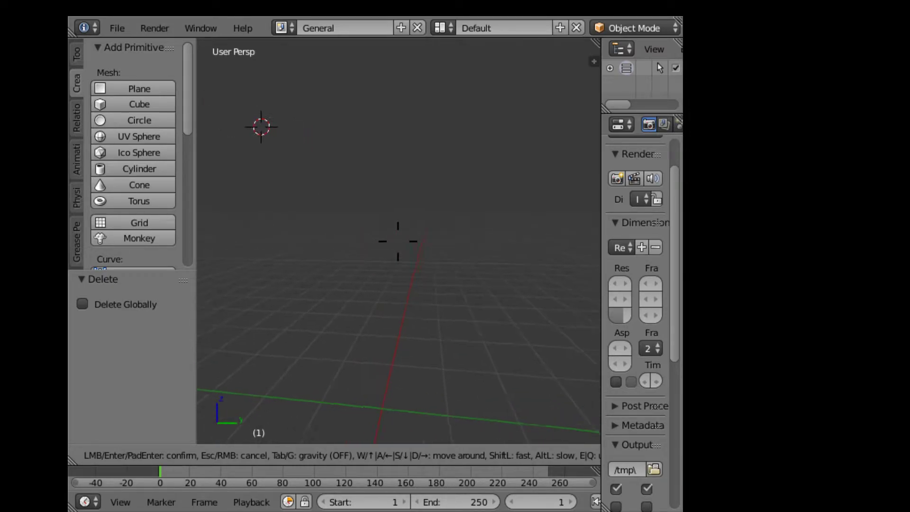
left_click(401, 247)
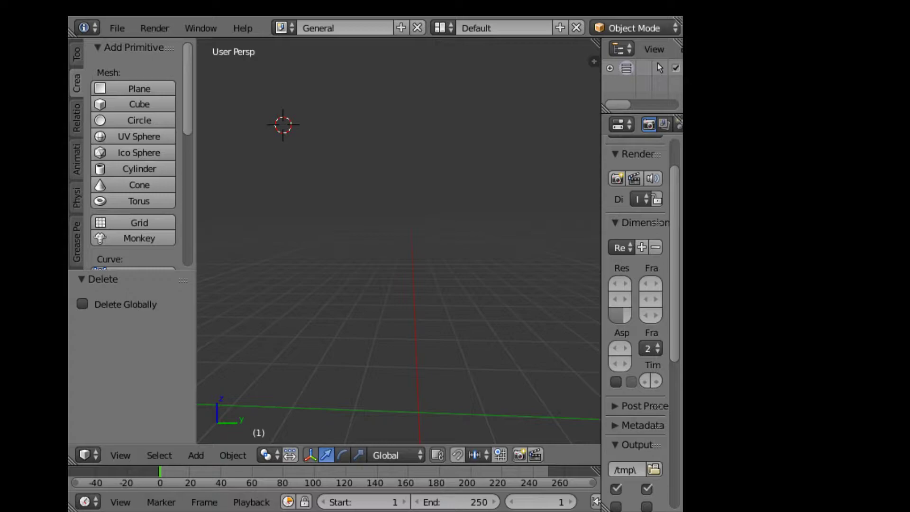
left_click(330, 187)
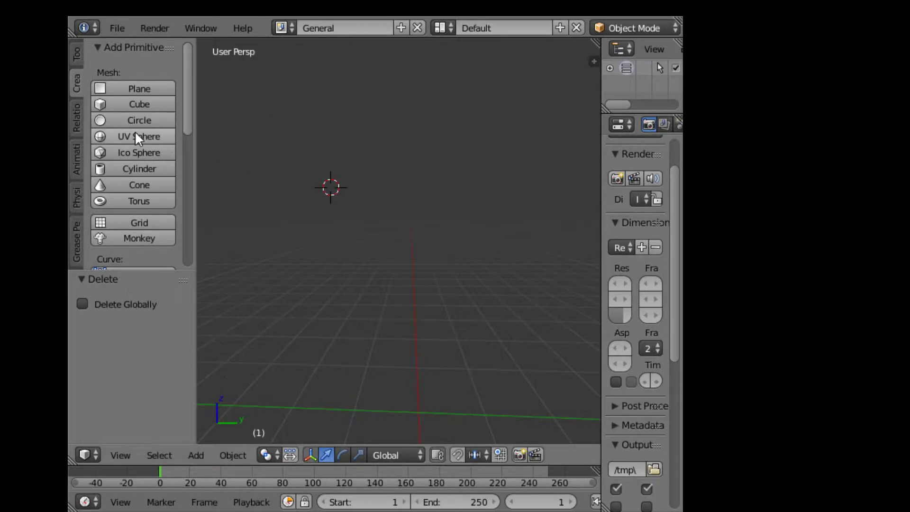
left_click(115, 456)
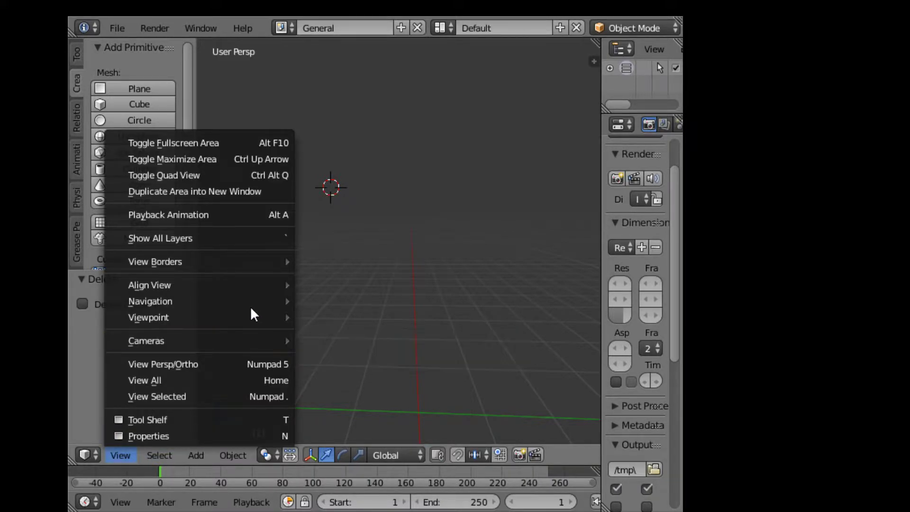
mouse_move(148, 316)
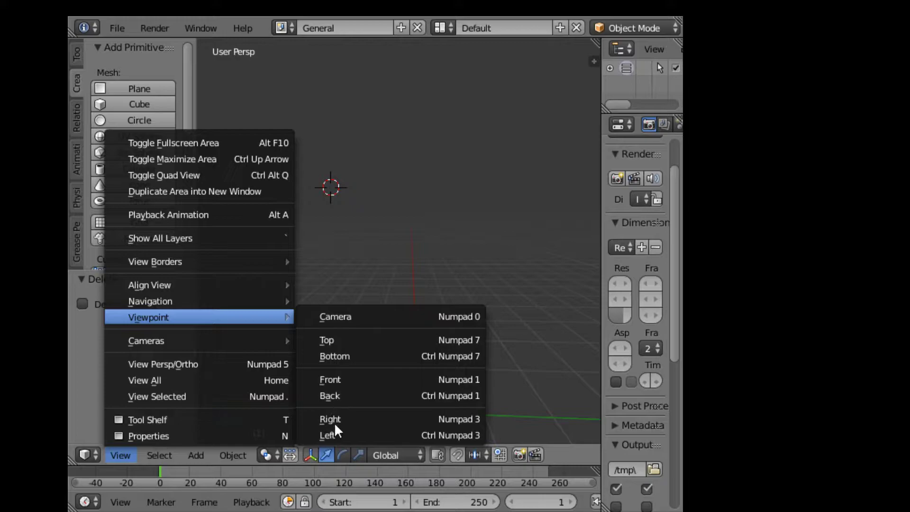
left_click(347, 379)
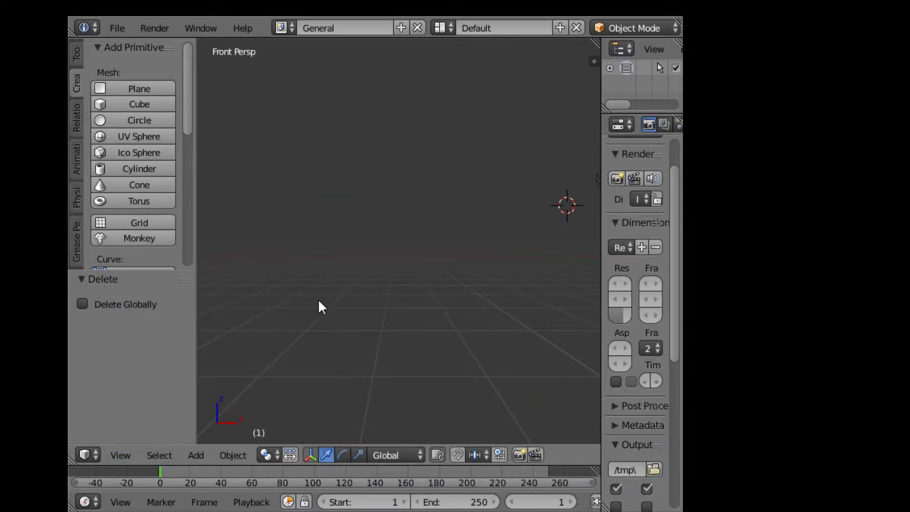
- Add a UV sphere at the 3D cursor
key("shift+f")
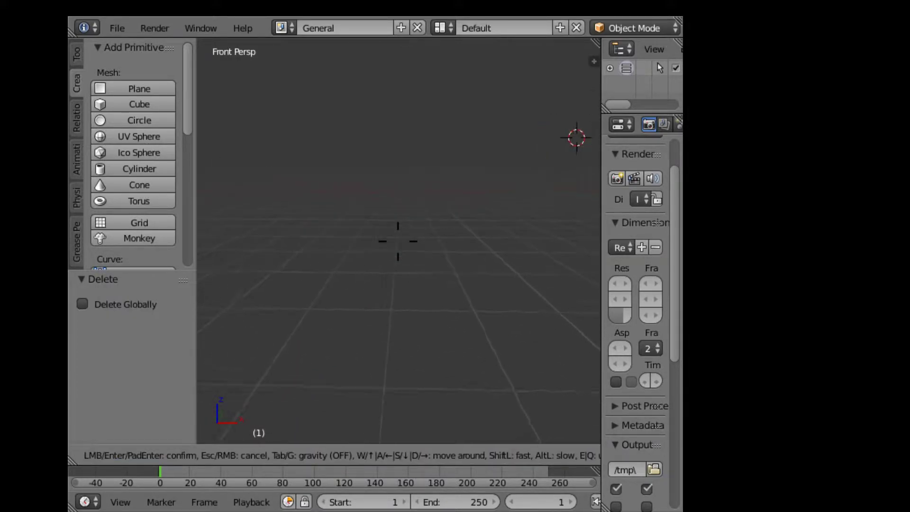
key("Return")
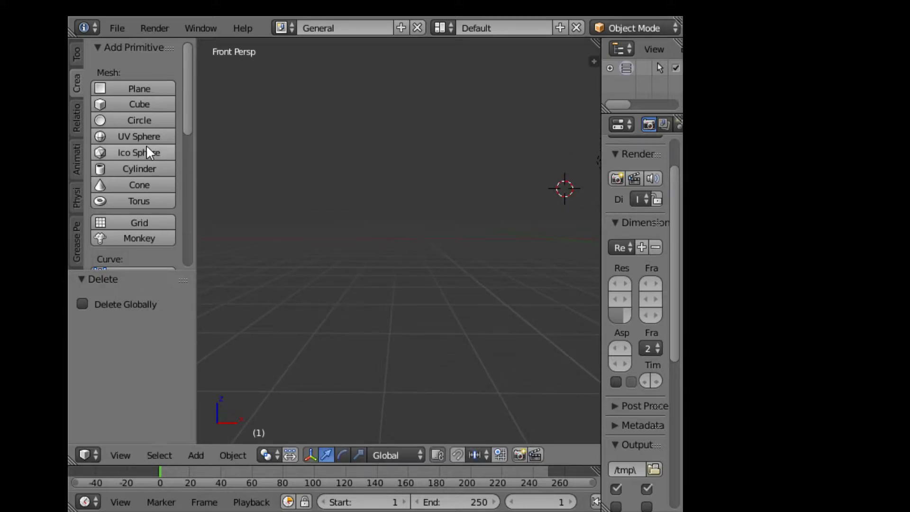
left_click(147, 136)
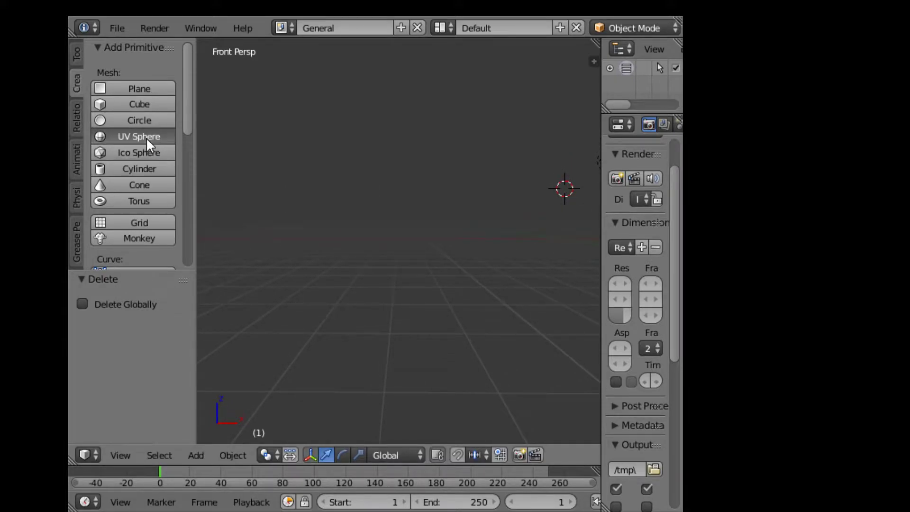
- Walk the view forward to the sphere and show the N sidebar with view and 3D cursor settings
key("shift+f")
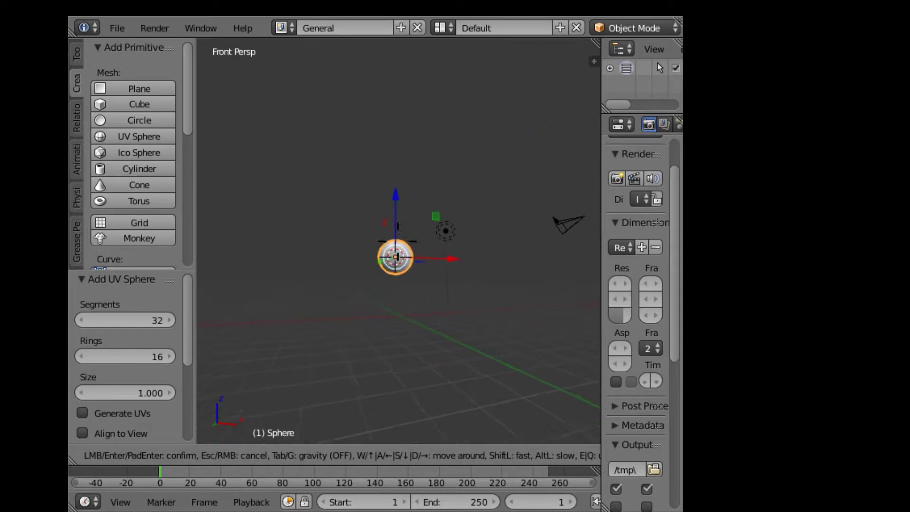
key("w")
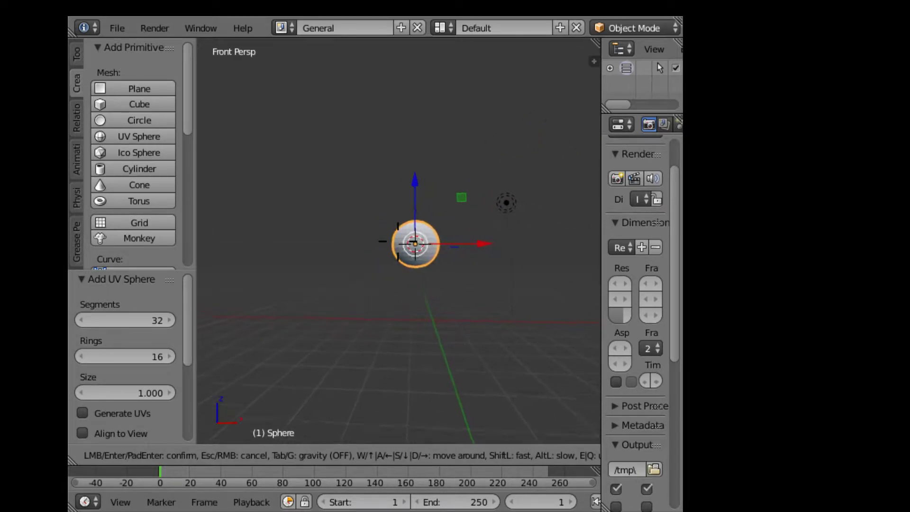
key("Return")
key("n")
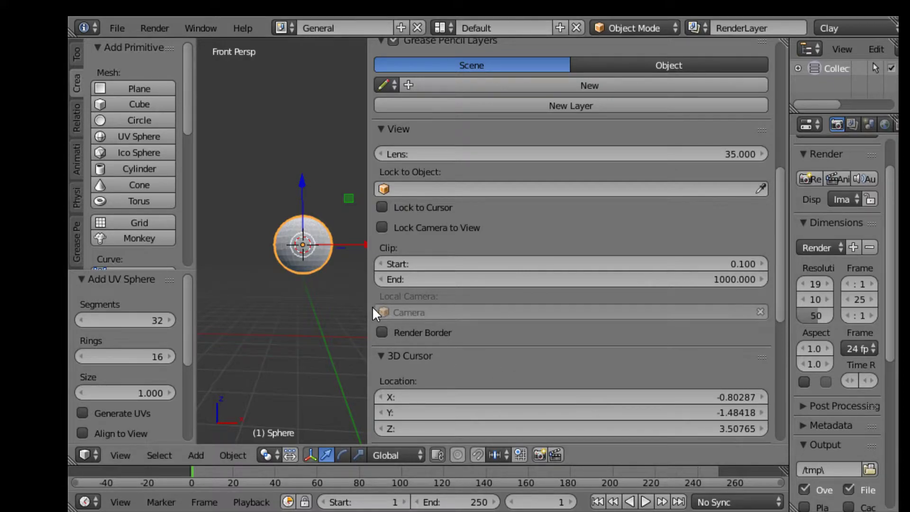
key("ctrl+Up")
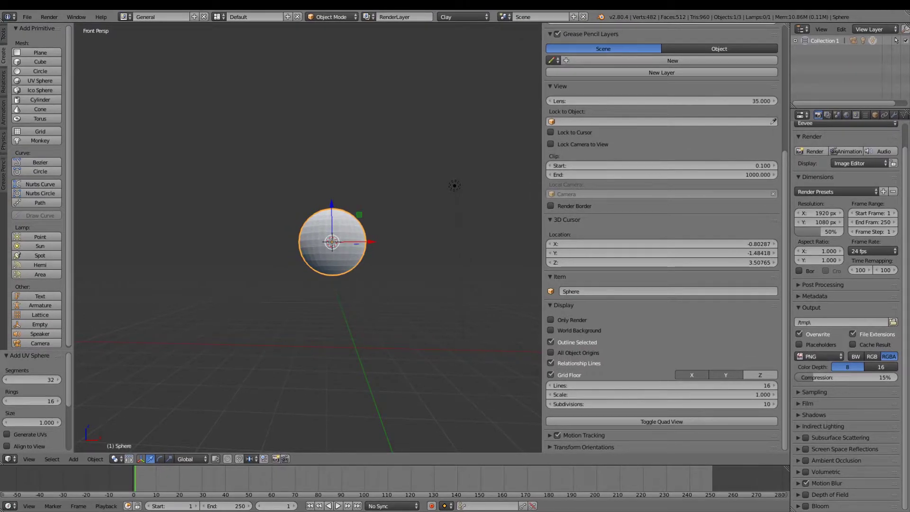
- Move the sphere -1.228 along X and scale it to 0.259 on X
key("shift+f")
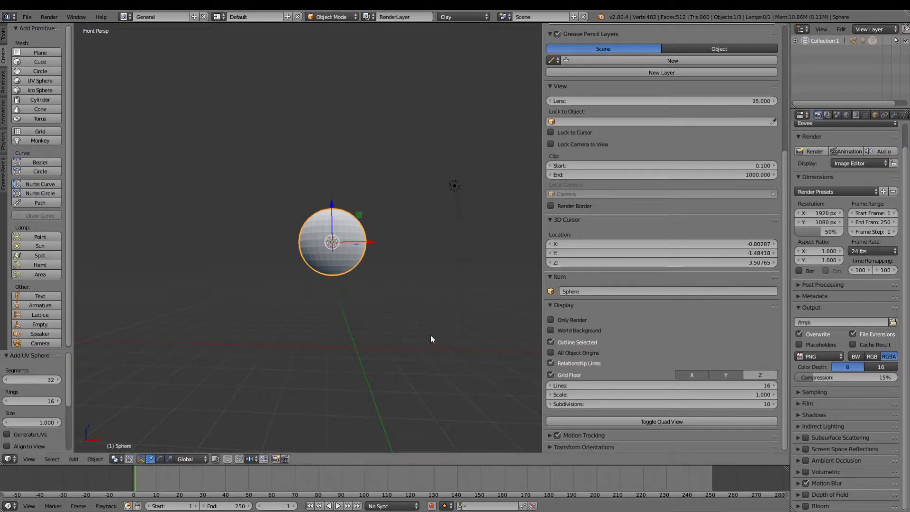
key("w")
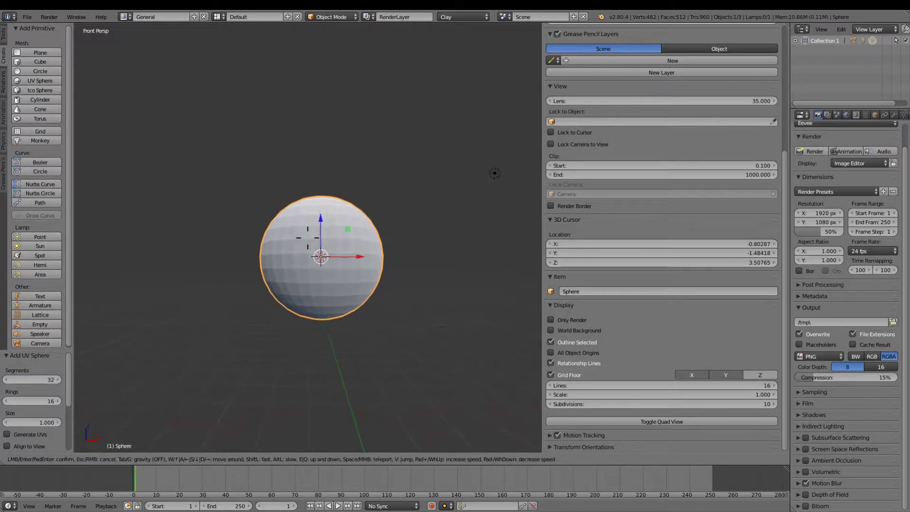
left_click(308, 241)
left_click_drag(355, 261, 276, 266)
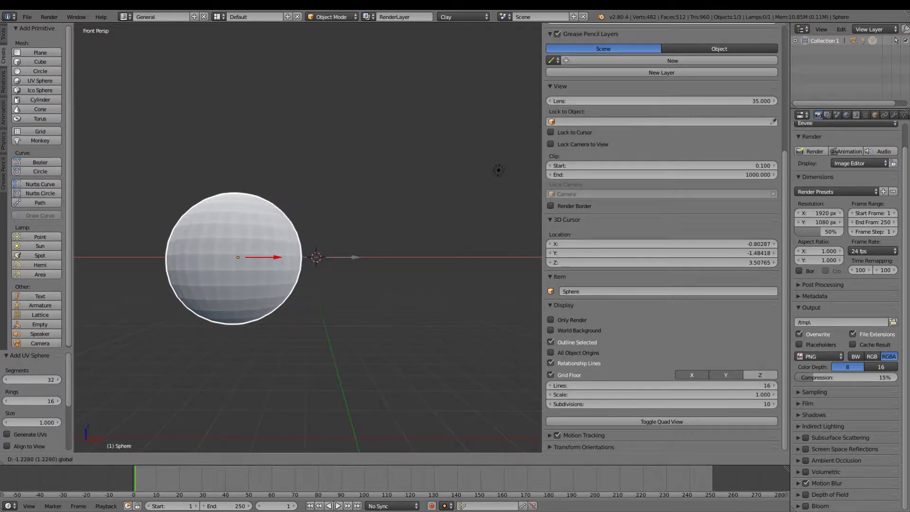
left_click(169, 459)
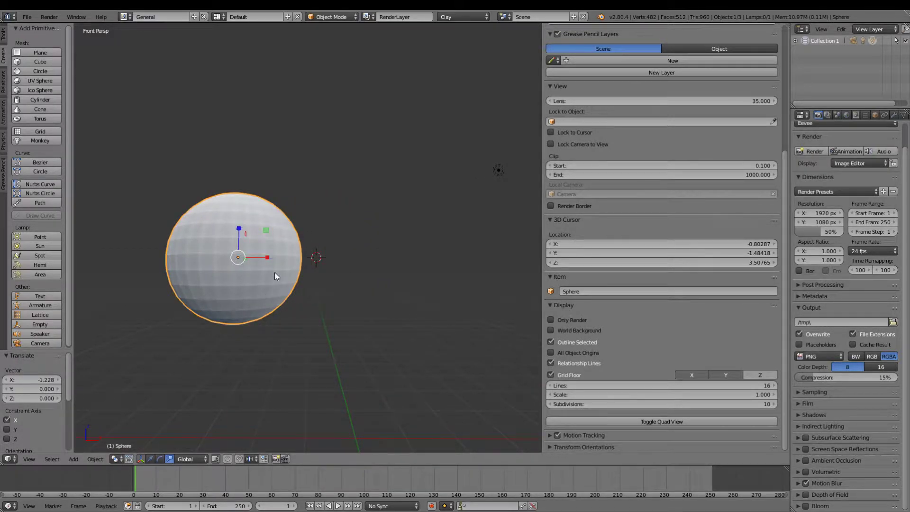
left_click_drag(257, 256, 245, 257)
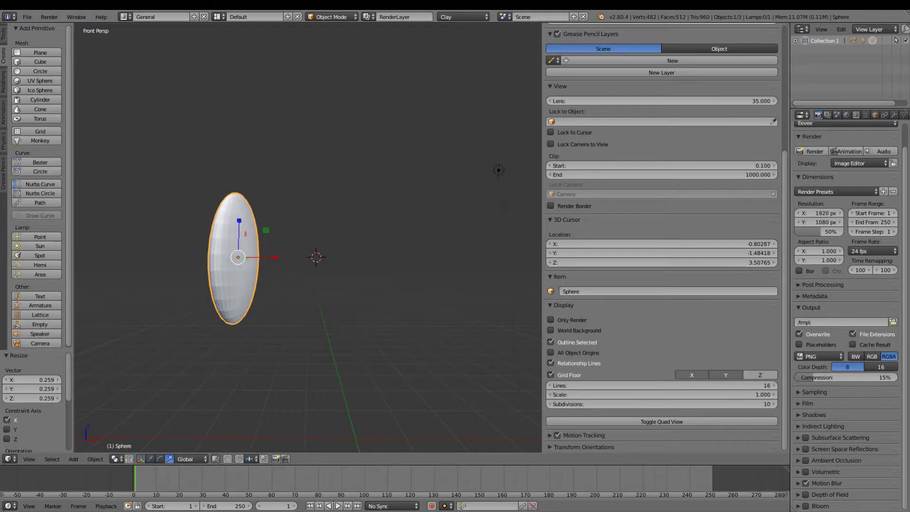
left_click(328, 17)
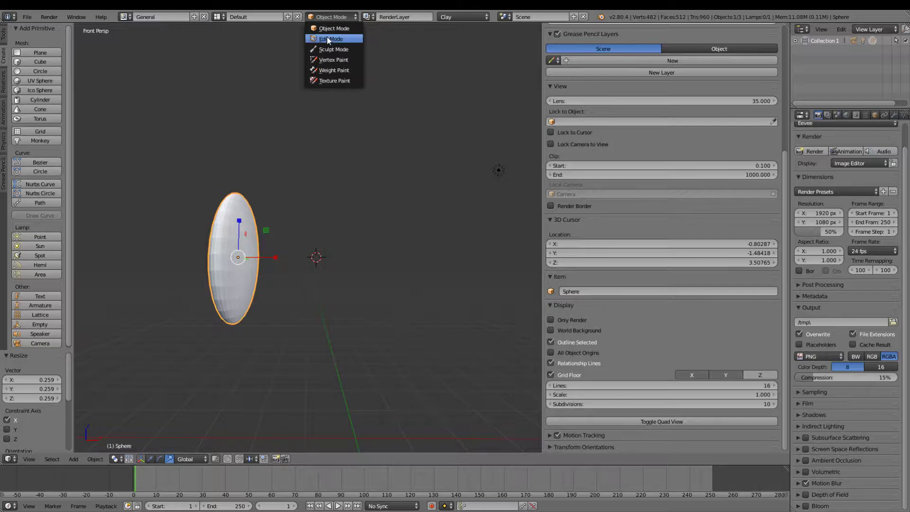
- In Edit Mode, scale the sphere mesh on X/Y, then along Y, into a narrow upright egg
left_click(327, 38)
key("s")
key("shift+z")
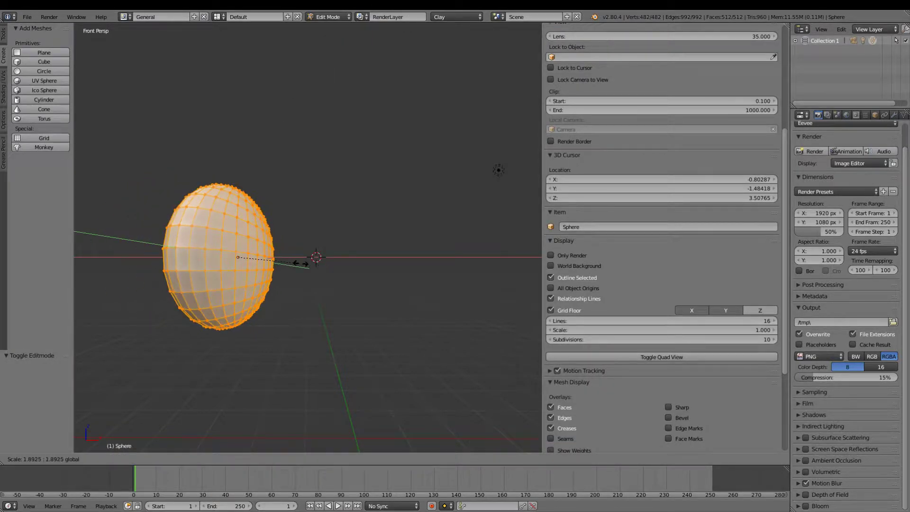
left_click(301, 259)
key("shift+f")
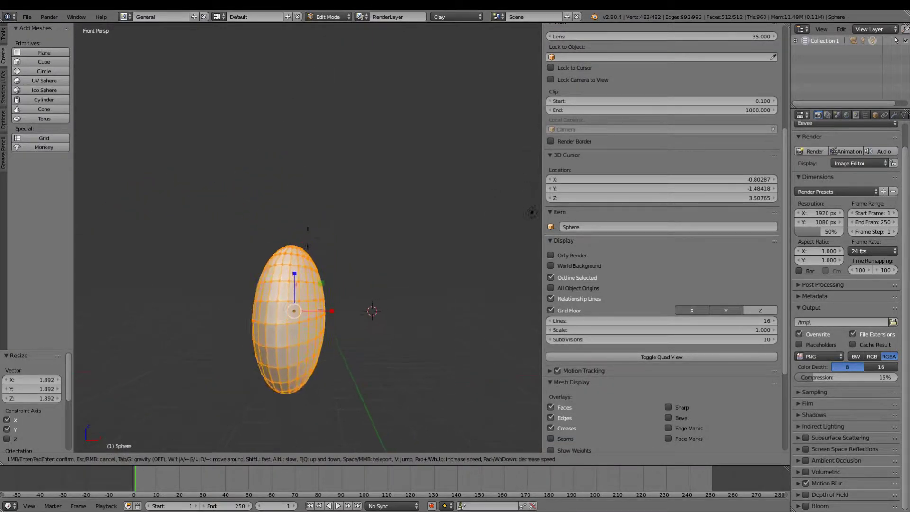
left_click(308, 242)
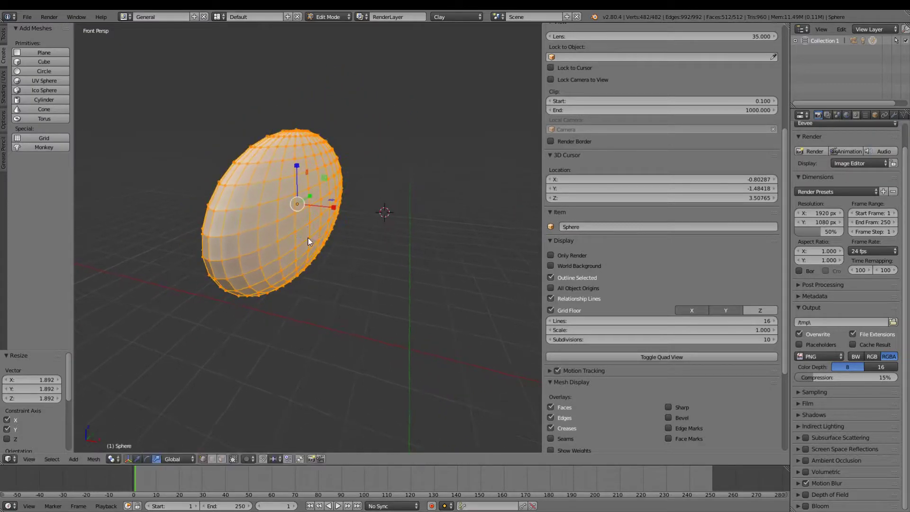
key("s")
key("y")
left_click(303, 201)
- Apply Smooth Vertex to the egg mesh
left_click(4, 38)
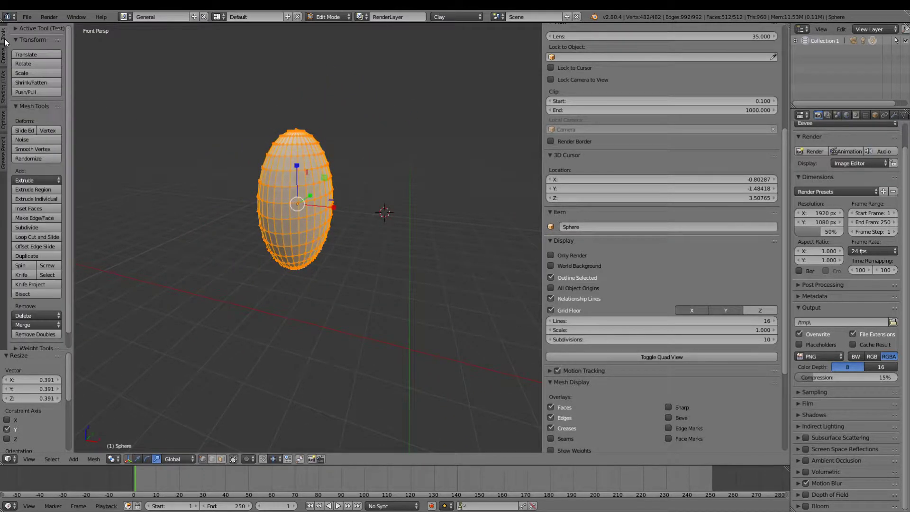
scroll(32, 223, "down", 1)
scroll(30, 230, "up", 1)
left_click(30, 149)
middle_click_drag(221, 167, 203, 246)
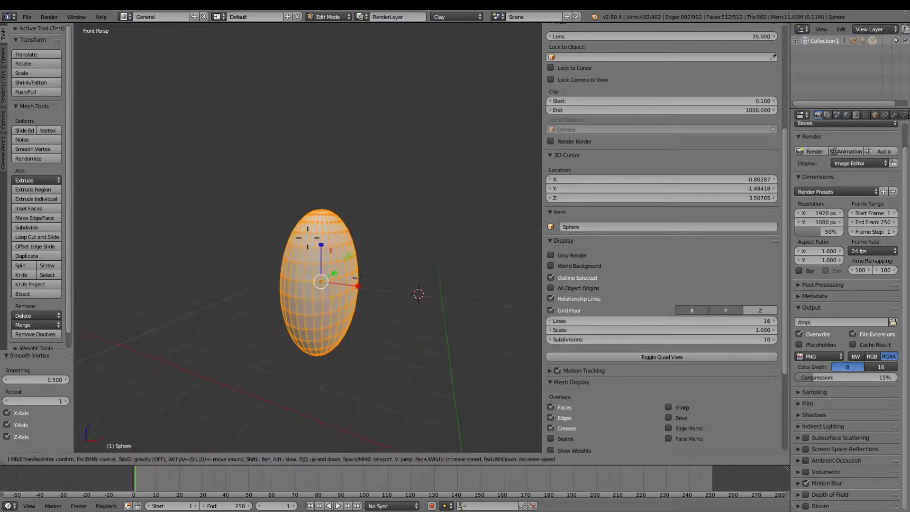
- Copy the selected mesh and add a cube at the 3D cursor
left_click(137, 458)
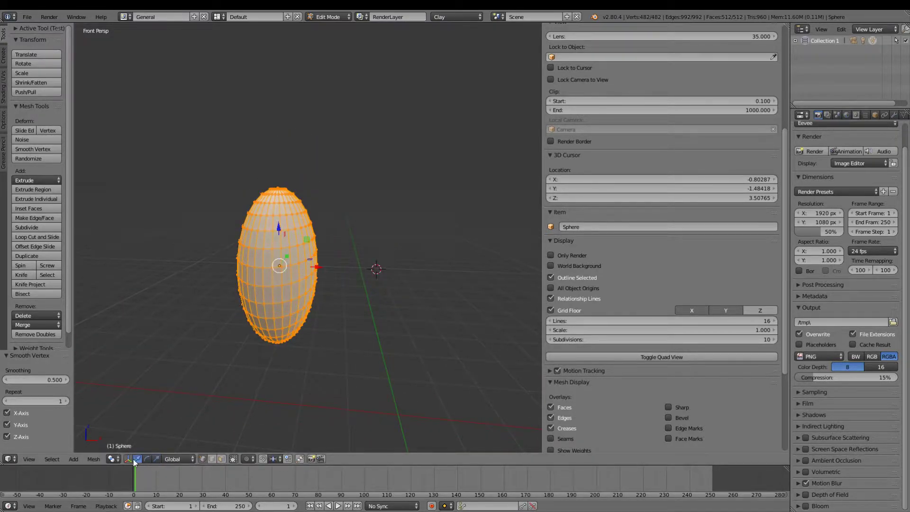
key("ctrl+c")
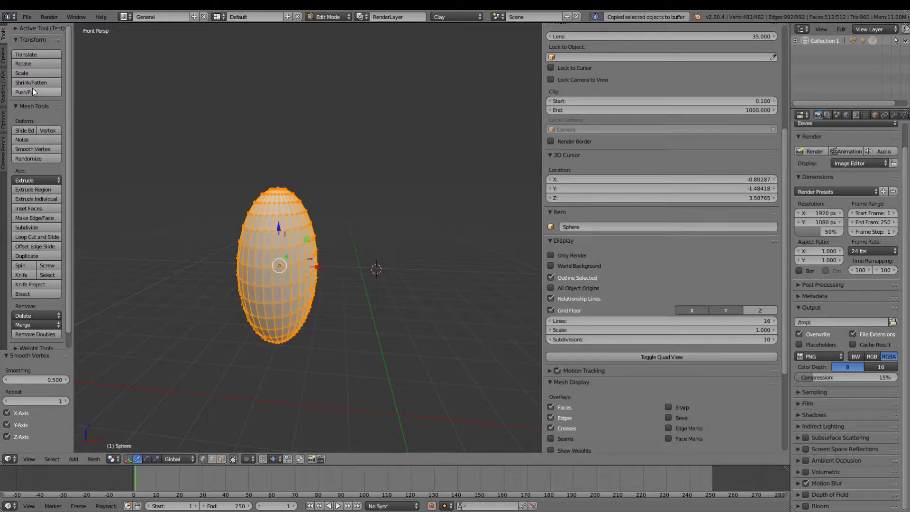
left_click(3, 54)
left_click(29, 62)
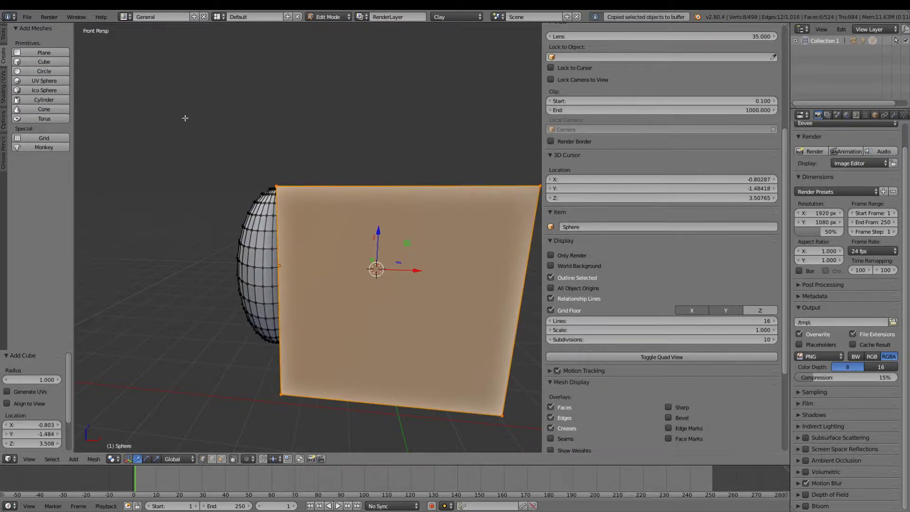
- Delete the Sphere object through its context menu in the Outliner's collection
key("x")
key("x")
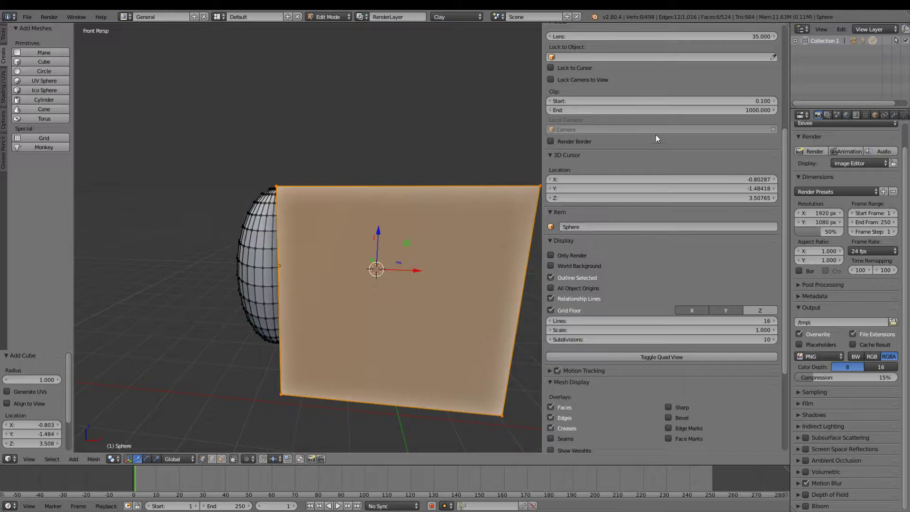
left_click(794, 41)
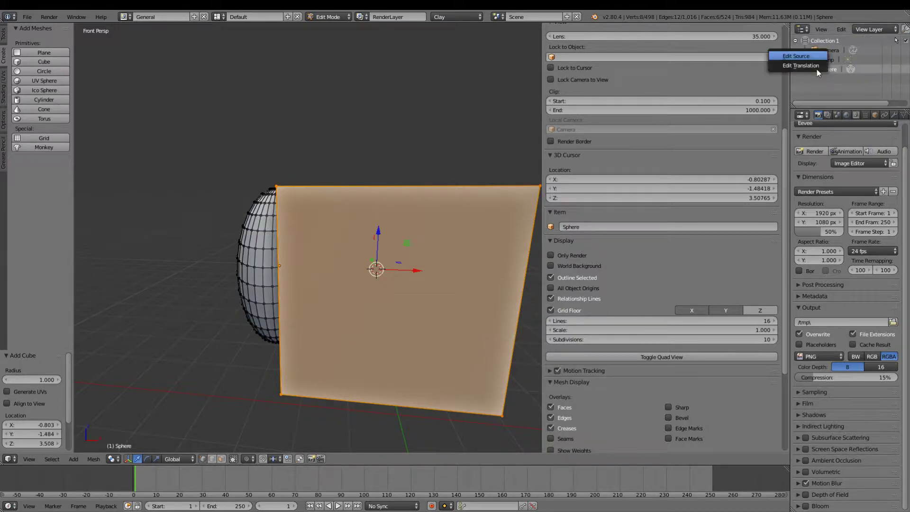
right_click(820, 70)
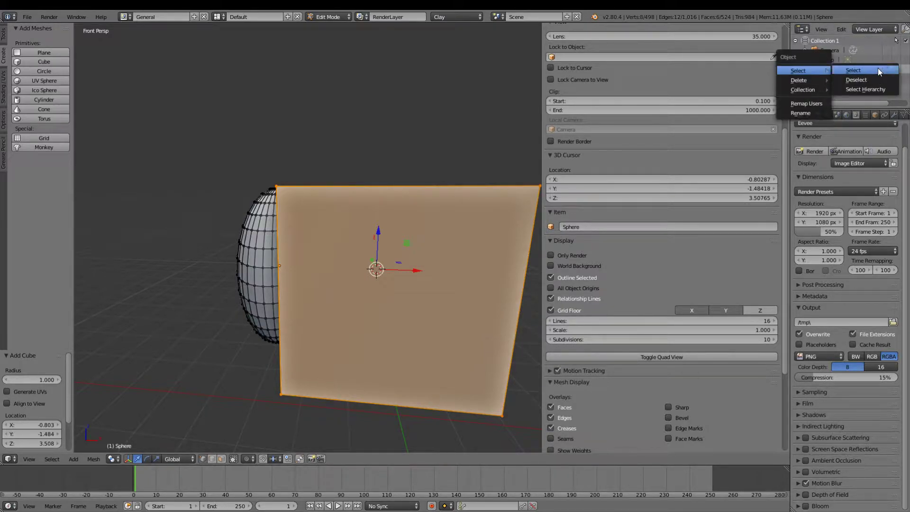
right_click(877, 66)
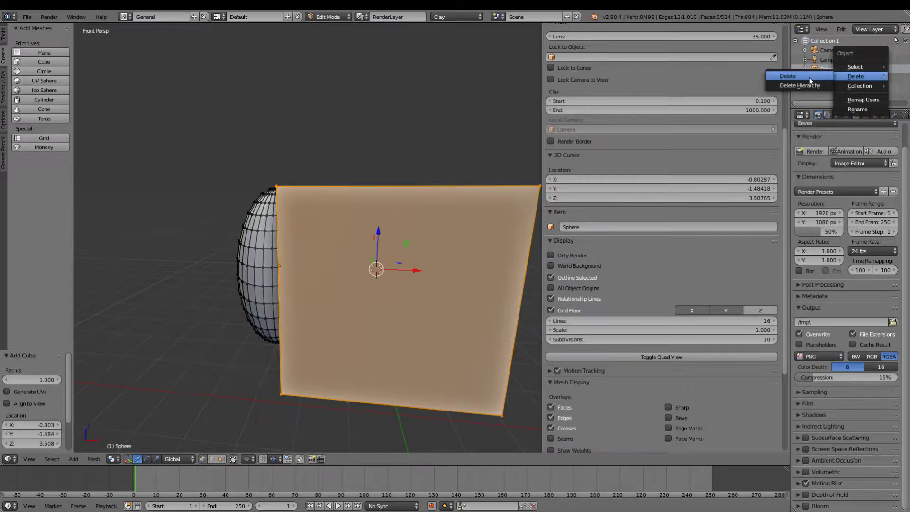
left_click(809, 77)
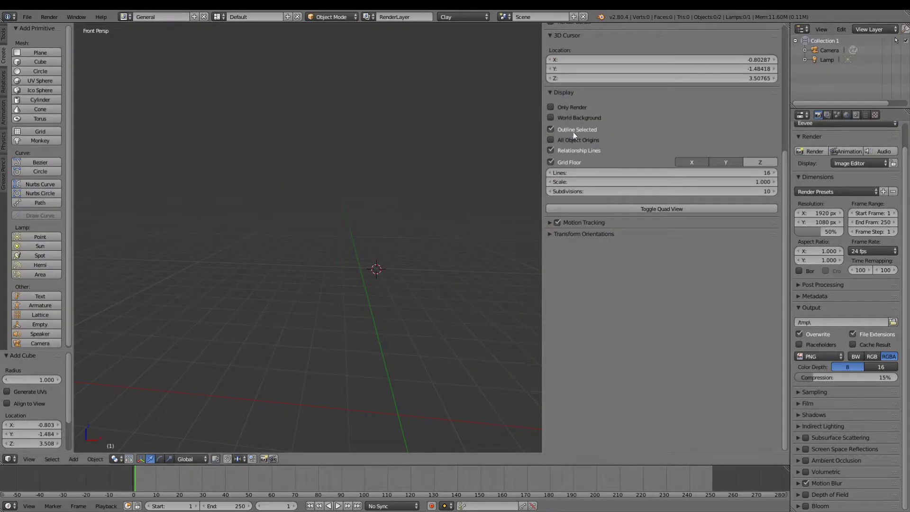
- Add a new UV sphere, move it 1.611 left along X, and widen the Properties area
left_click(32, 81)
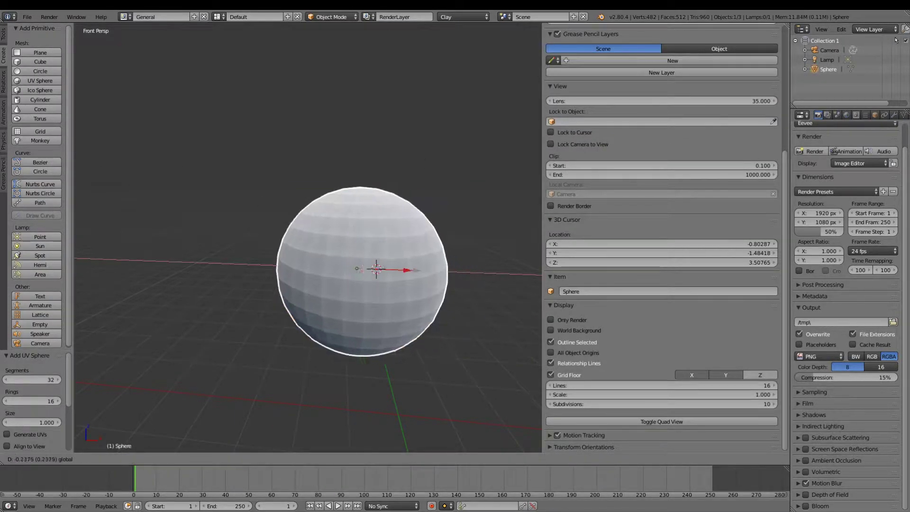
left_click_drag(387, 268, 261, 268)
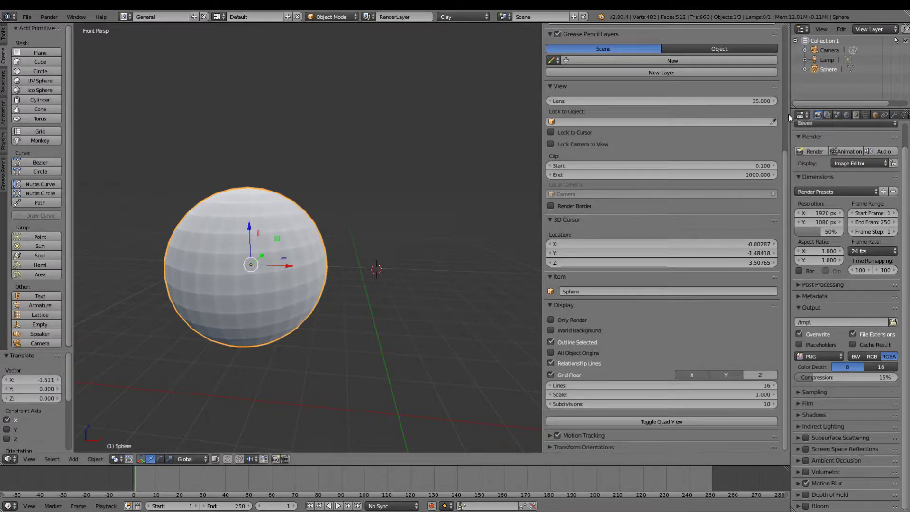
left_click_drag(790, 114, 700, 110)
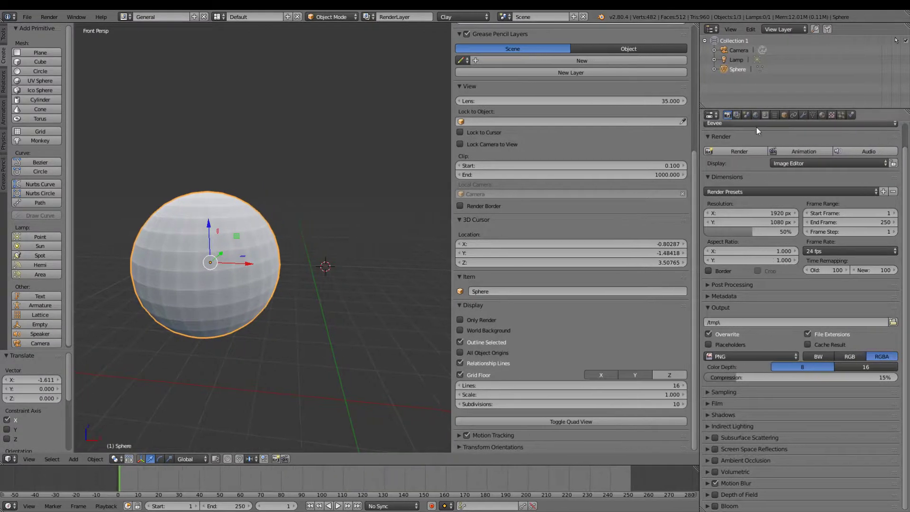
left_click(814, 147)
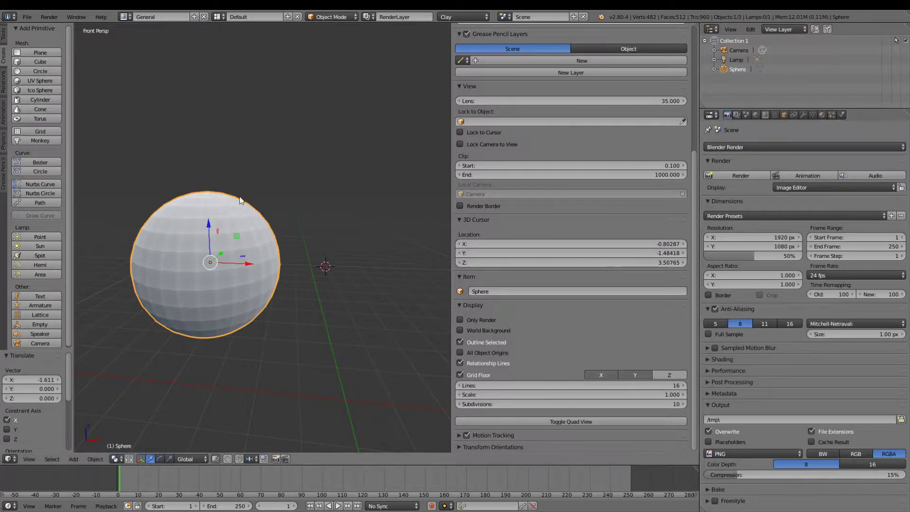
- Cycle through the render engine options and set it to Cycles Render
left_click(459, 15)
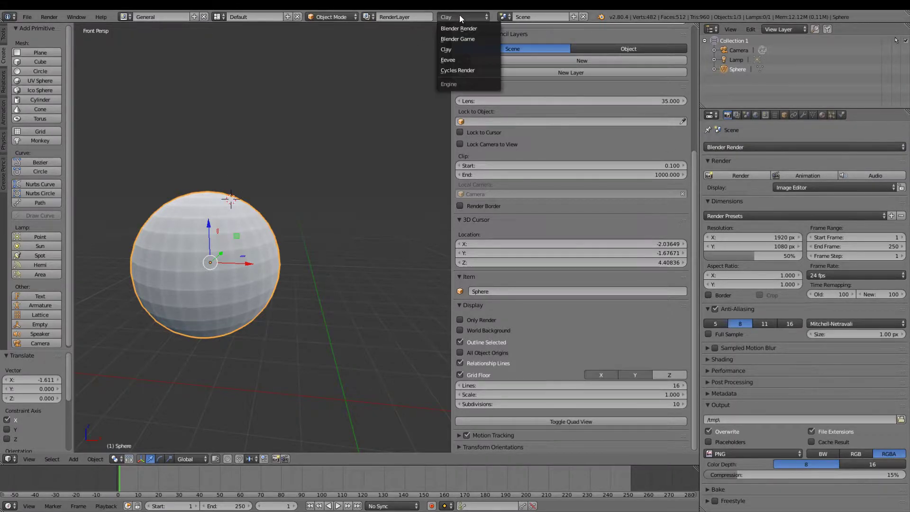
left_click(756, 147)
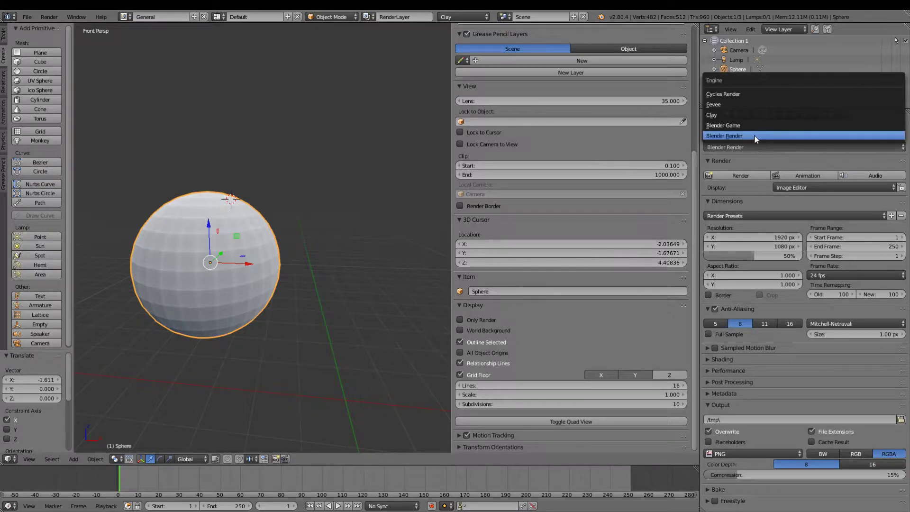
left_click(748, 117)
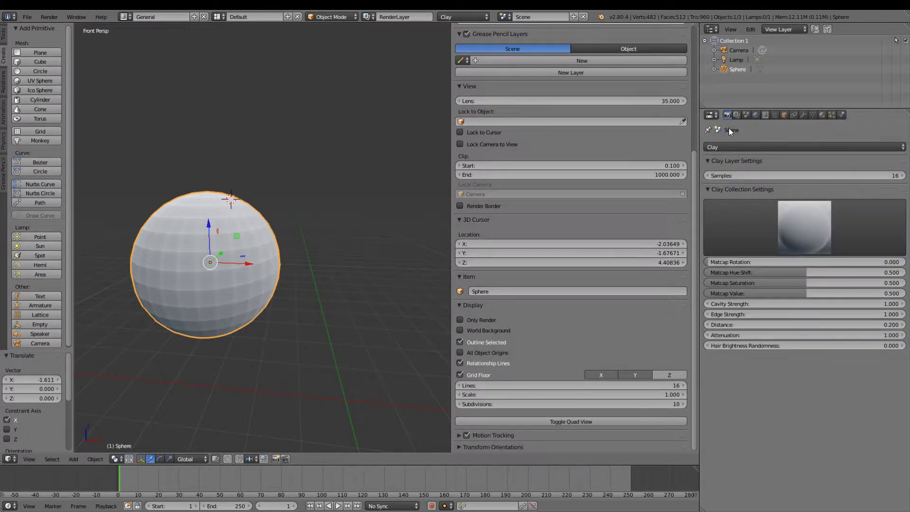
left_click(720, 145)
left_click(721, 146)
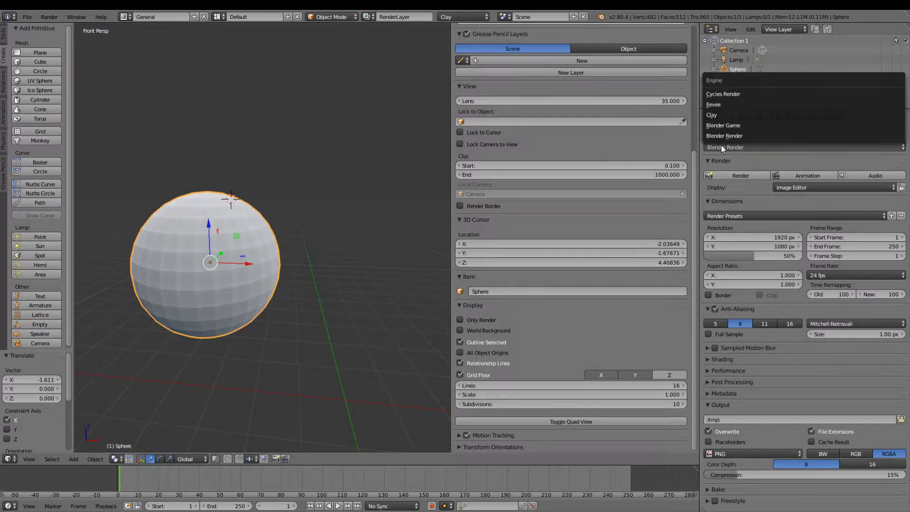
left_click(463, 17)
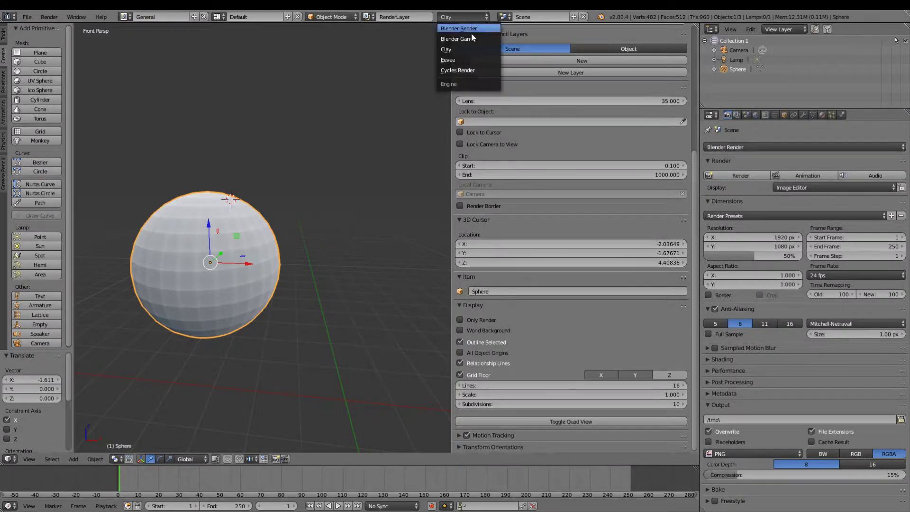
left_click(469, 70)
- Back the view away so the sphere is centred, and show its object properties
key("shift+f")
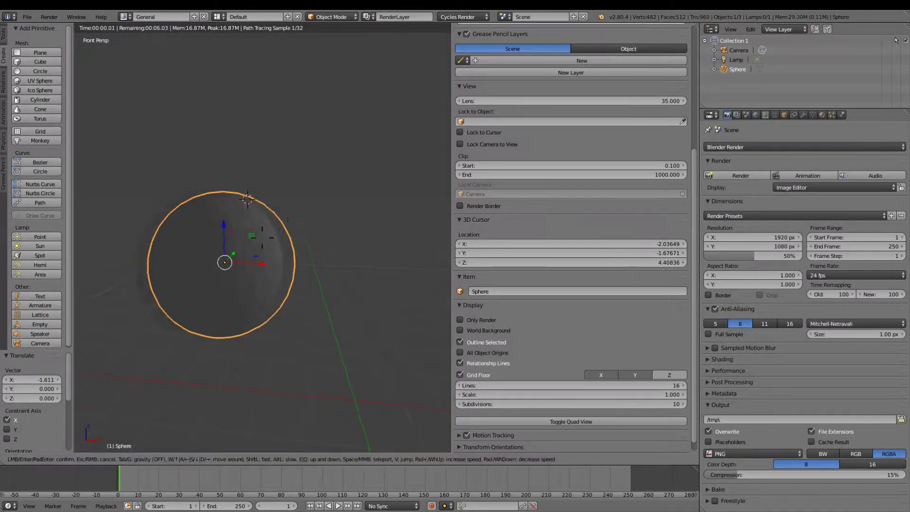
key("s")
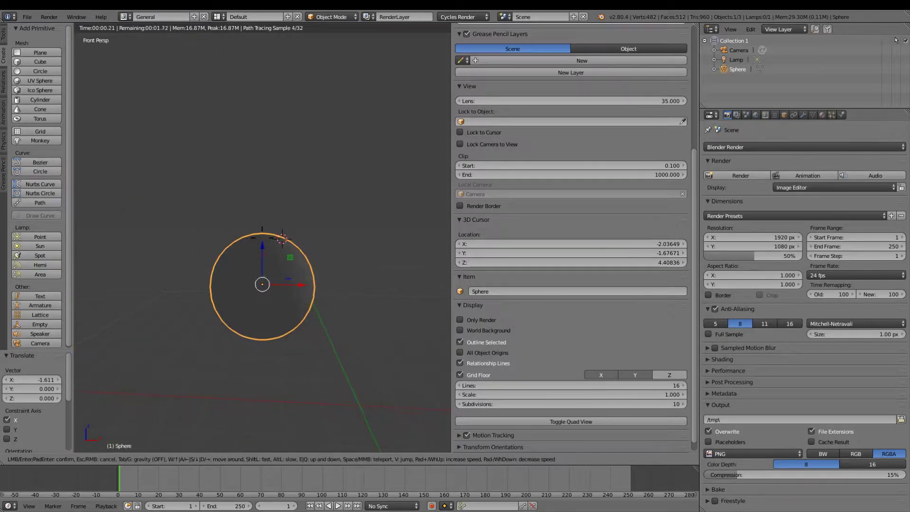
key("Return")
left_click(821, 116)
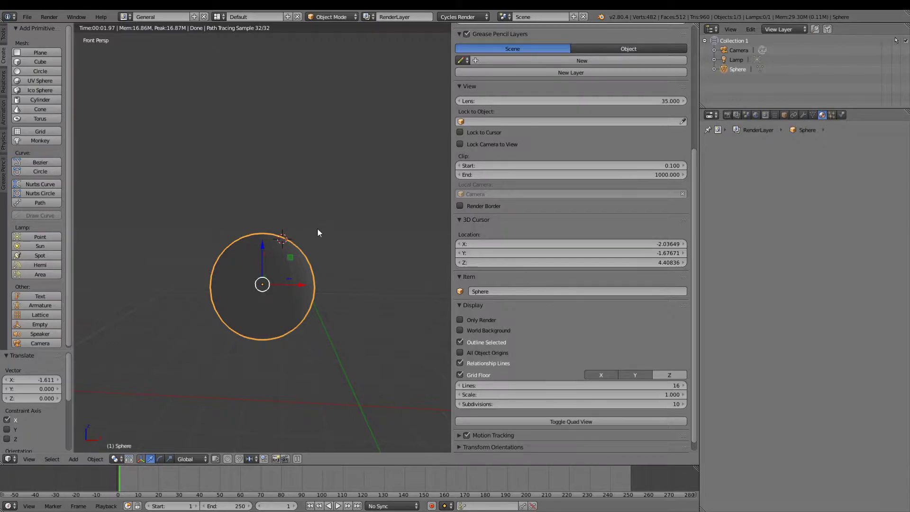
- Enable Fluid physics on the sphere and squash it to 0.499 on X
left_click(289, 282)
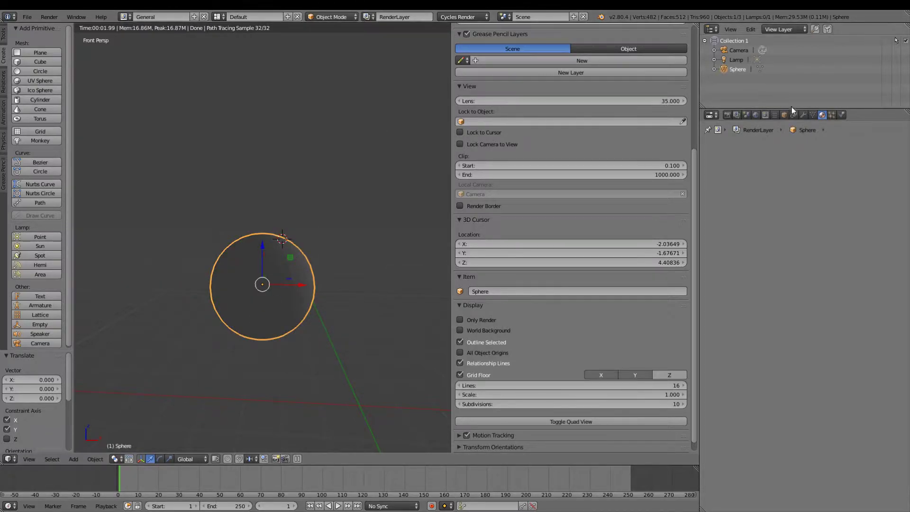
left_click(815, 116)
left_click(851, 115)
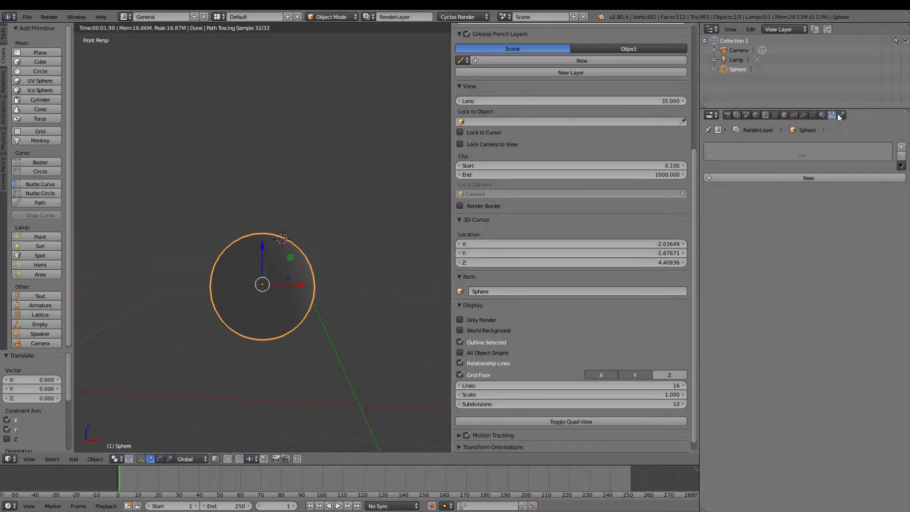
left_click(854, 171)
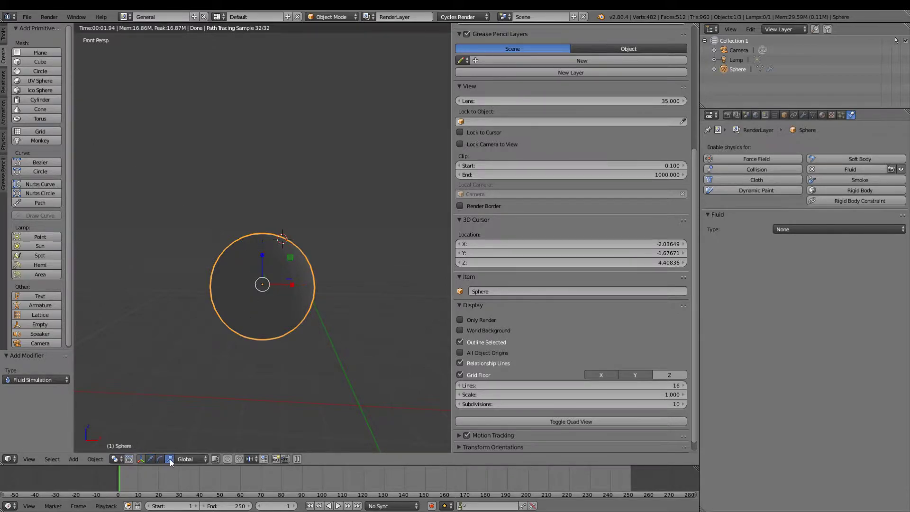
left_click_drag(294, 284, 290, 283)
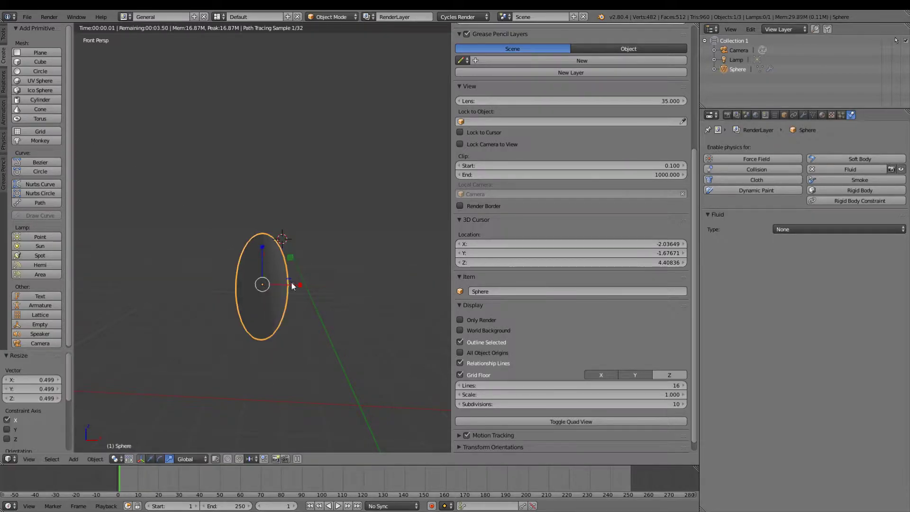
- Add a temporary UV sphere, move it right, then delete it
left_click(42, 80)
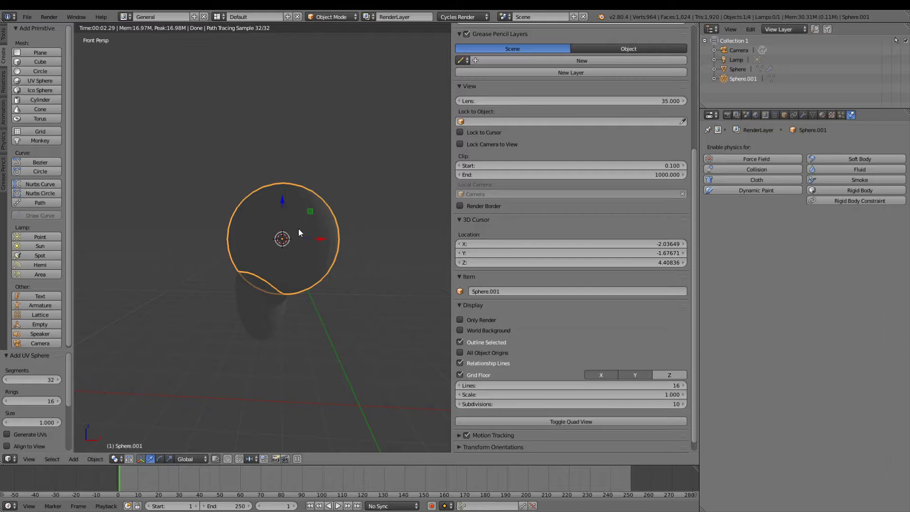
left_click_drag(310, 238, 407, 239)
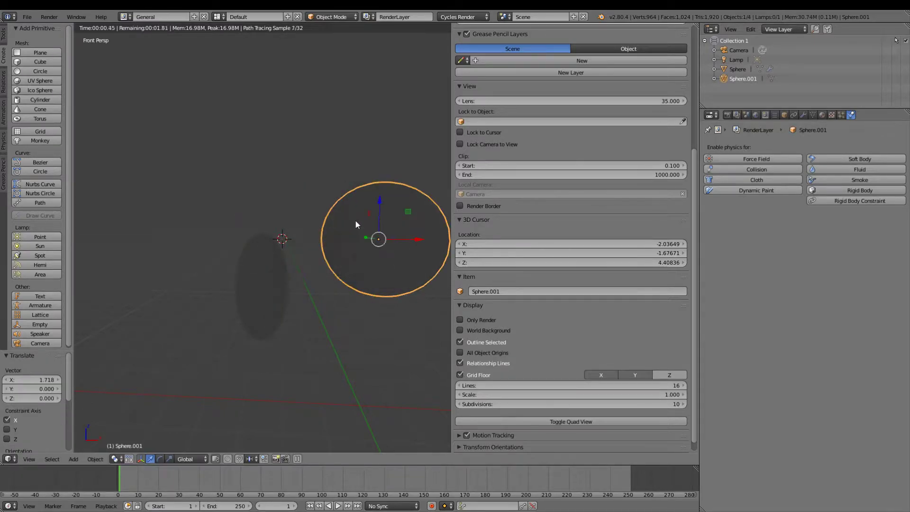
key("x")
left_click(327, 273)
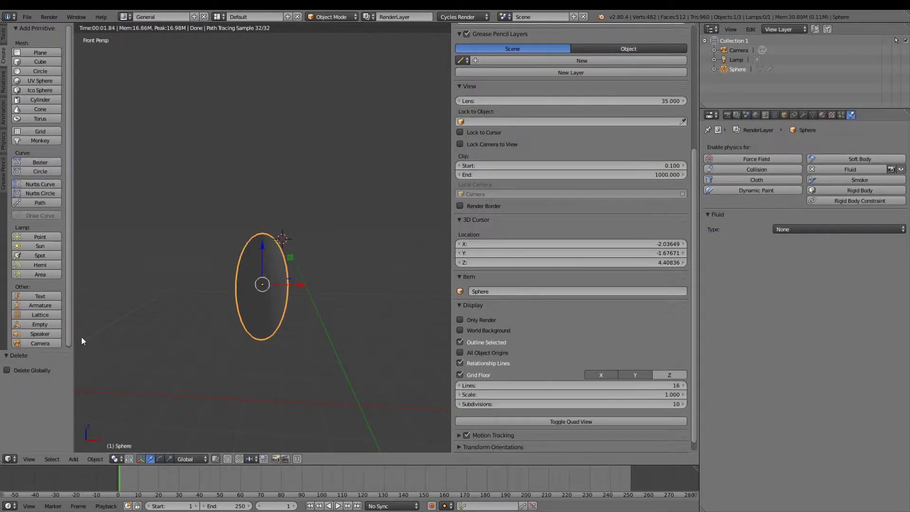
- In Edit Mode, add a second UV sphere to the body mesh beside the egg
left_click(327, 17)
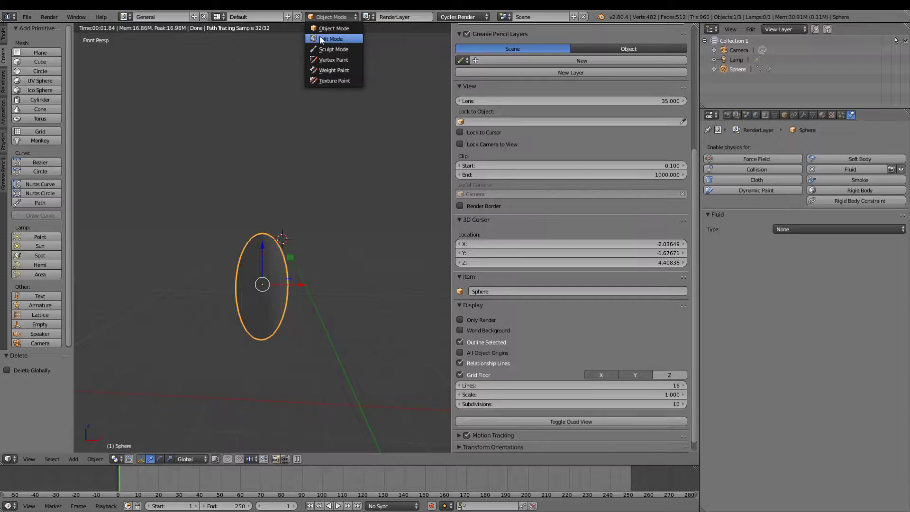
left_click(322, 39)
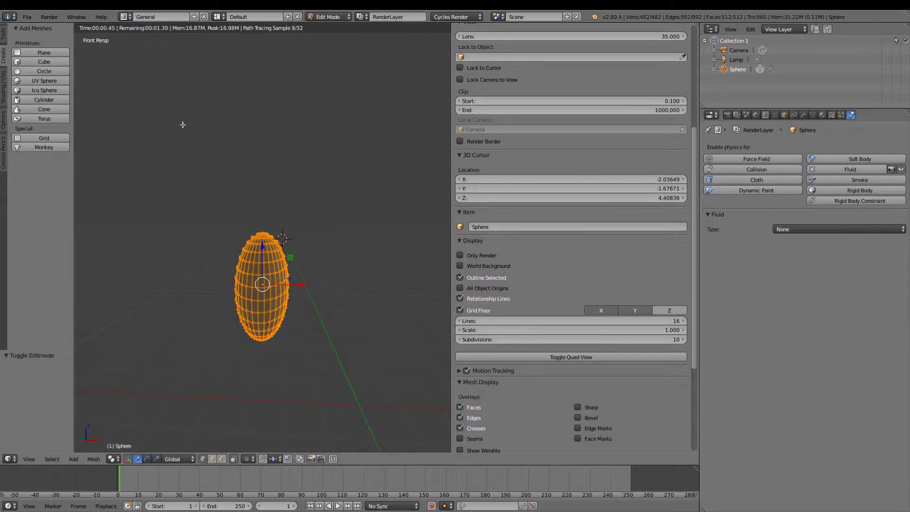
left_click(38, 81)
mouse_move(318, 242)
left_mouse_down()
mouse_move(433, 240)
mouse_move(294, 299)
left_mouse_up()
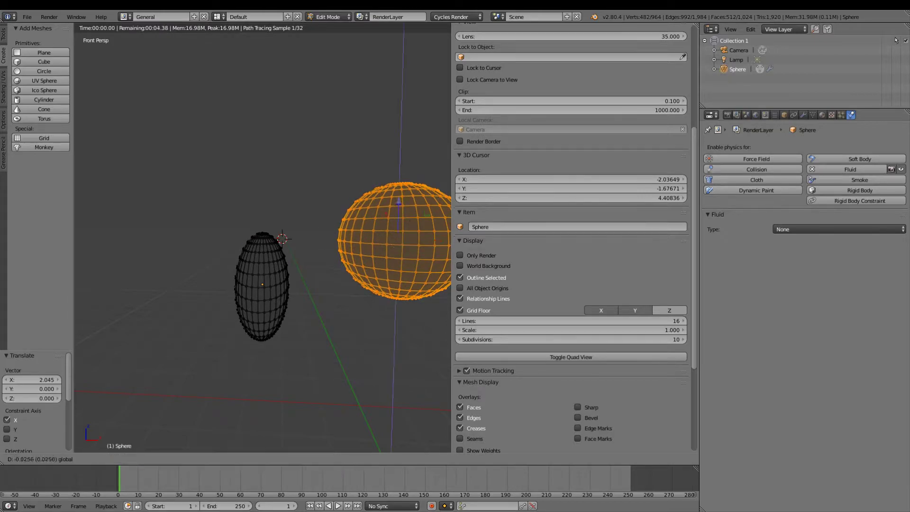
- Narrow the new sphere to 0.475 on X and 0.384 on Y
left_click(156, 458)
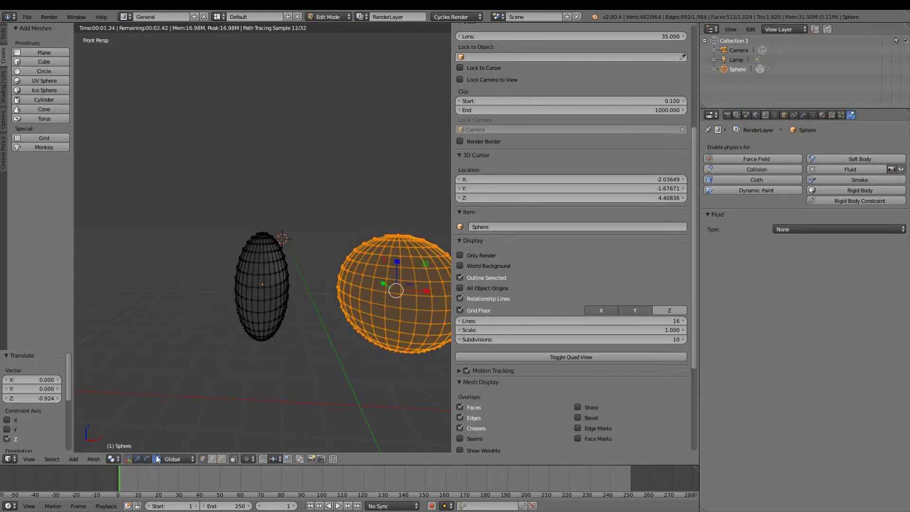
middle_click_drag(359, 333, 262, 237)
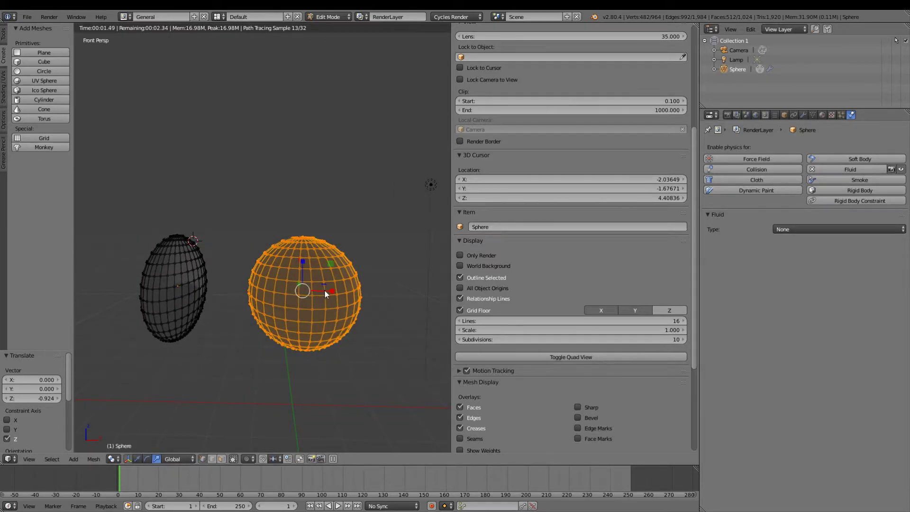
left_click_drag(324, 291, 313, 292)
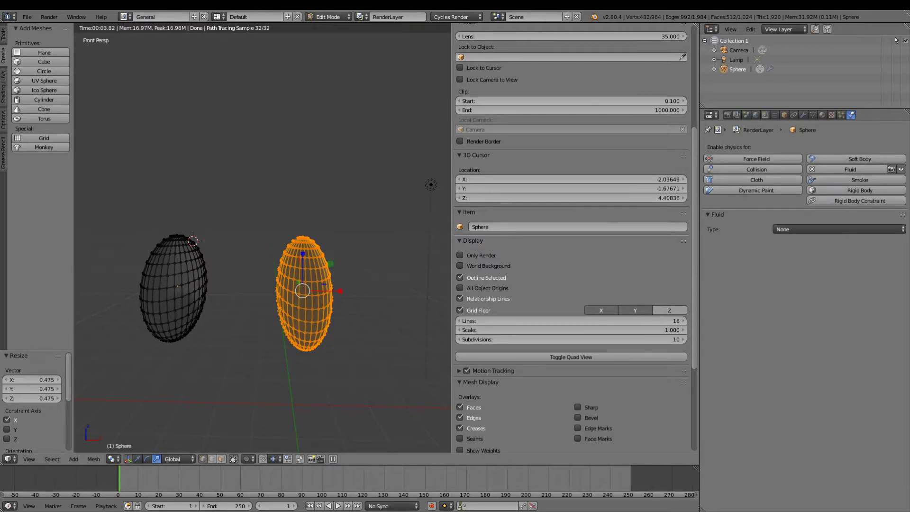
key("shift+f")
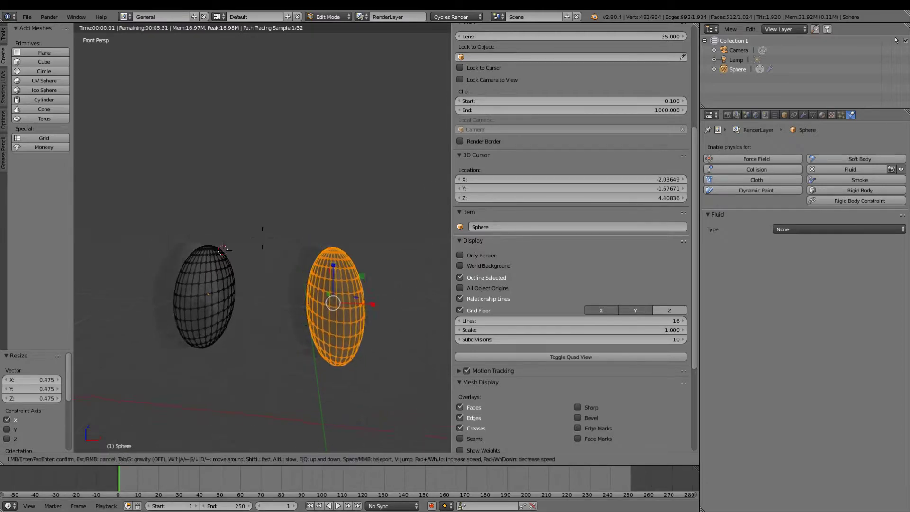
key("w")
left_click(327, 263)
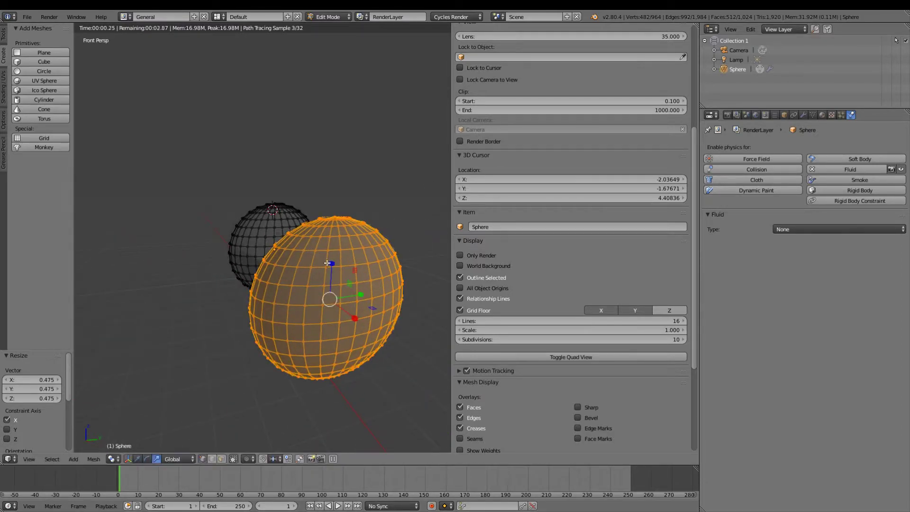
key("s")
key("y")
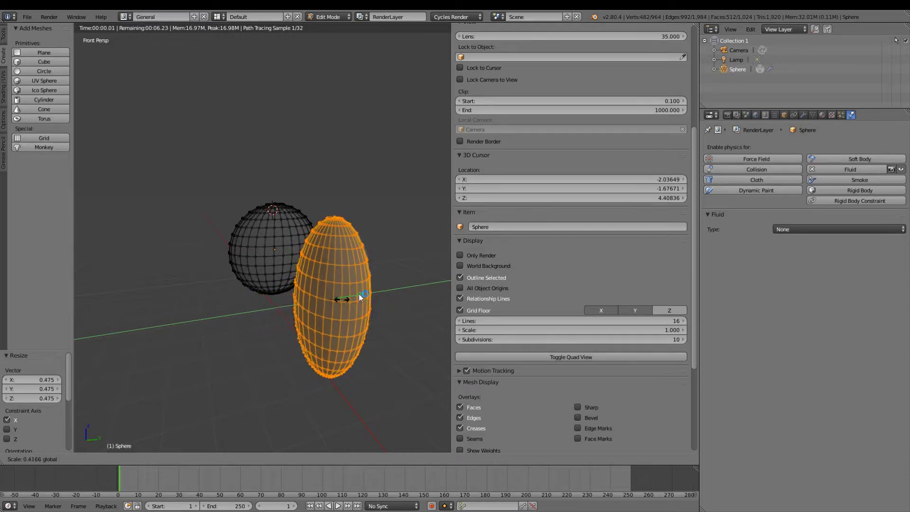
left_click(360, 296)
- Set the render engine to Blender Render
left_click(823, 115)
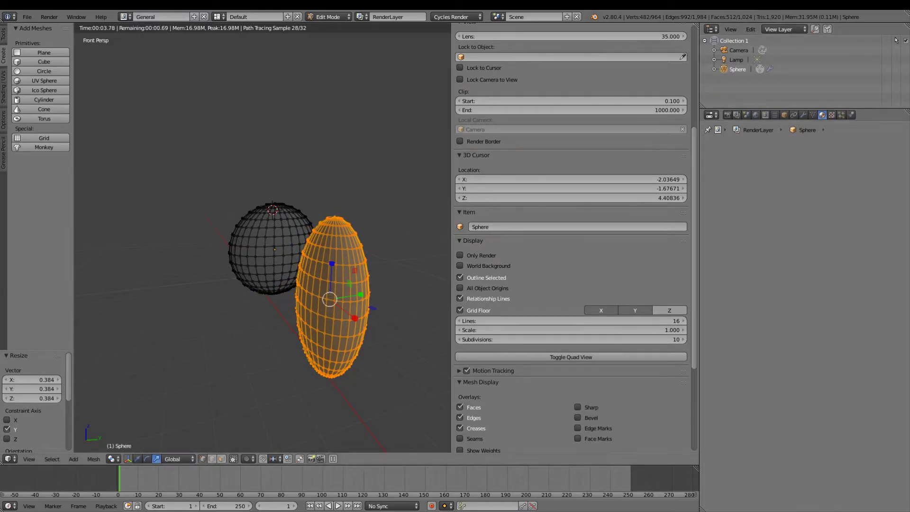
left_click(450, 17)
left_click(450, 27)
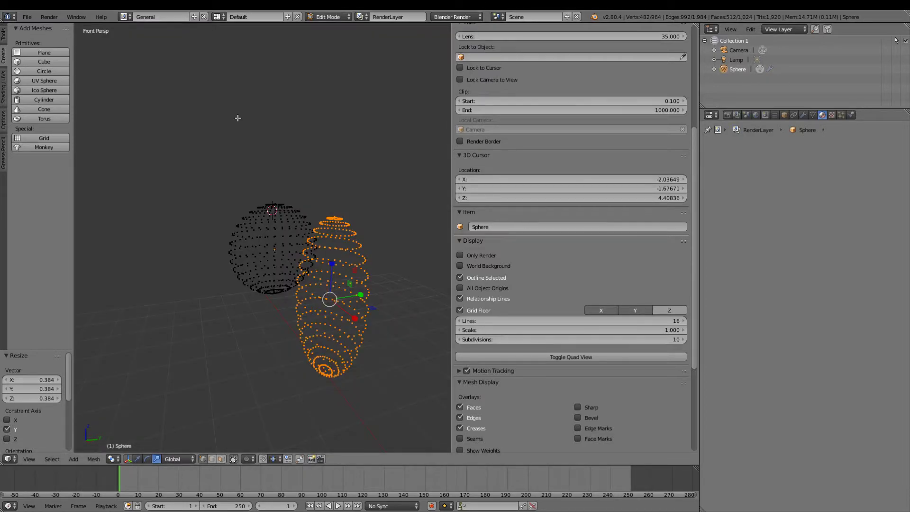
- Cycle the render engine through Blender Game to Clay to shade both eggs
middle_click_drag(238, 118, 263, 237)
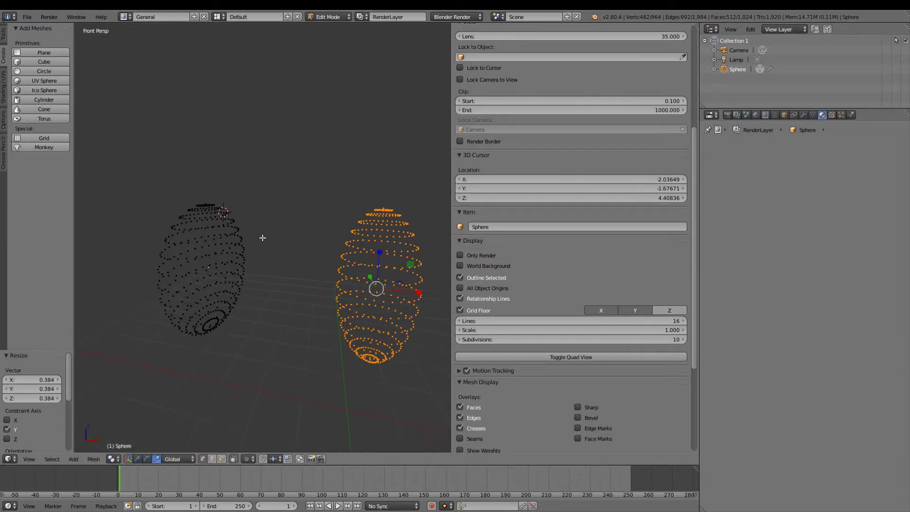
left_click(454, 17)
left_click(454, 39)
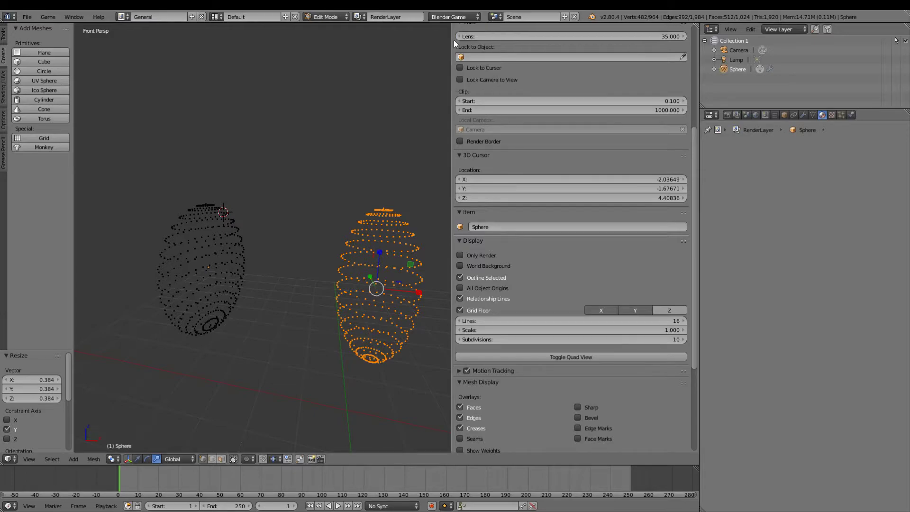
left_click(453, 17)
left_click(446, 49)
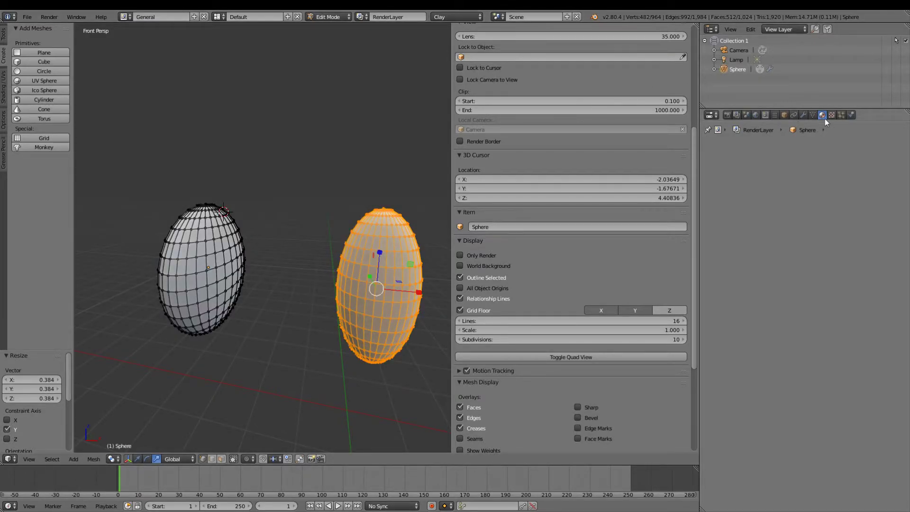
key("shift+f")
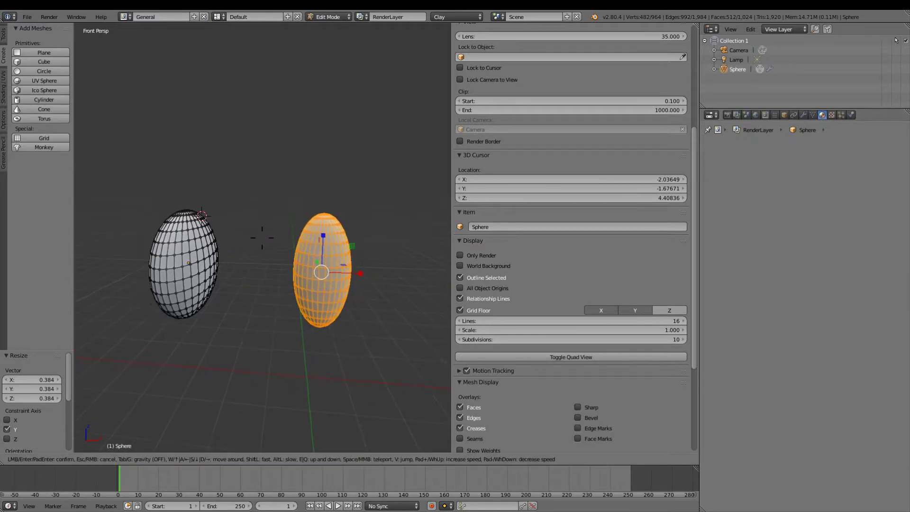
- Add another UV sphere and move it down below the two eggs
key("Return")
left_click(33, 81)
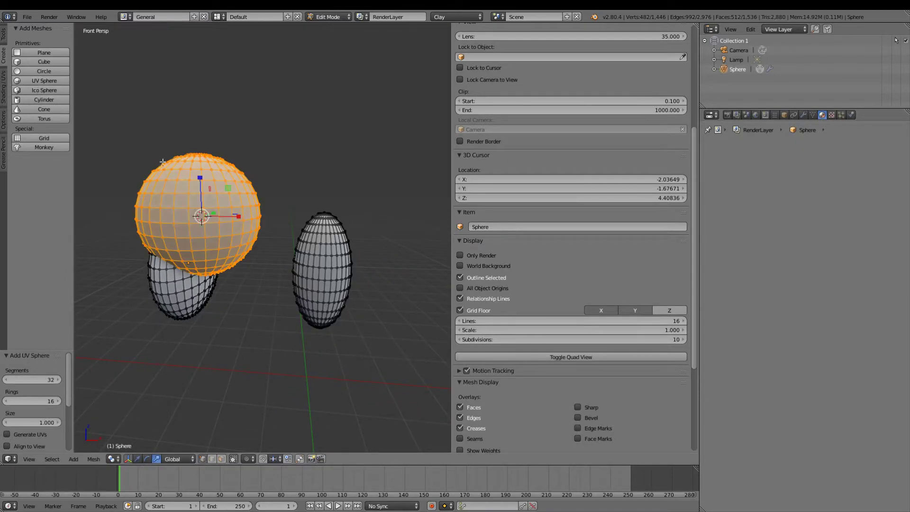
left_click(140, 459)
left_click_drag(200, 187, 204, 307)
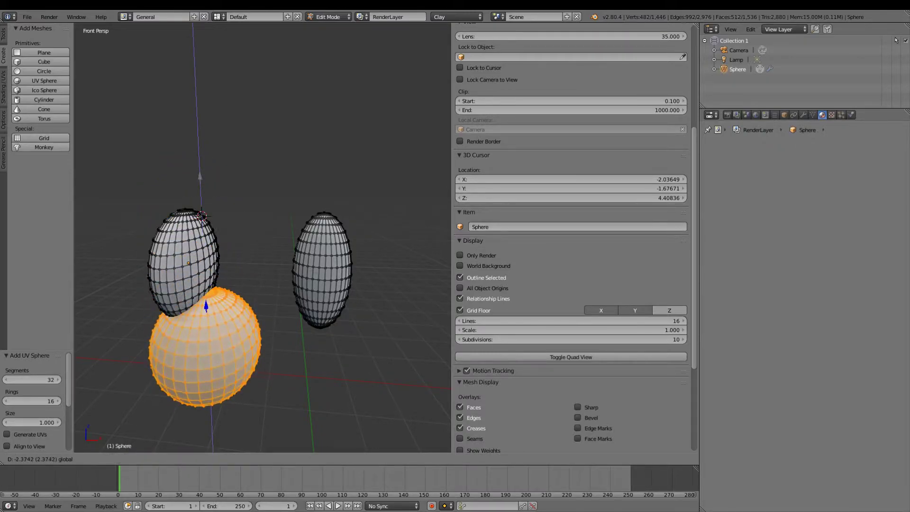
- Scale the sphere into a wide, thin disc beneath the eggs
left_click(147, 459)
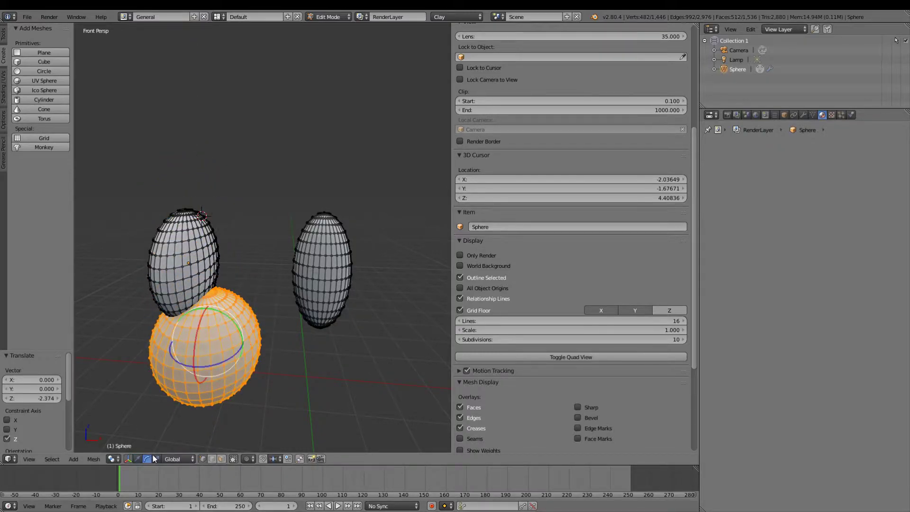
left_click_drag(250, 349, 328, 332)
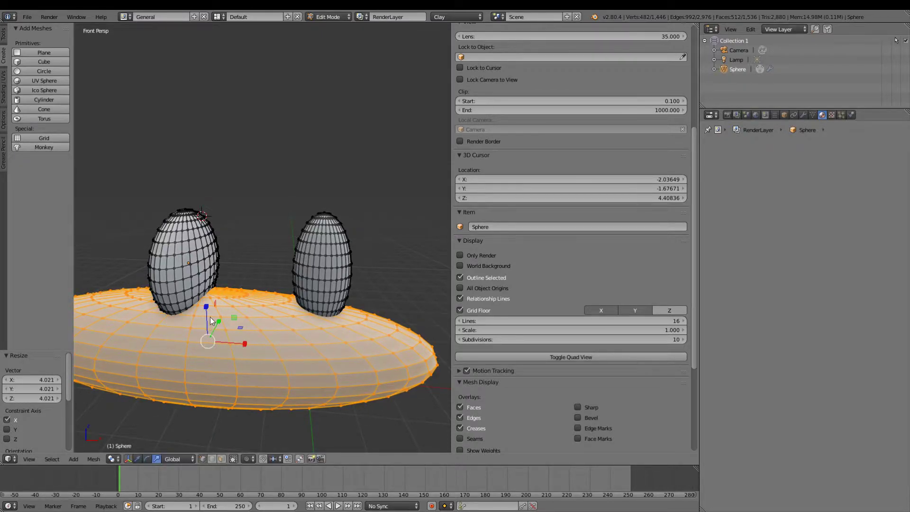
left_click_drag(206, 307, 285, 289)
left_click(306, 281)
left_click(333, 300)
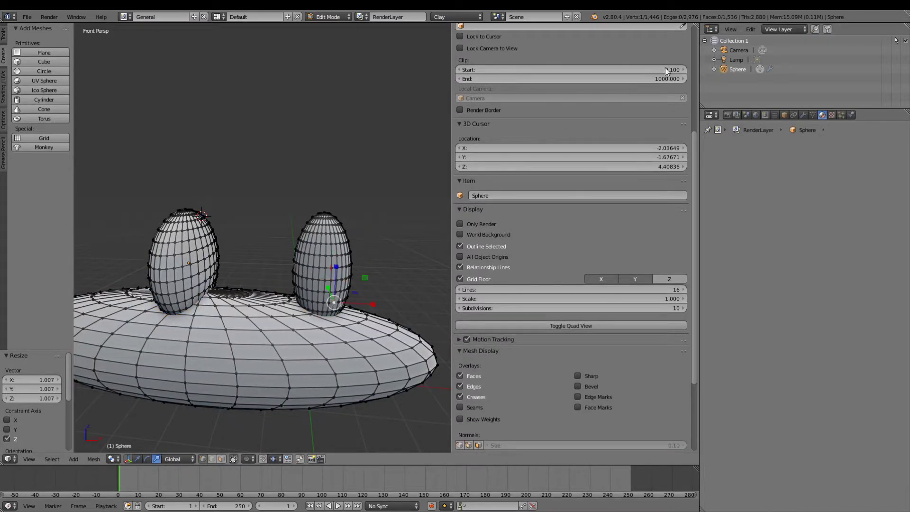
left_click(351, 323)
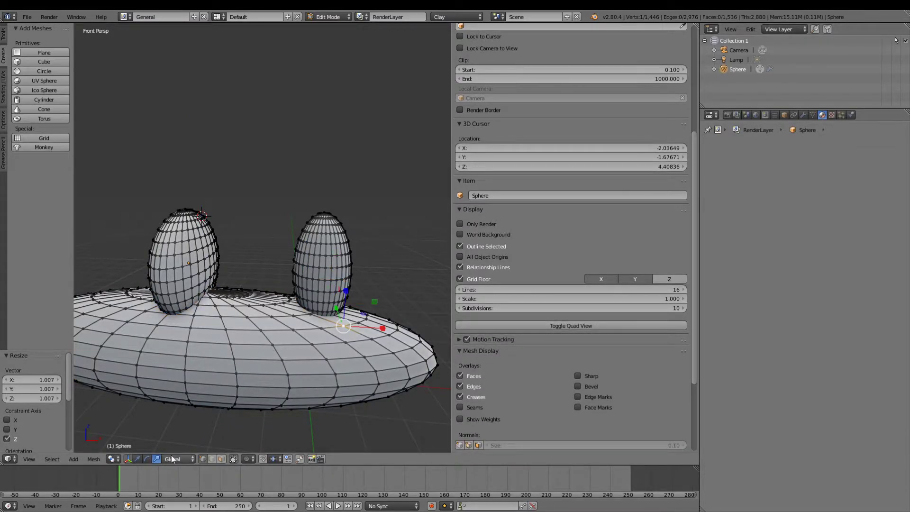
- Inspect the disc's underside and add a 32-segment, 16-ring UV sphere
key("shift+grave")
key("s")
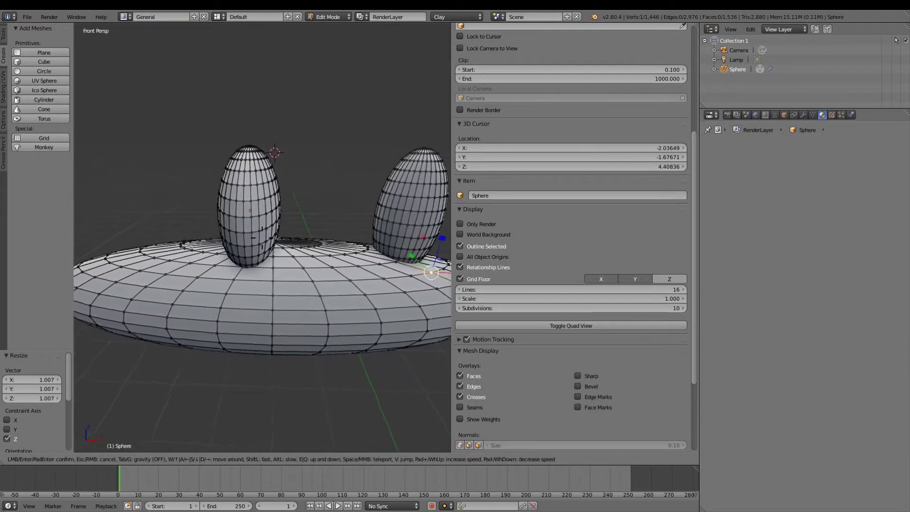
key("w")
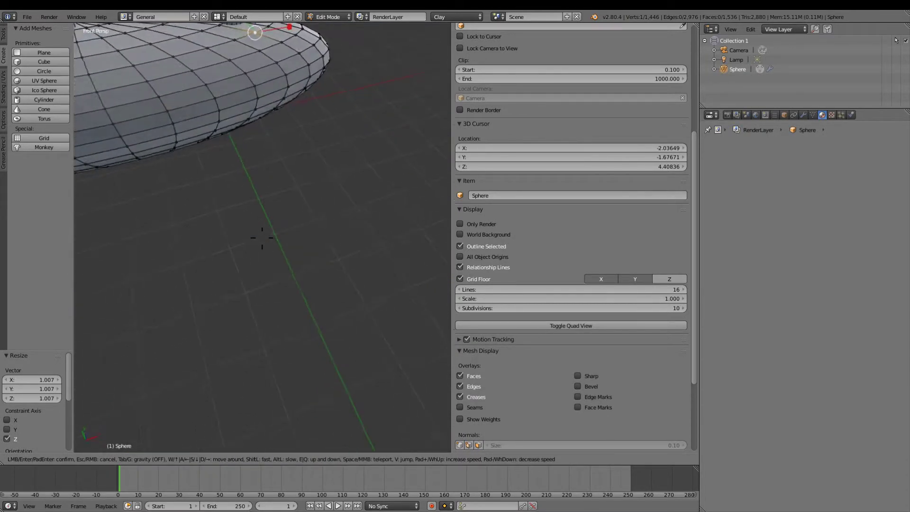
key("s")
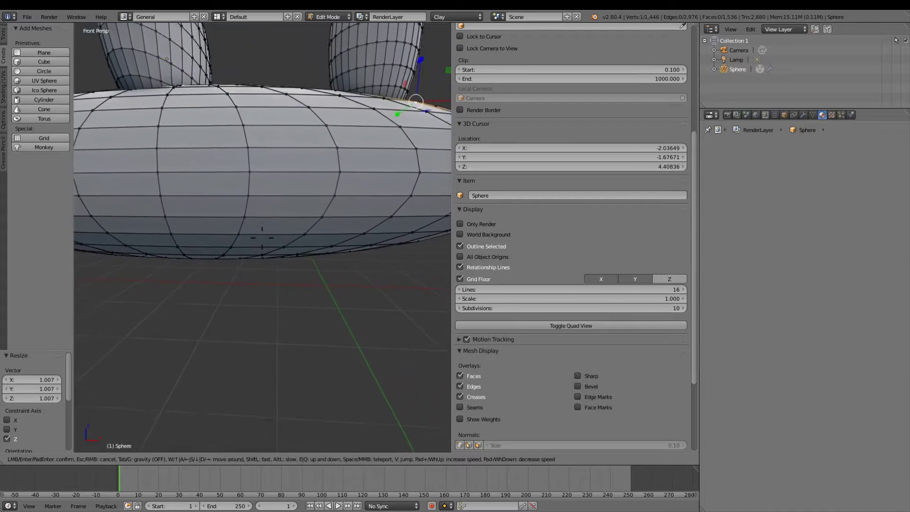
left_click(262, 237)
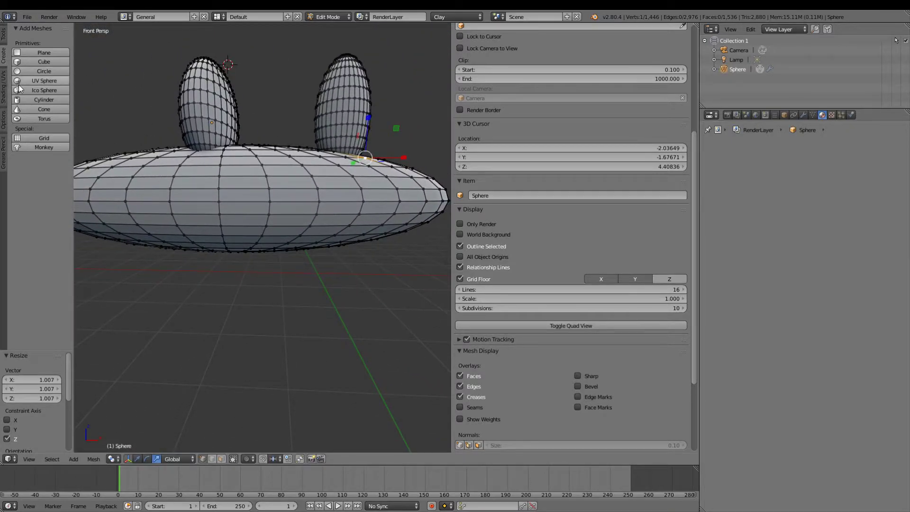
left_click(44, 81)
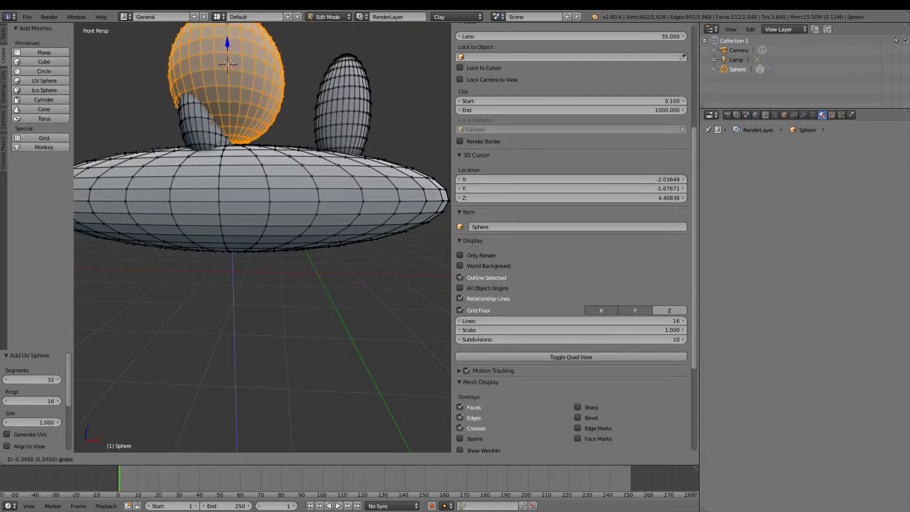
- Drop the new sphere 4.235 below the disc and scale it 0.393 on X, 0.601 on Y
left_click_drag(229, 28, 232, 252)
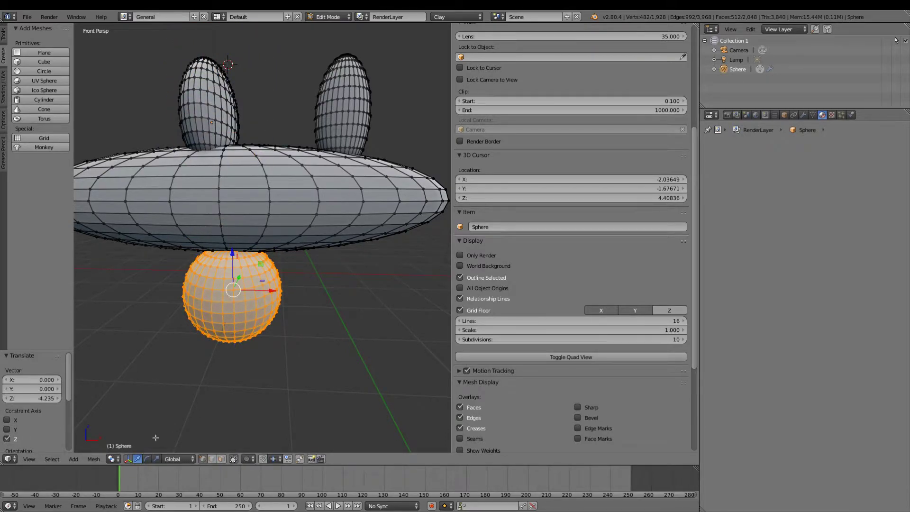
key("s")
key("x")
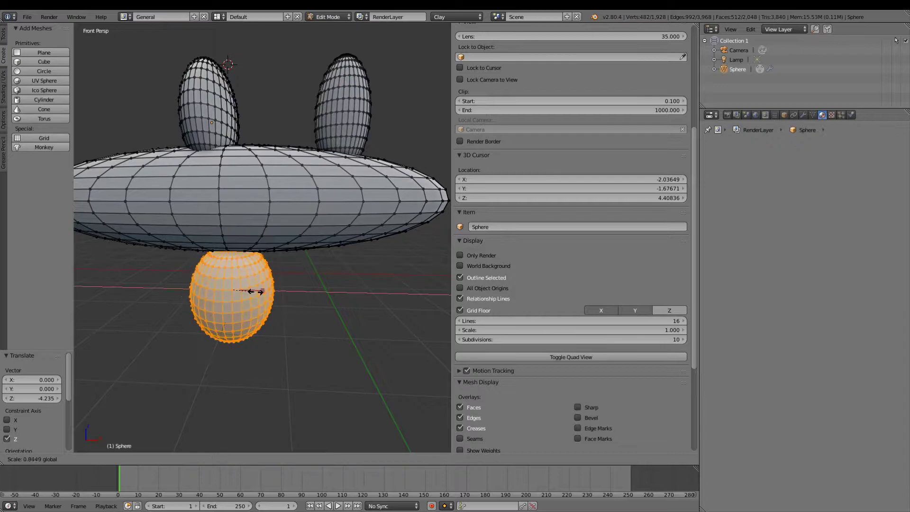
left_click(245, 291)
key("shift+f")
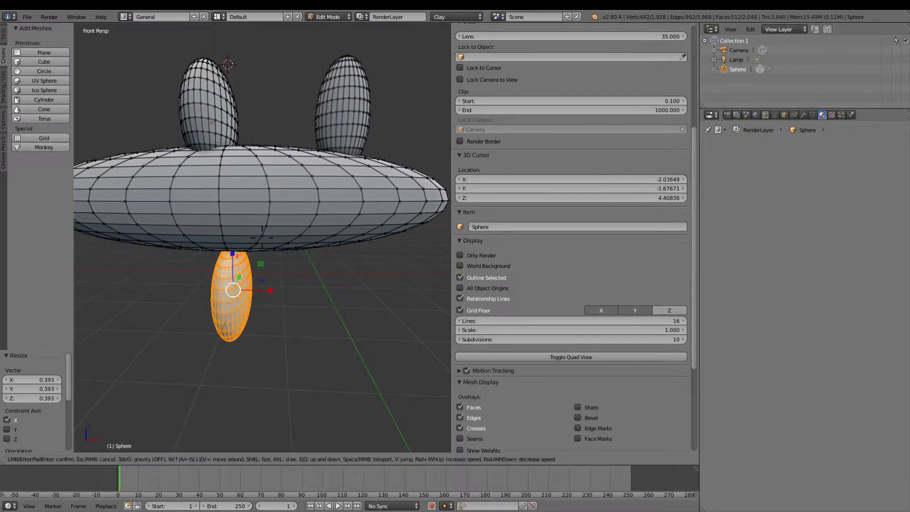
key("w")
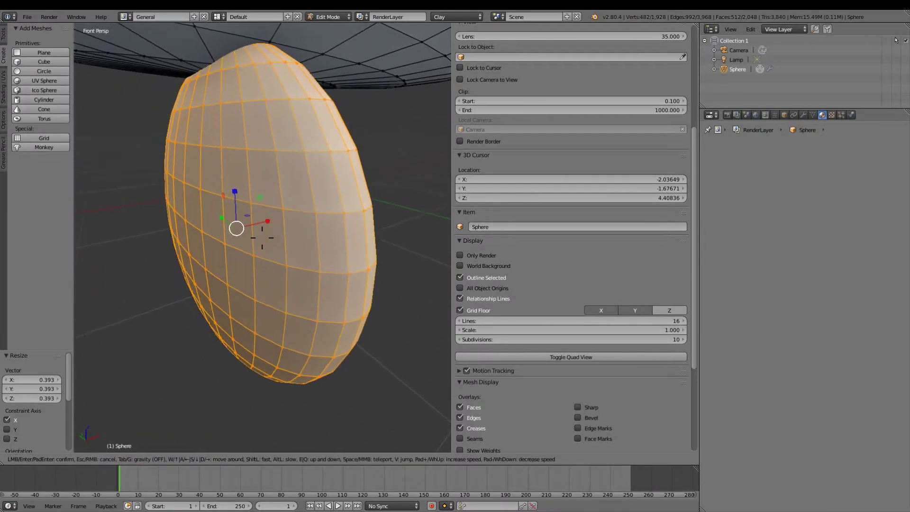
left_click(262, 237)
key("s")
key("y")
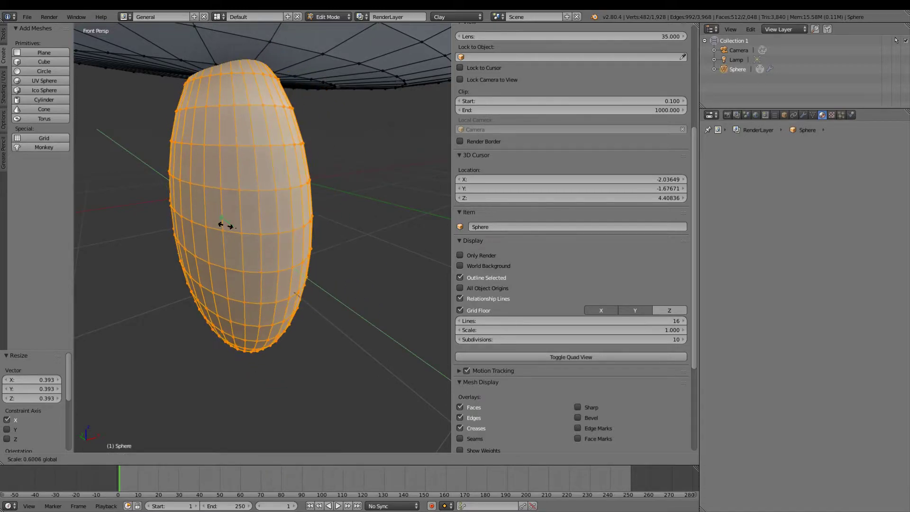
left_click(197, 190)
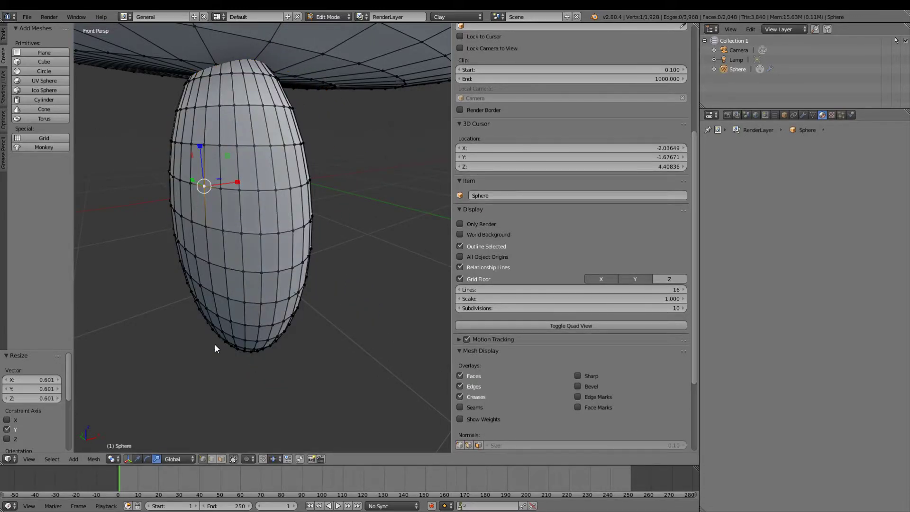
- In edge mode, extrude two flat strips diagonally outward from the egg's side edges
key("2")
left_click(207, 205)
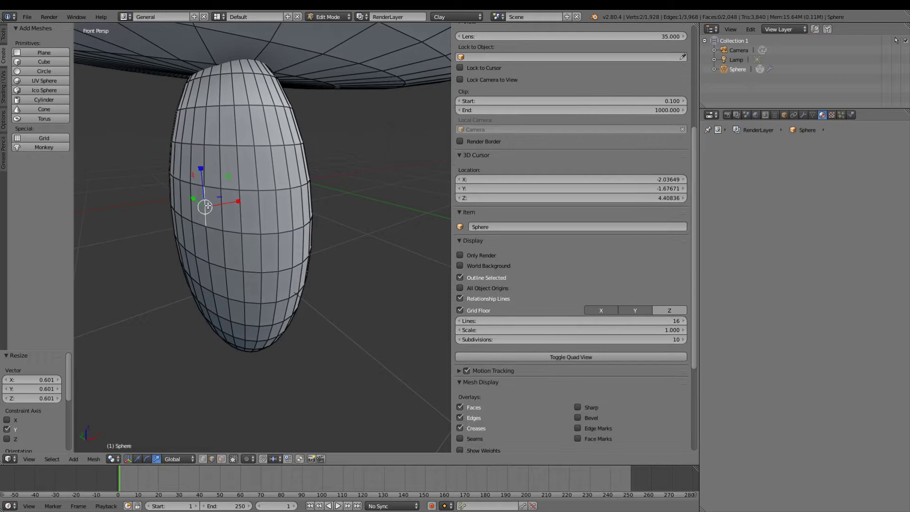
key("e")
left_click(116, 309)
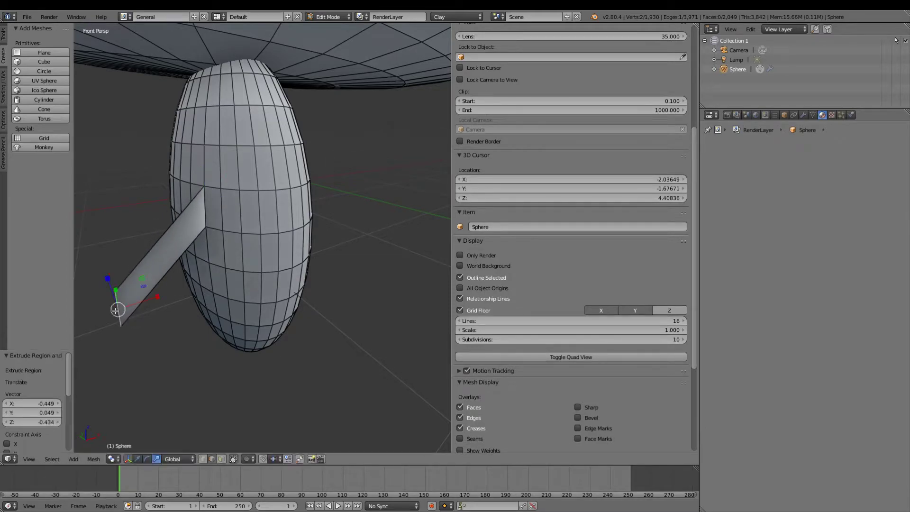
left_click(214, 213)
key("e")
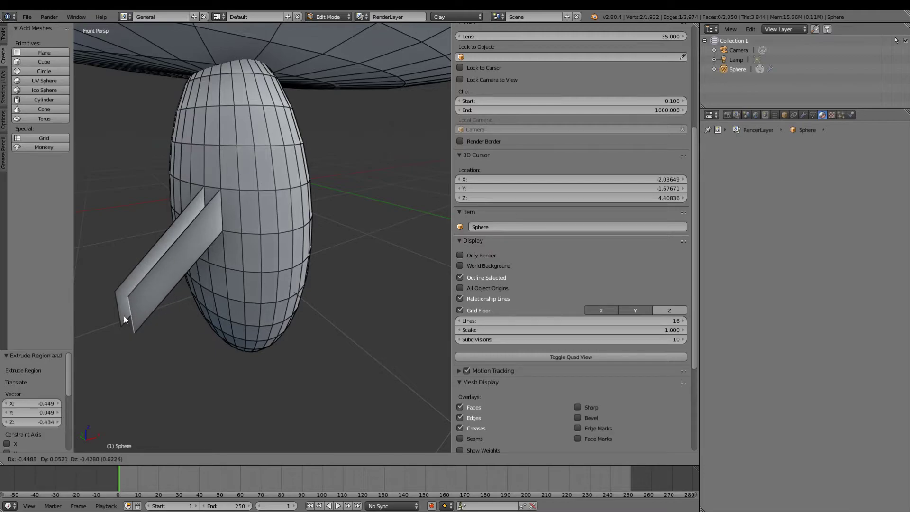
left_click(124, 316)
- Extrude one strip edge again, leaving the new edge in place
key("shift+f")
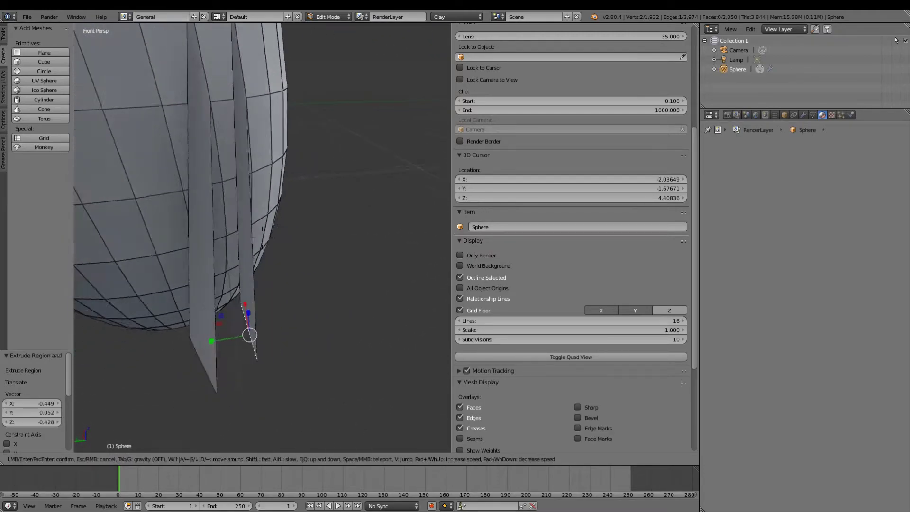
left_click(245, 263)
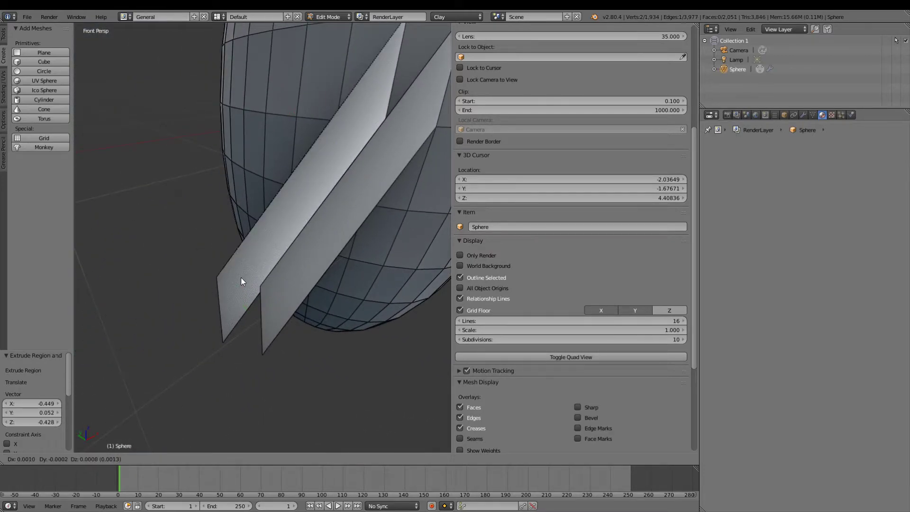
key("e")
key("Escape")
- Add a loop cut across the strip from the Tools tab
left_click(4, 36)
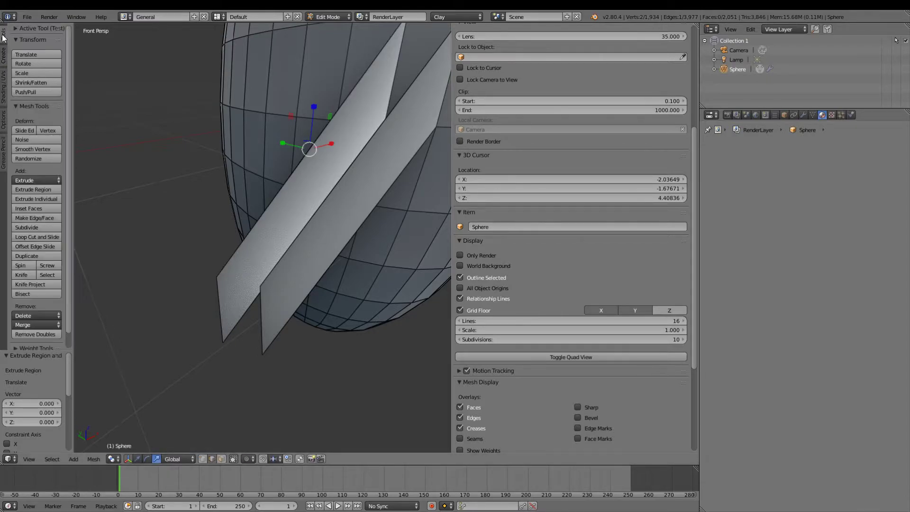
left_click(44, 239)
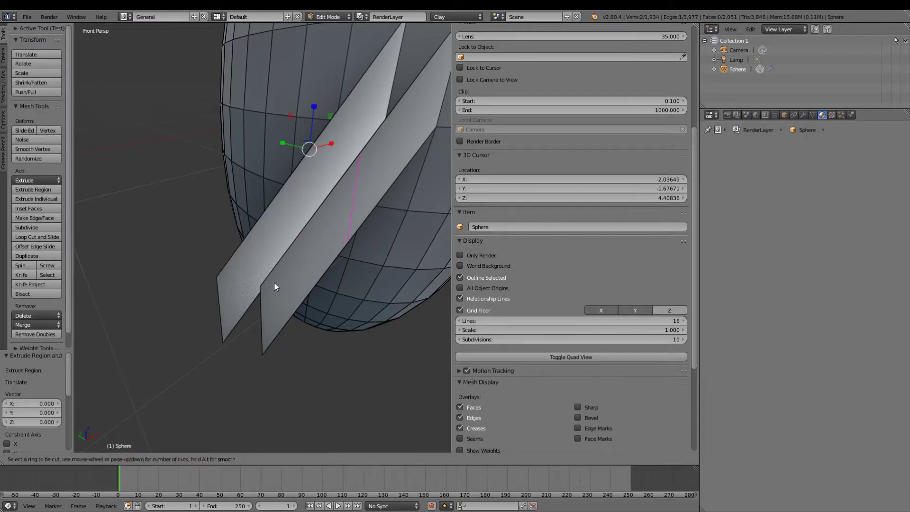
left_click(237, 265)
left_click(153, 312)
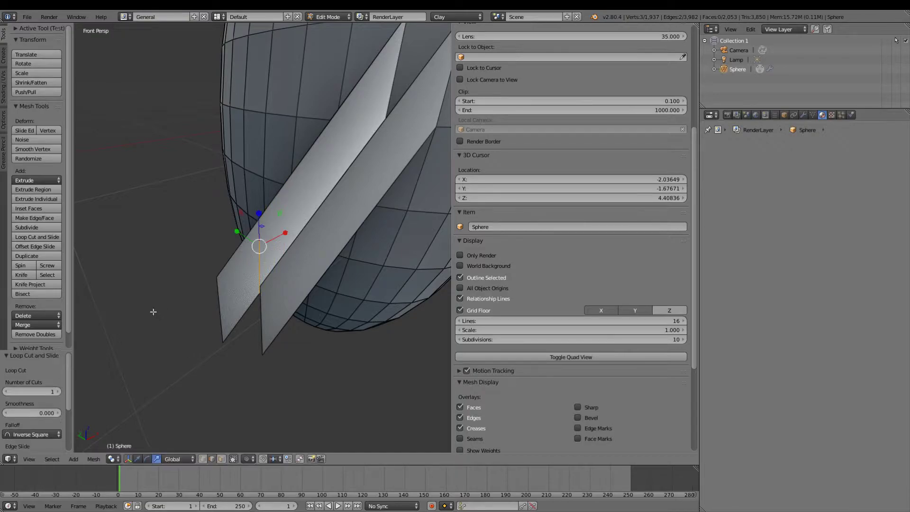
- In face select mode, extrude a strip face along its normal
left_click(234, 458)
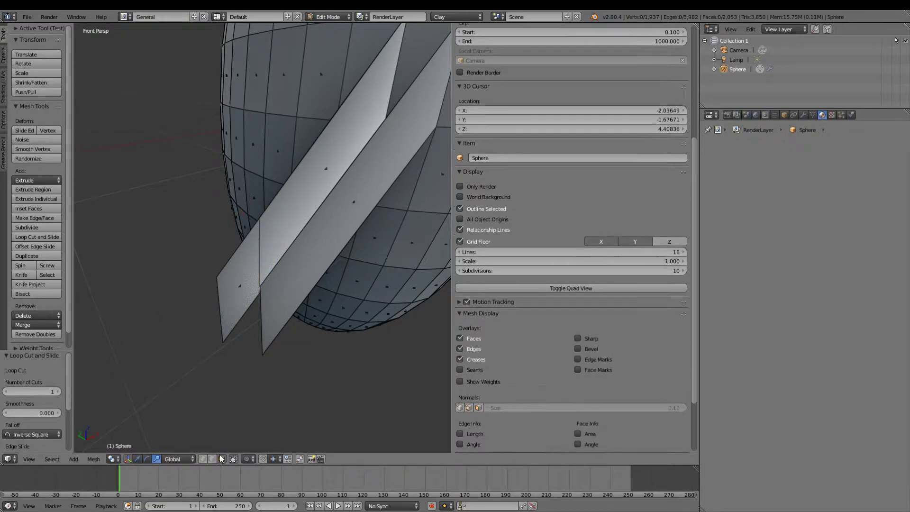
left_click(246, 289)
key("e")
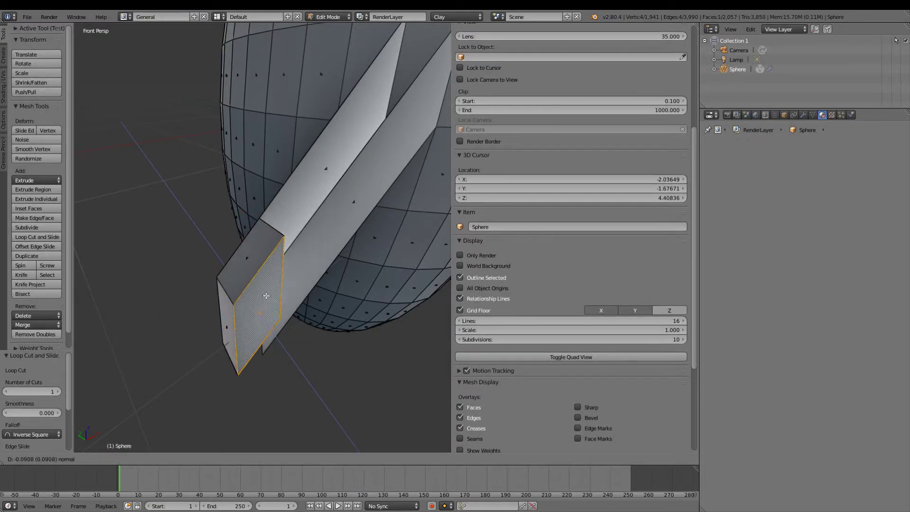
left_click(267, 296)
key("shift+f")
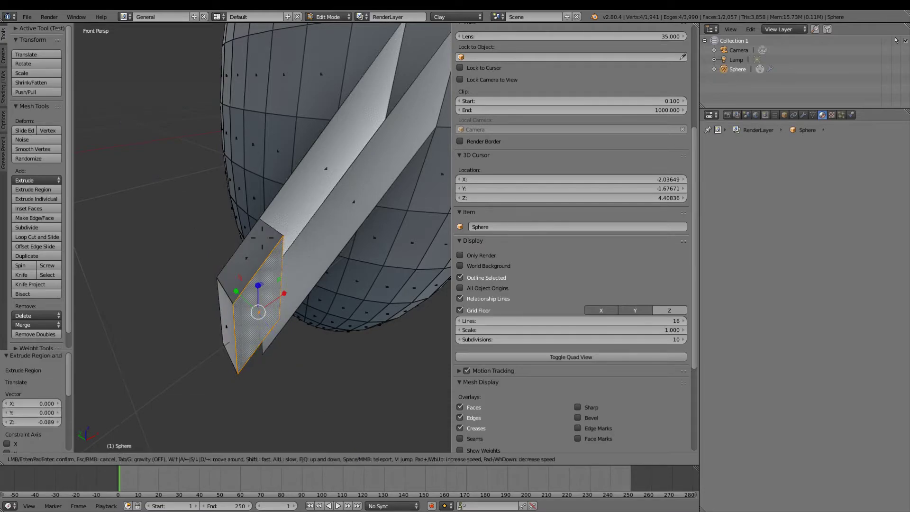
key("s")
key("w")
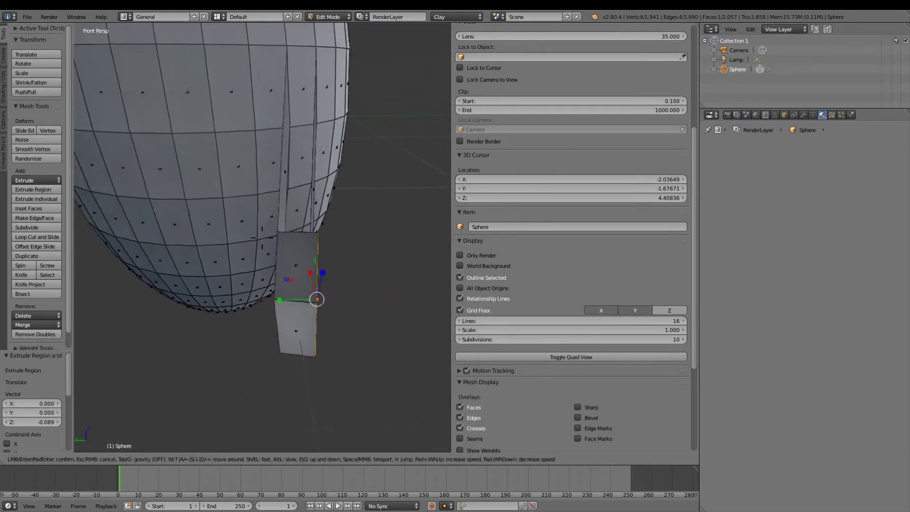
left_click(261, 237)
- Extrude the selected face outward twice more to begin the arm
key("e")
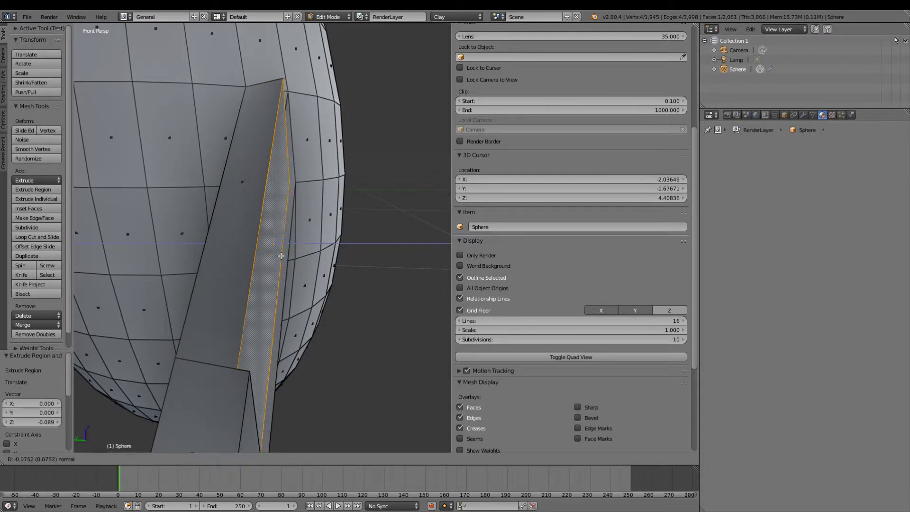
left_click(279, 256)
key("shift+f")
key("s")
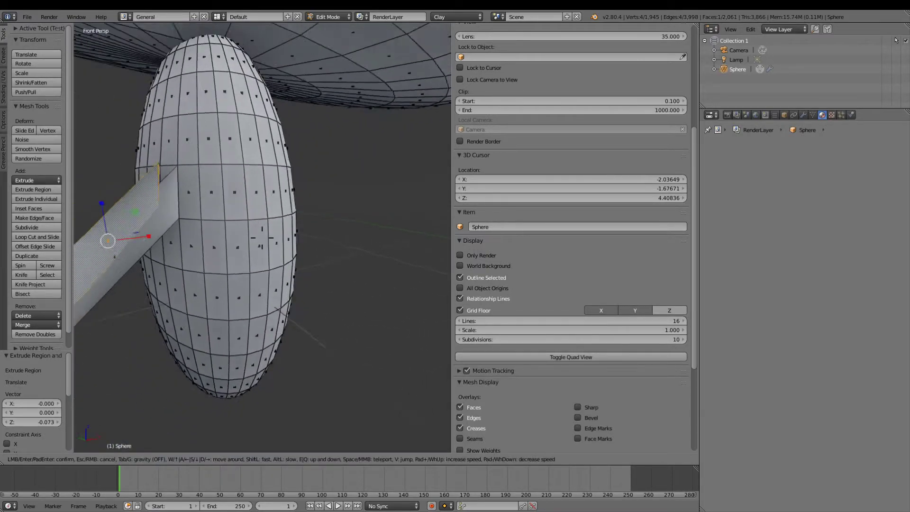
key("w")
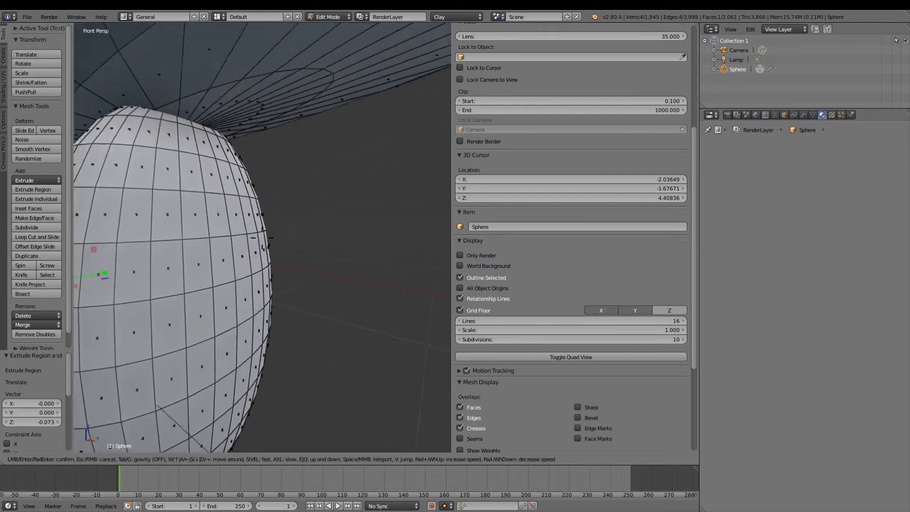
left_click(261, 237)
key("e")
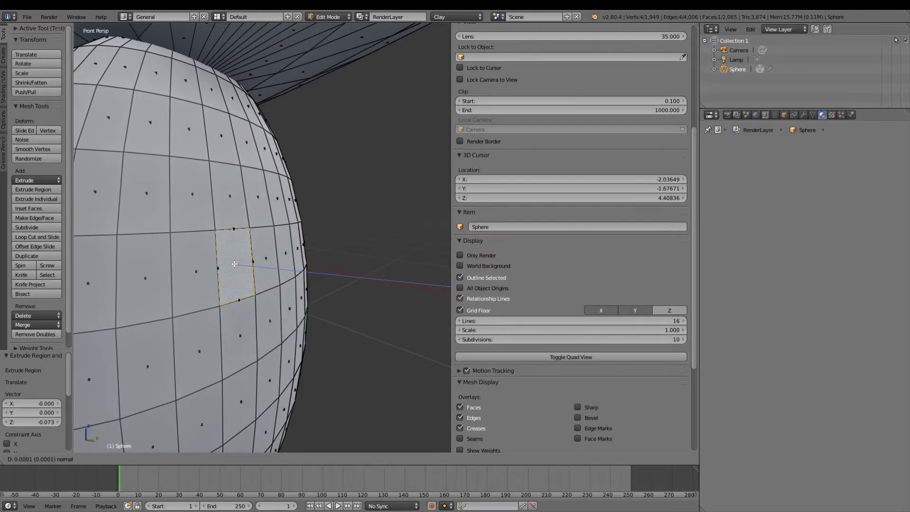
- Keep the small extrusion and fly around to survey the whole model
left_click(234, 263)
key("shift+grave")
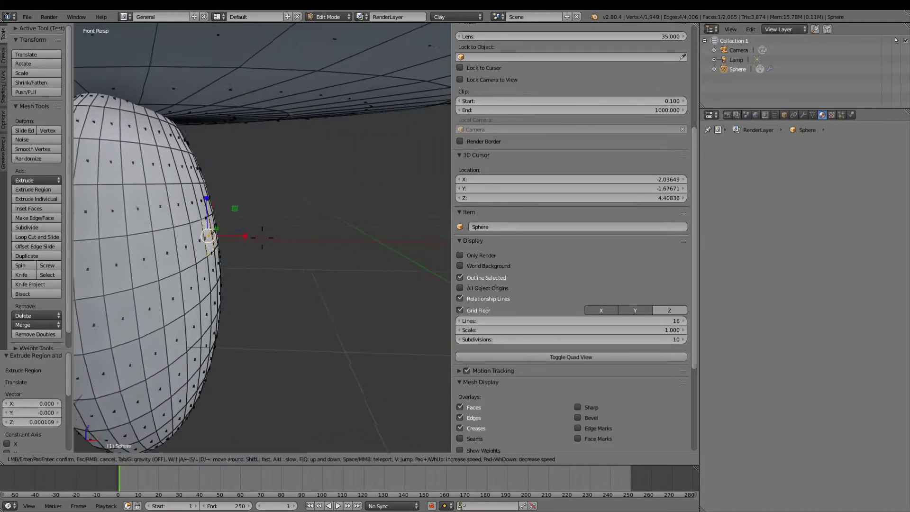
left_click(181, 441)
key("shift+grave")
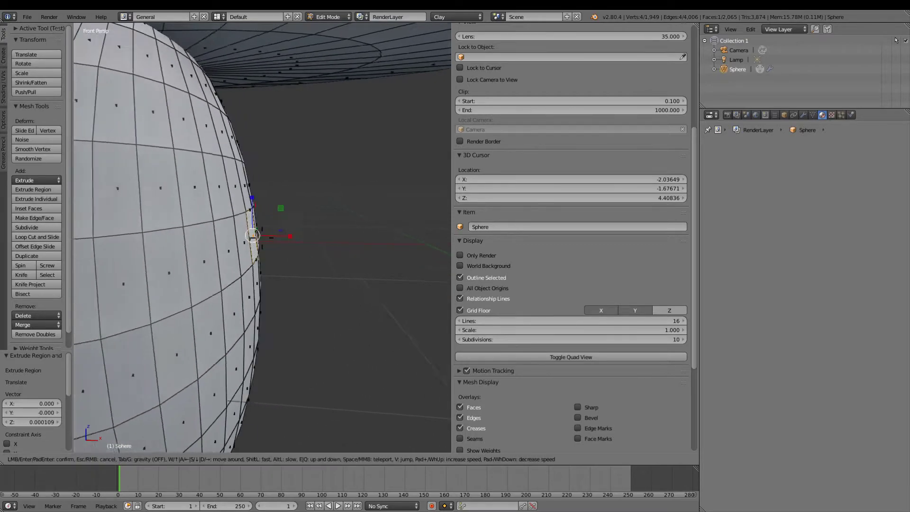
key("s")
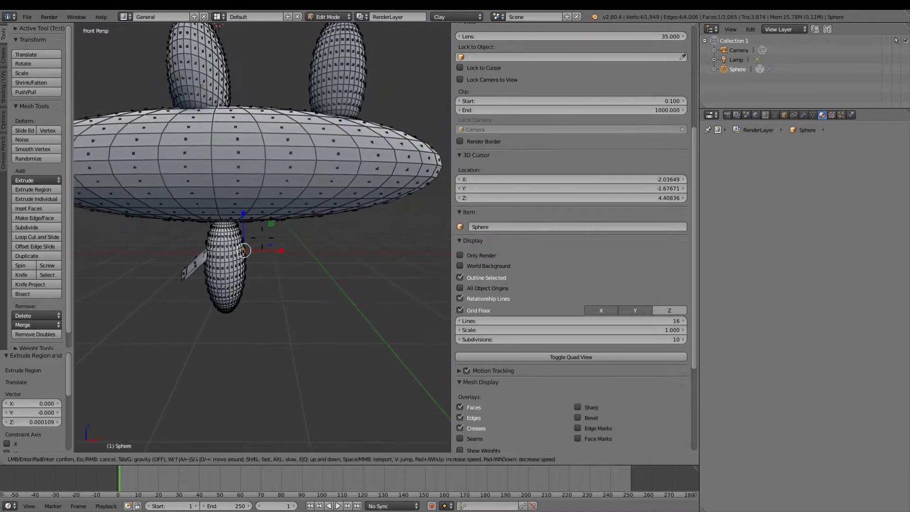
key("w")
key("w")
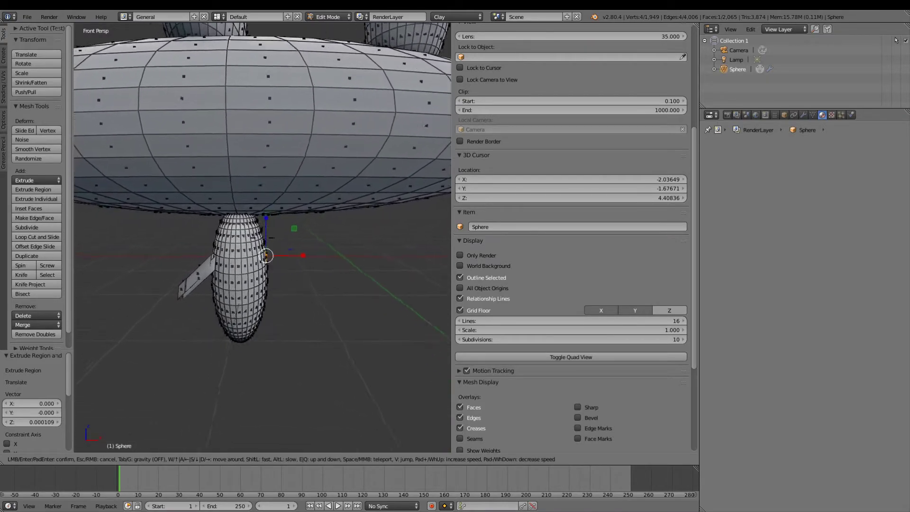
key("s")
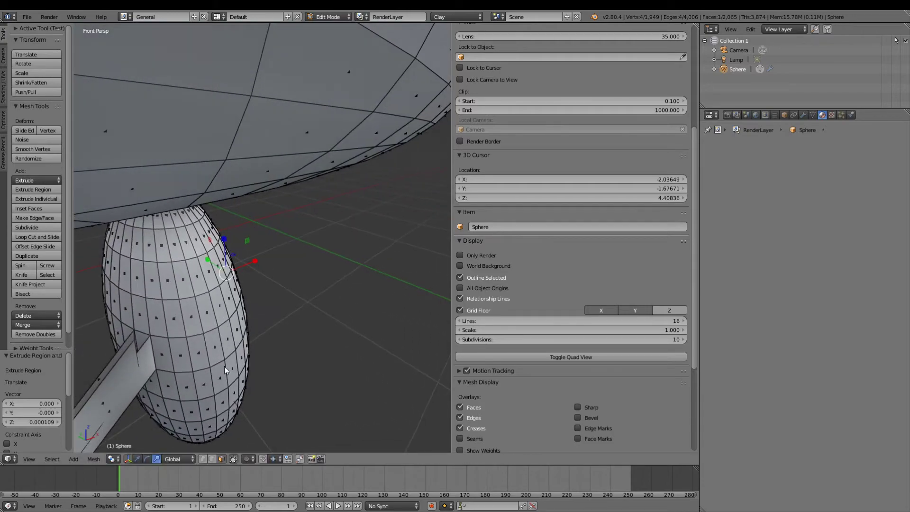
key("Return")
- Snap to the Front viewpoint and fly back close to the lower egg
key("shift+f")
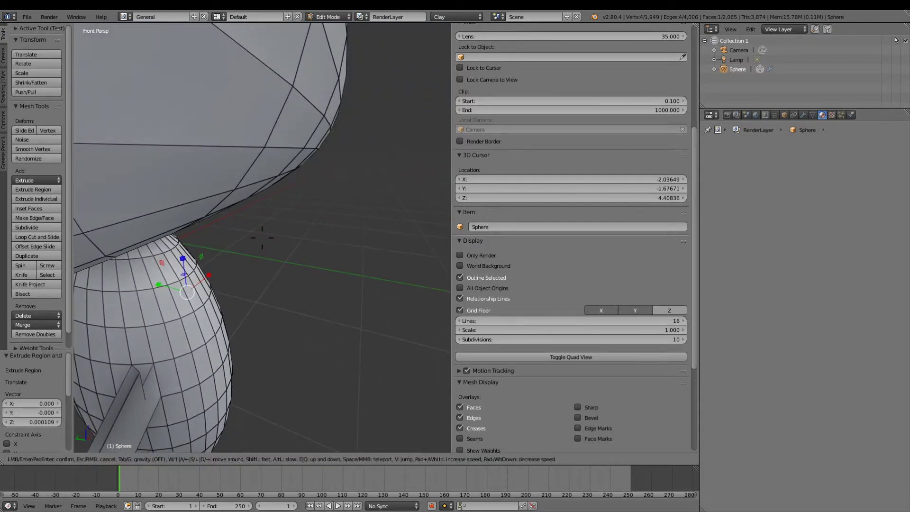
key("shift+f")
key("s")
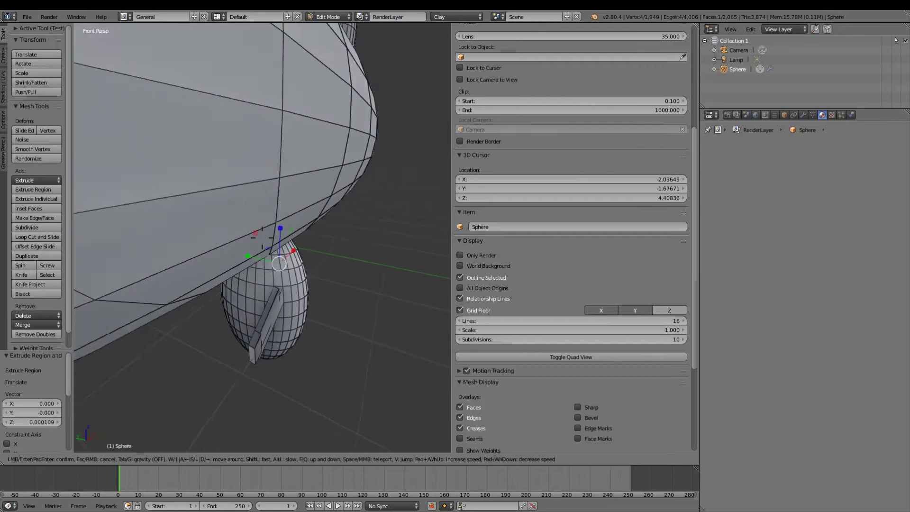
key("w")
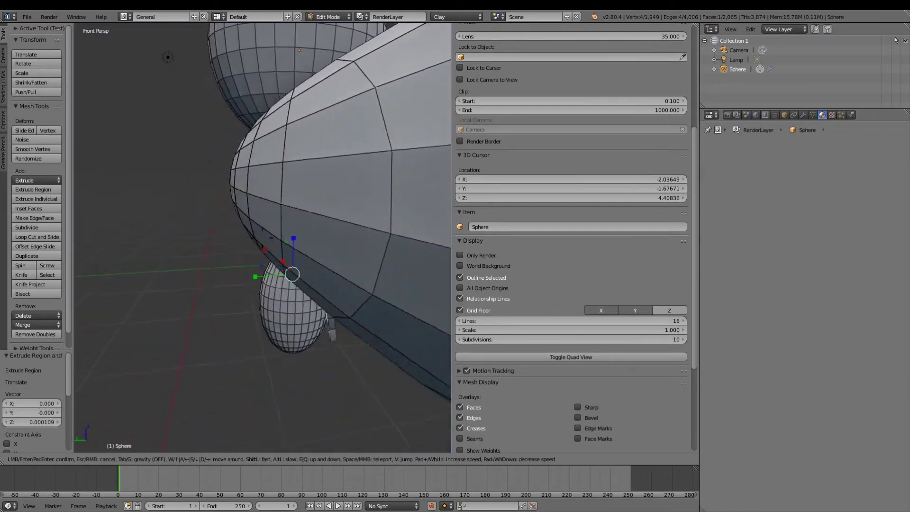
left_click(126, 432)
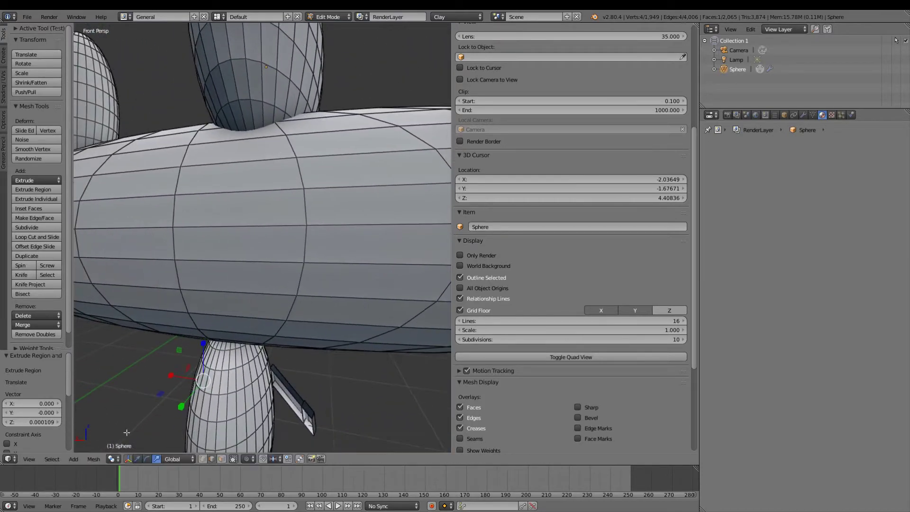
left_click(29, 459)
mouse_move(47, 377)
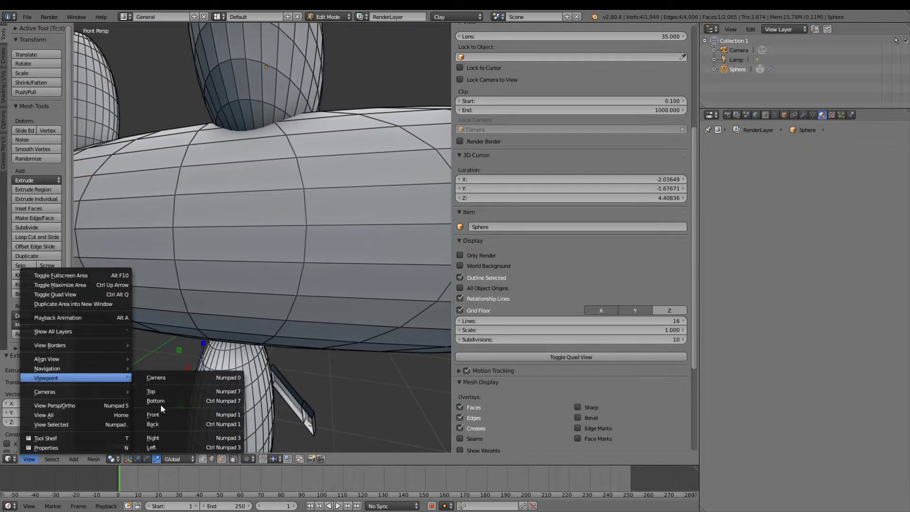
left_click(157, 415)
key("shift+f")
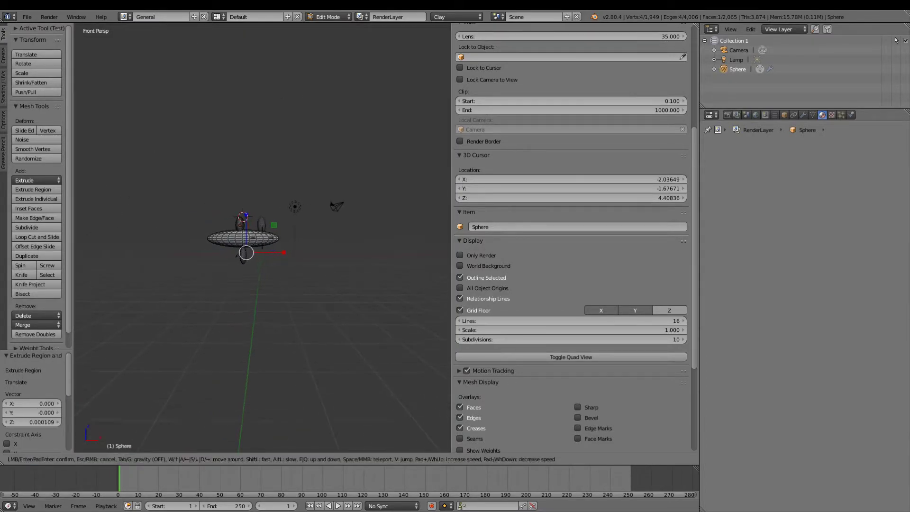
key("w")
key("w")
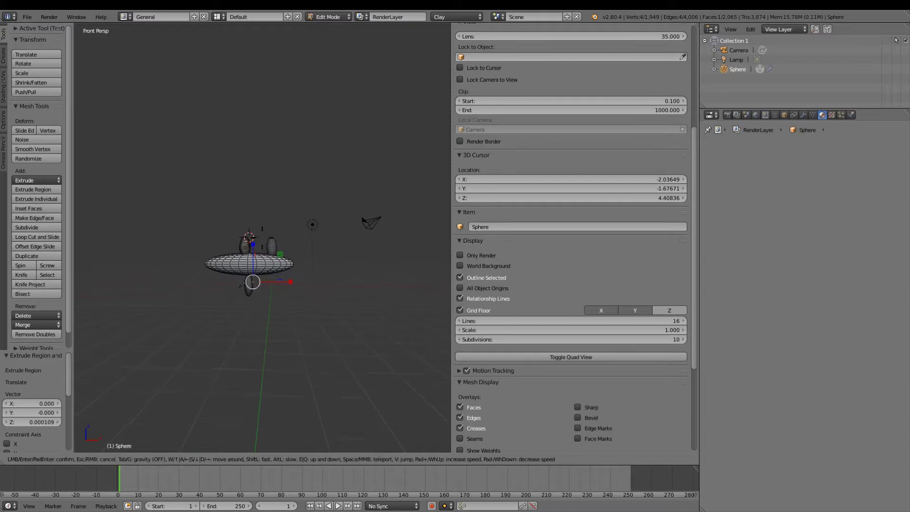
key("w")
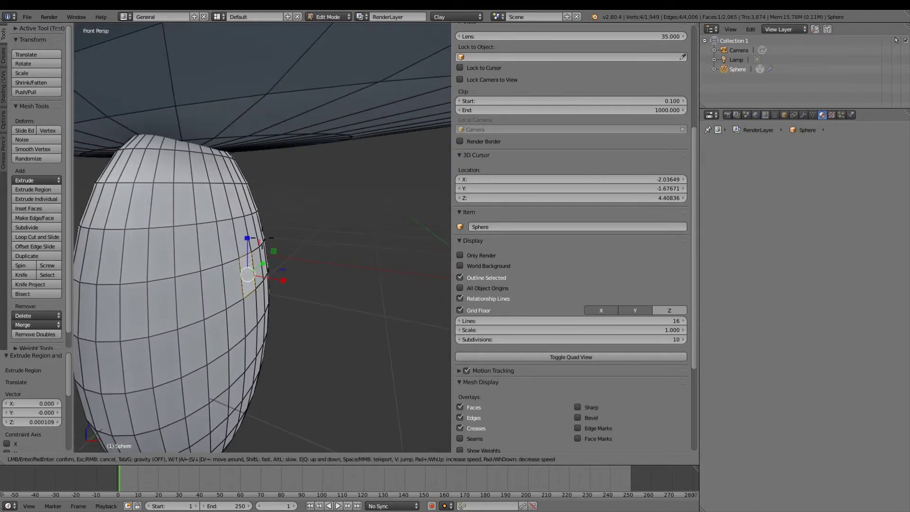
- Pull an edge of the lower egg out into a flat blade offset 0.688, 0.151, -0.308
left_click(235, 280)
right_click(225, 283)
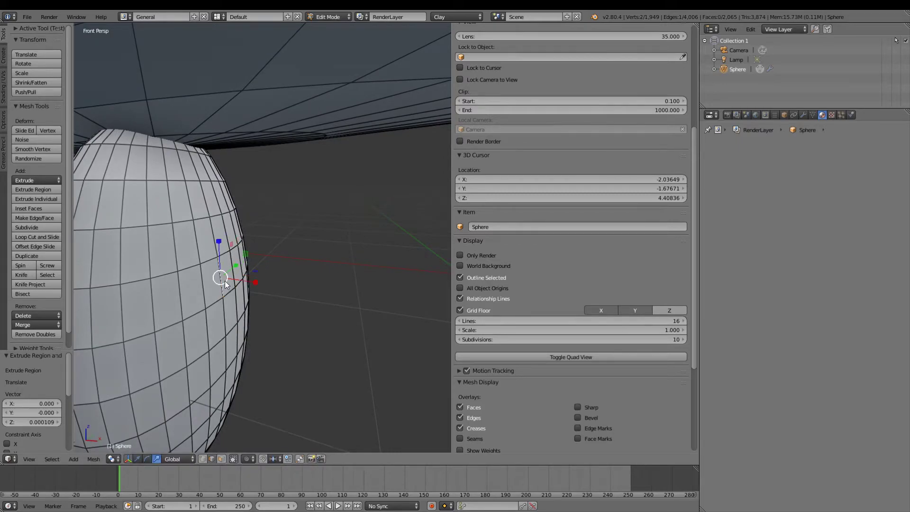
key("g")
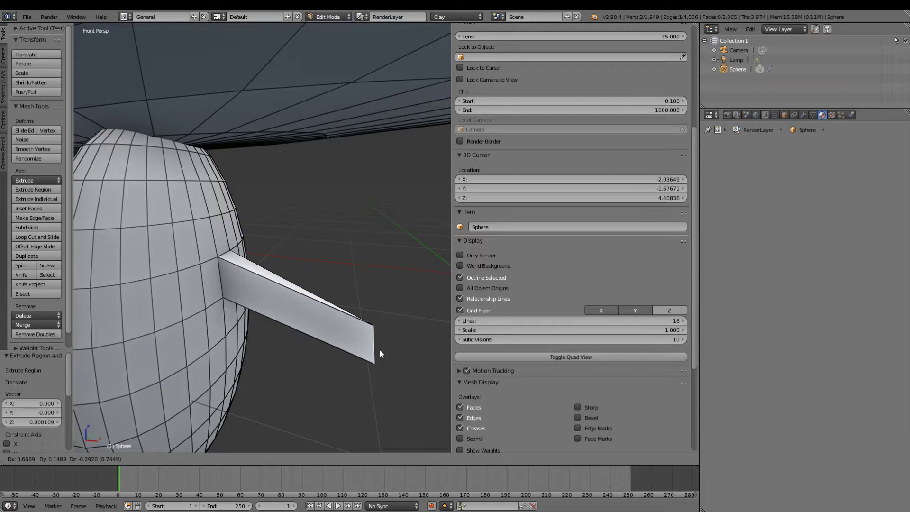
left_click(379, 349)
key("shift+f")
key("s")
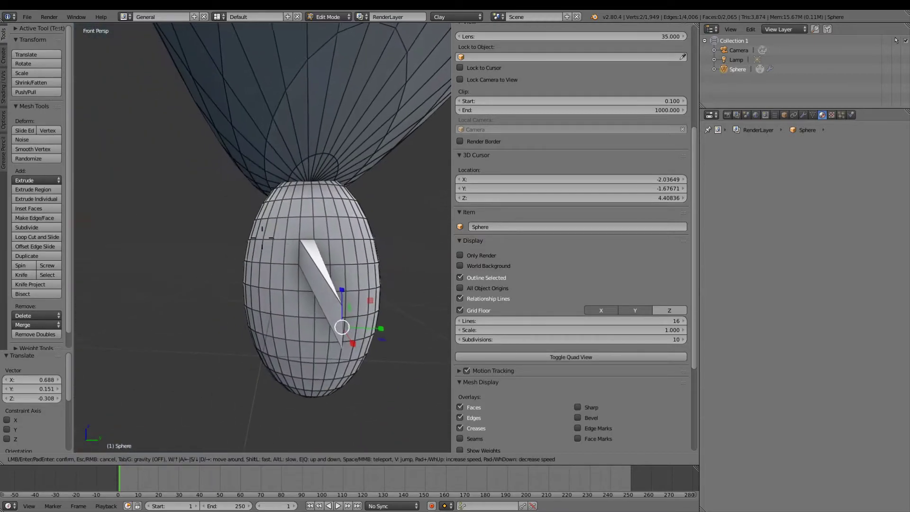
left_click(262, 238)
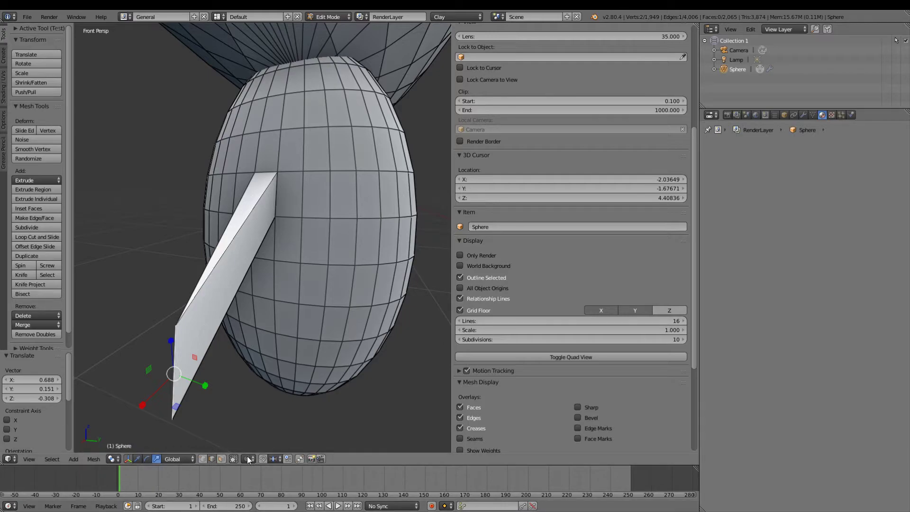
- Check the Pivot Point and Transform Orientation choices without changing them
left_click(118, 458)
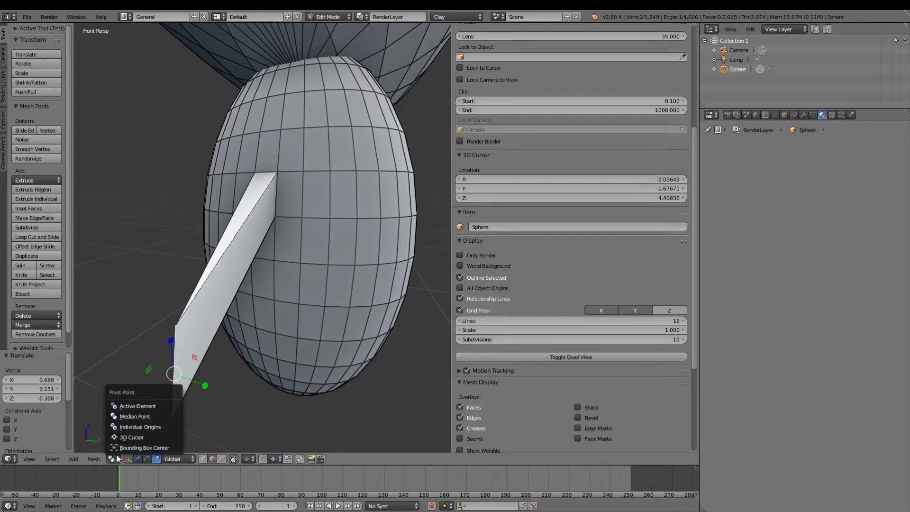
left_click(115, 459)
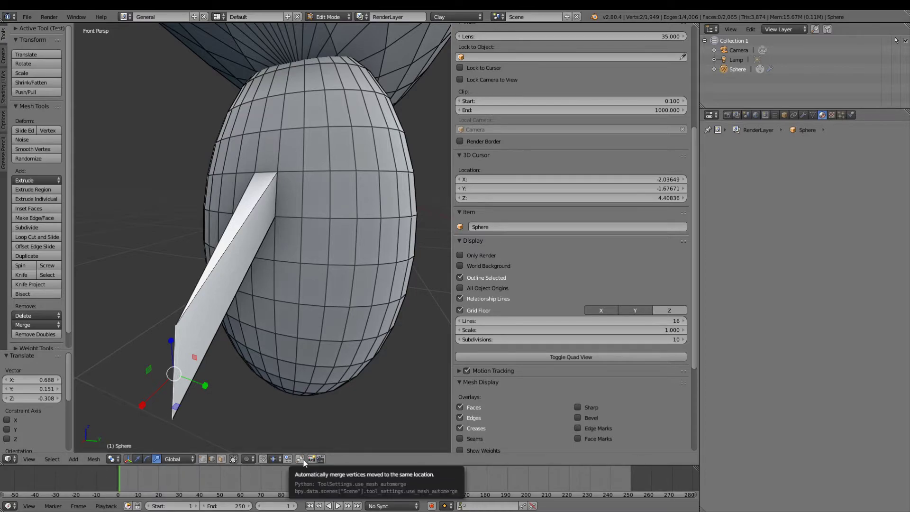
left_click(179, 459)
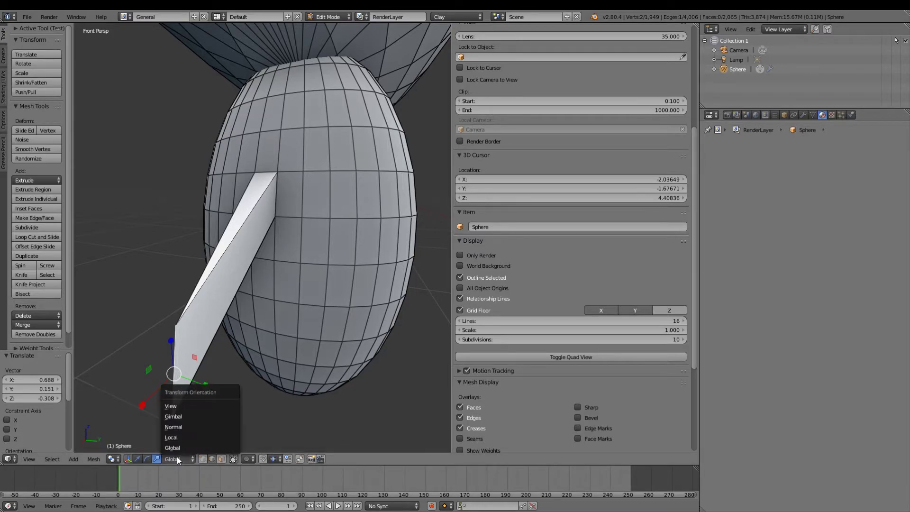
left_click(27, 17)
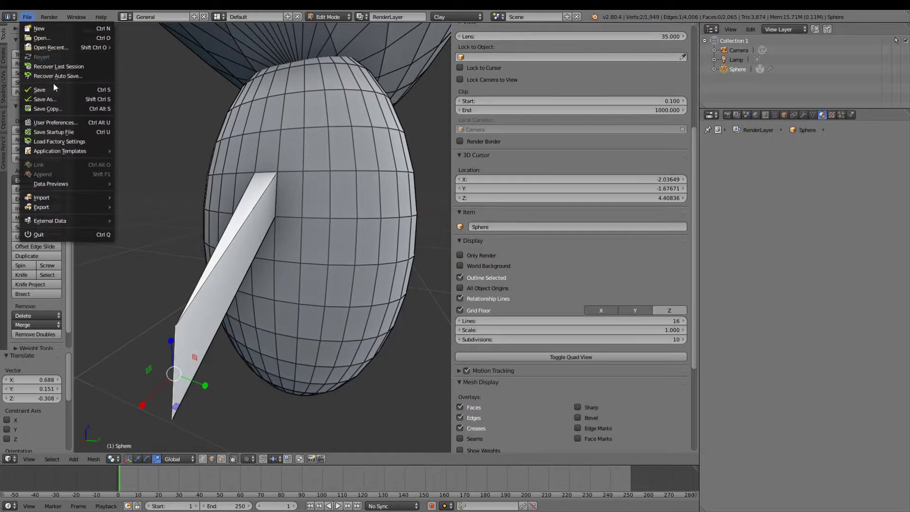
- Save the model as 'bfdi four blender 2.8.blend' in OneDrive\blender files\mesh
left_click(55, 99)
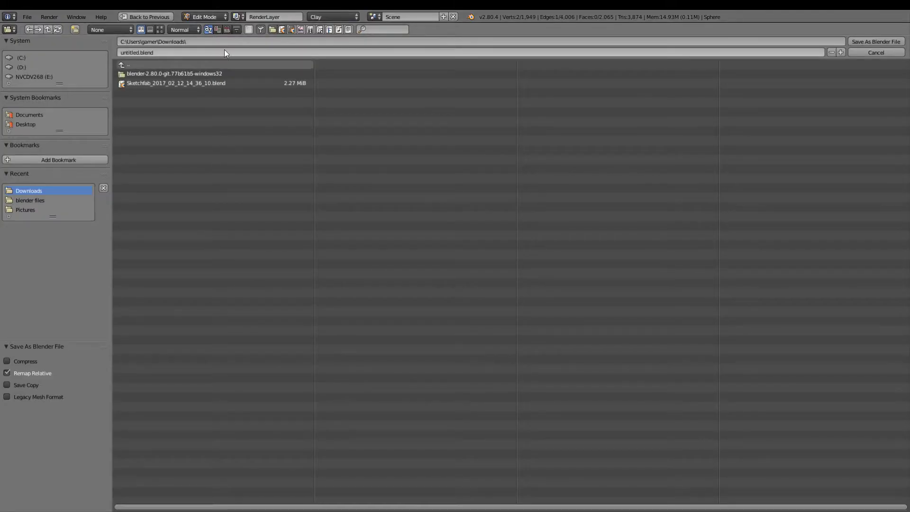
left_click(192, 62)
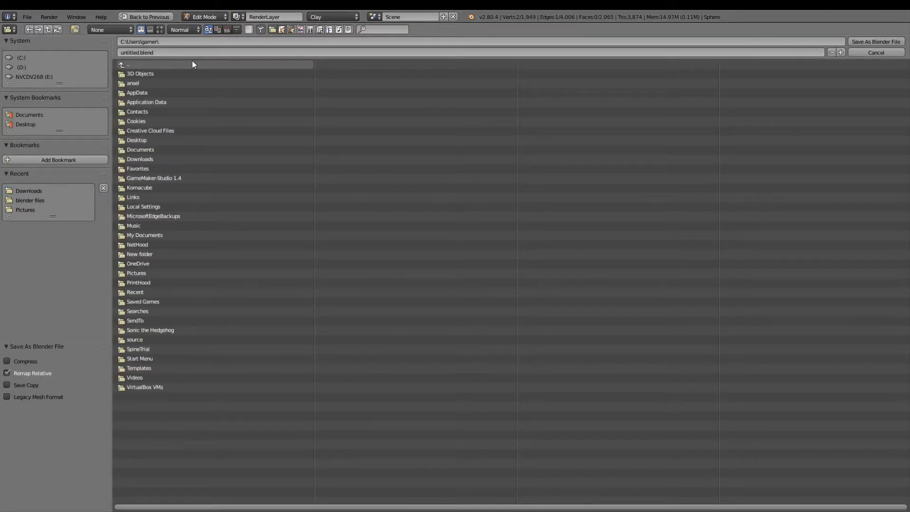
left_click(128, 264)
left_click(149, 102)
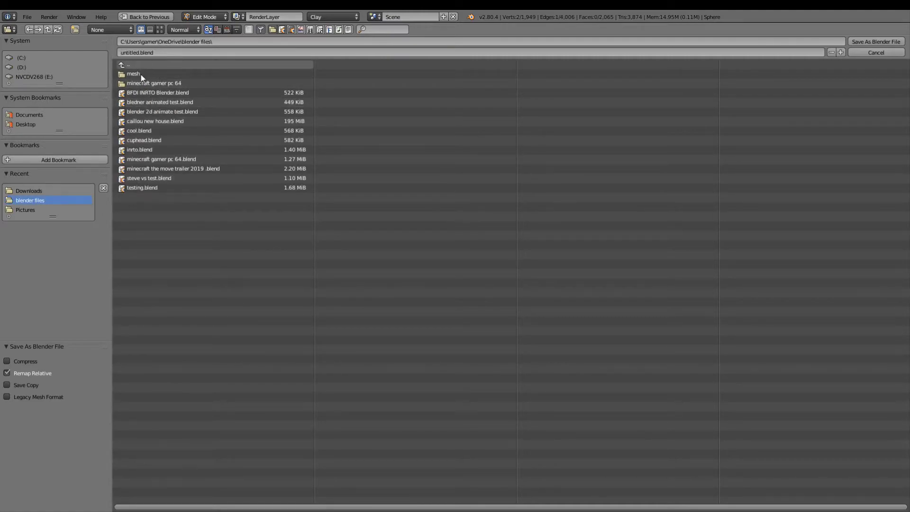
left_click(141, 70)
type("tfd")
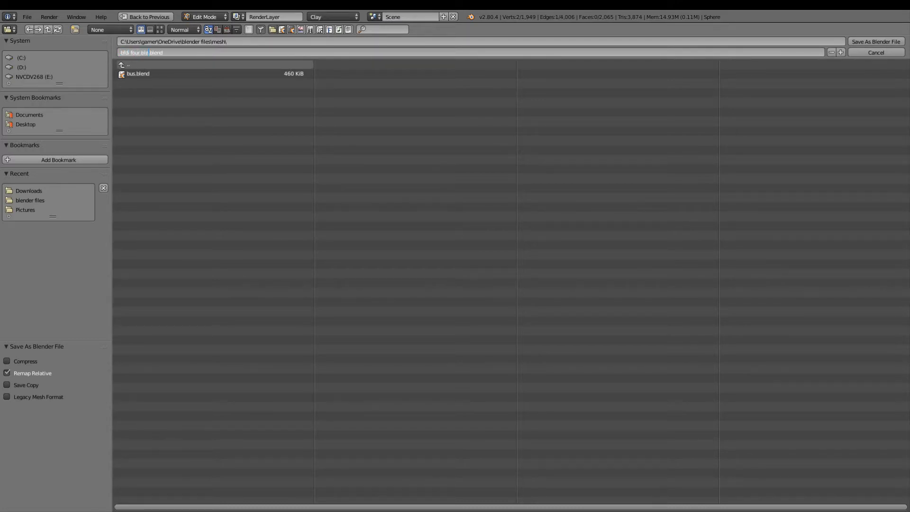
type("edn")
key("BackSpace")
key("BackSpace")
key("BackSpace")
type("ble")
type("nder 2.")
type("8")
key("Return")
- Extrude a first flat leg strip down from two bottom edges of the lower body
left_click(895, 40)
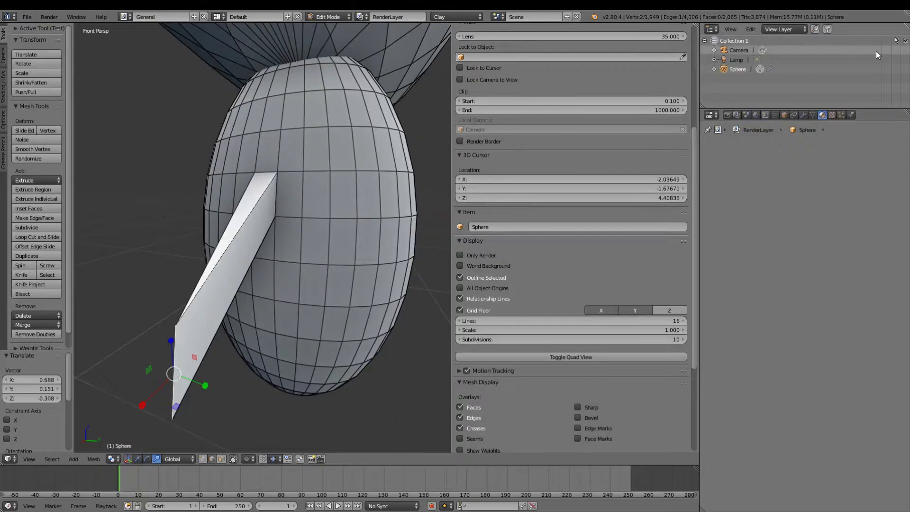
key("s")
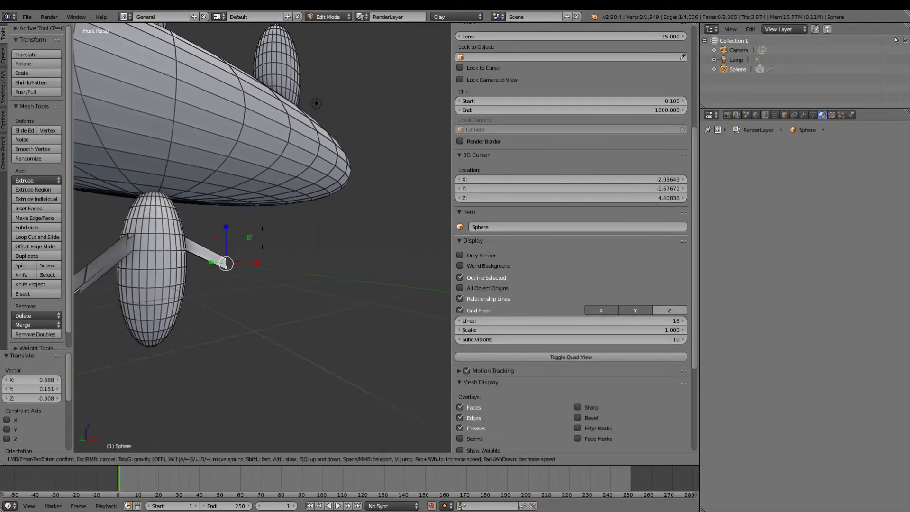
key("w")
key("w")
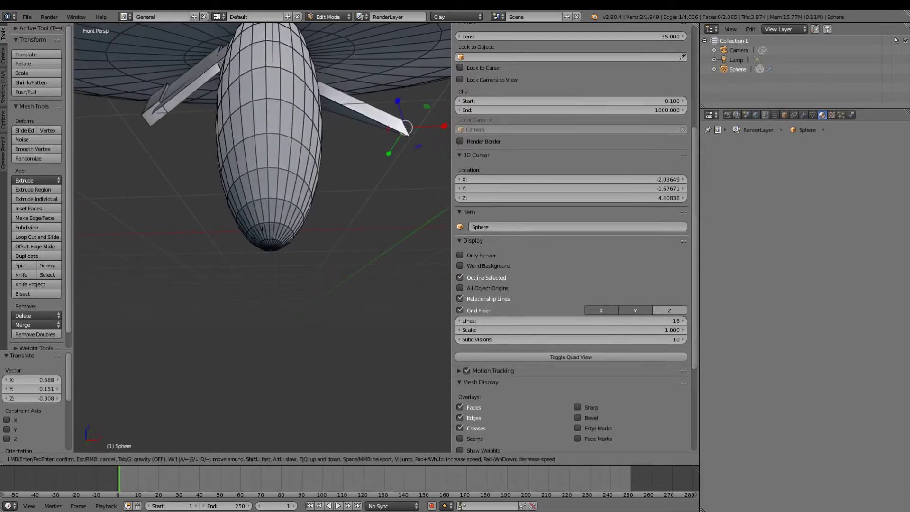
left_click(262, 237)
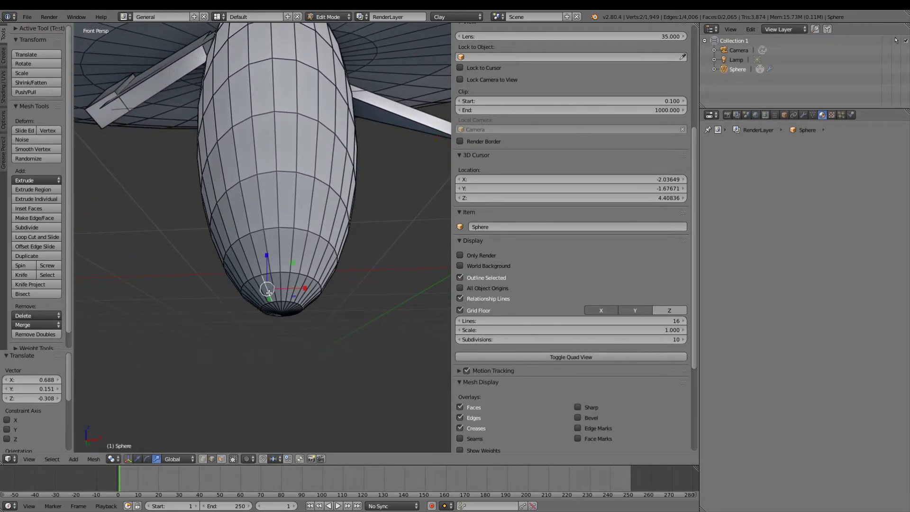
left_click_drag(272, 292, 260, 251)
left_click(264, 258)
key("e")
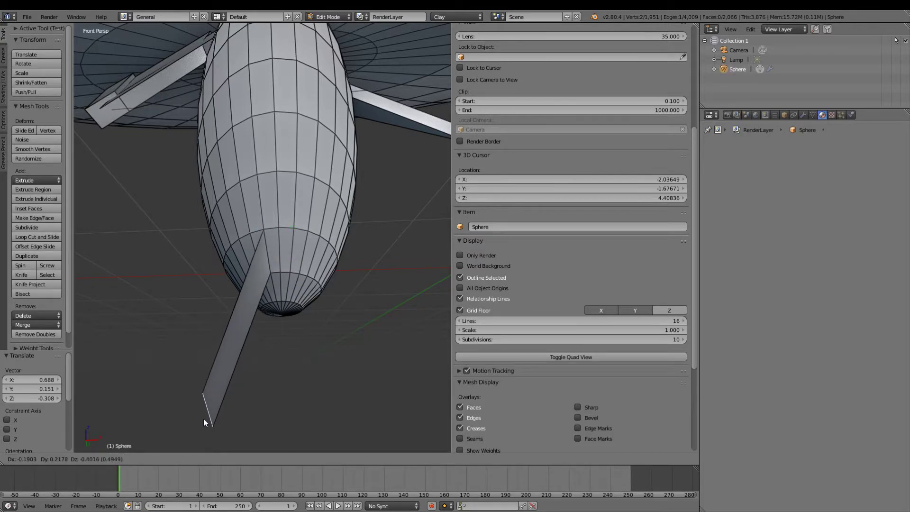
left_click(203, 419)
- Extrude a second leg strip on the other side and loop-cut across this right leg
right_click(322, 257)
key("e")
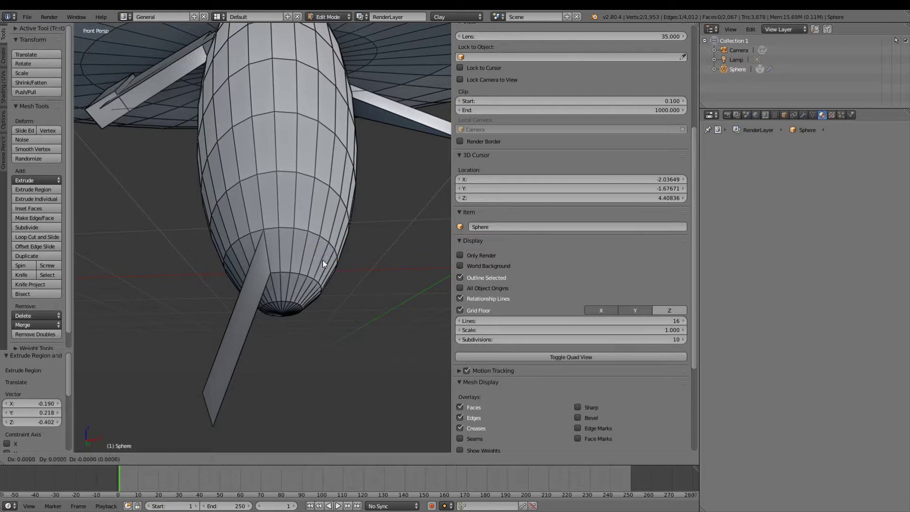
left_click(407, 417)
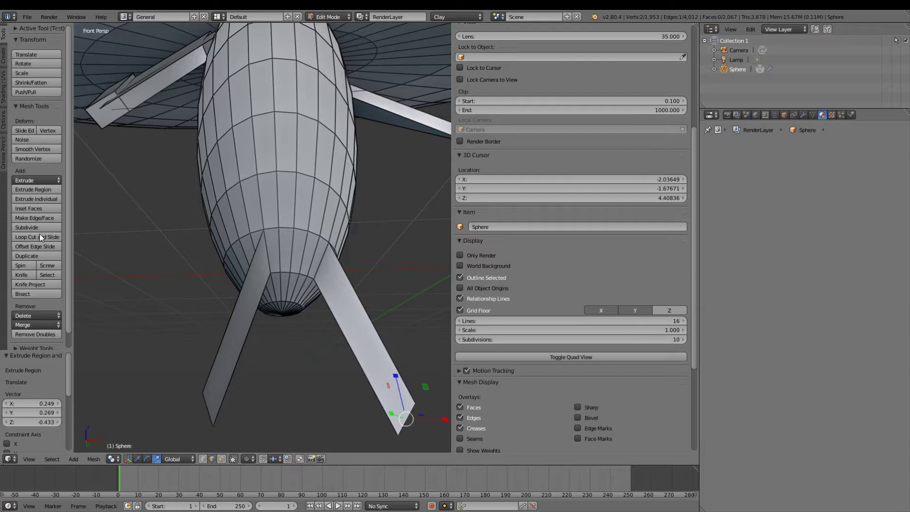
left_click(40, 237)
left_click(404, 395)
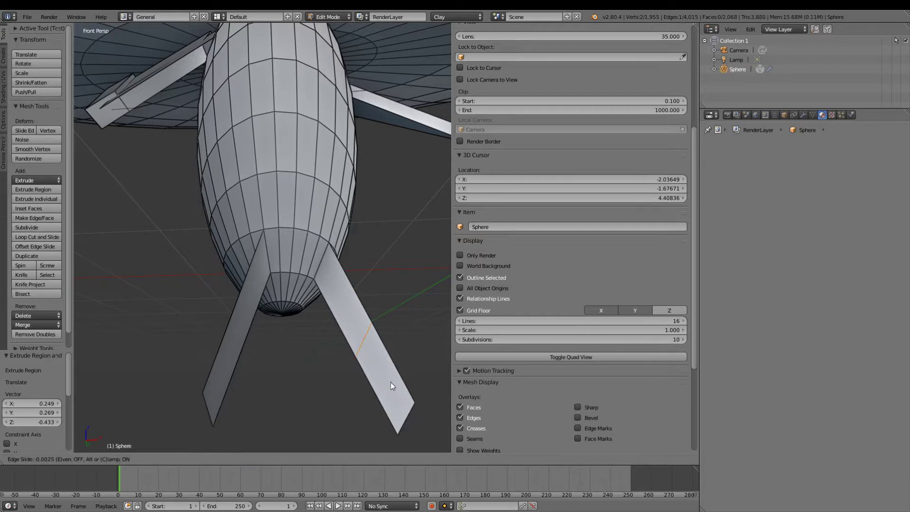
left_click(423, 434)
- Add an edge loop across the left leg with Loop Cut and Slide
key("shift+f")
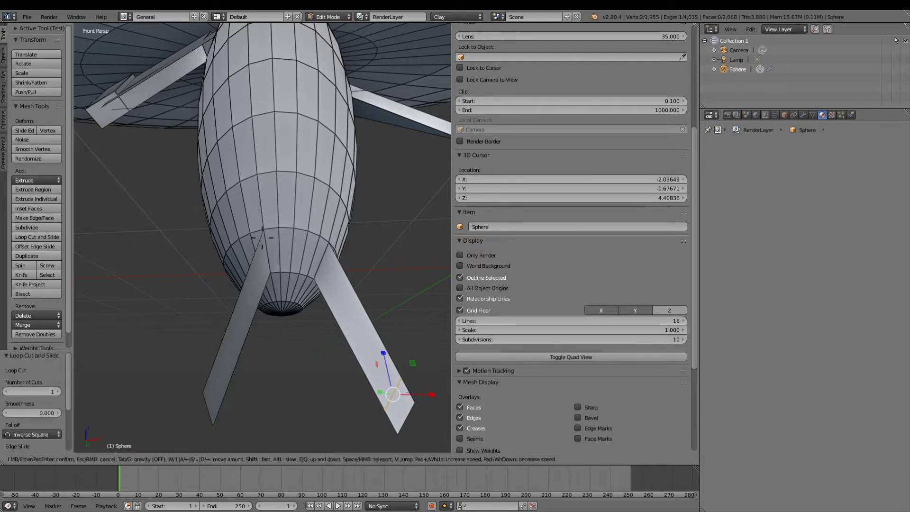
key("s")
key("w")
left_click(262, 237)
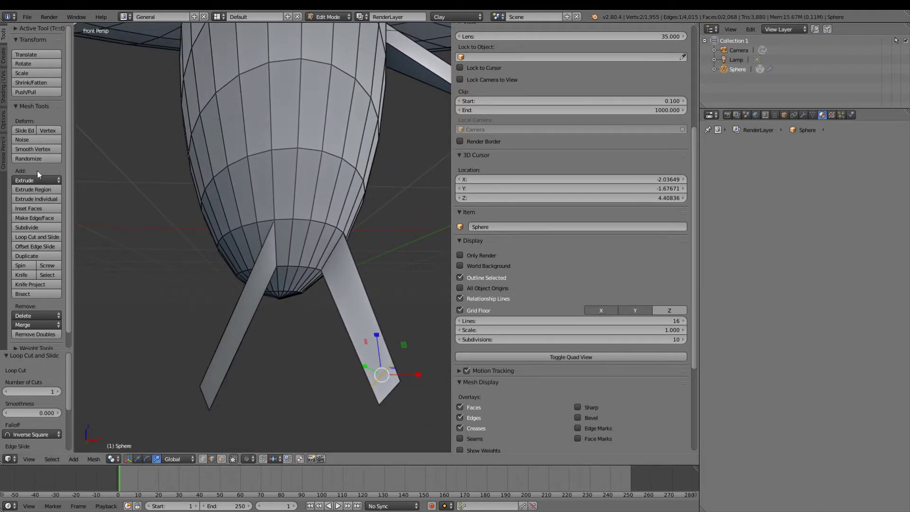
left_click(44, 239)
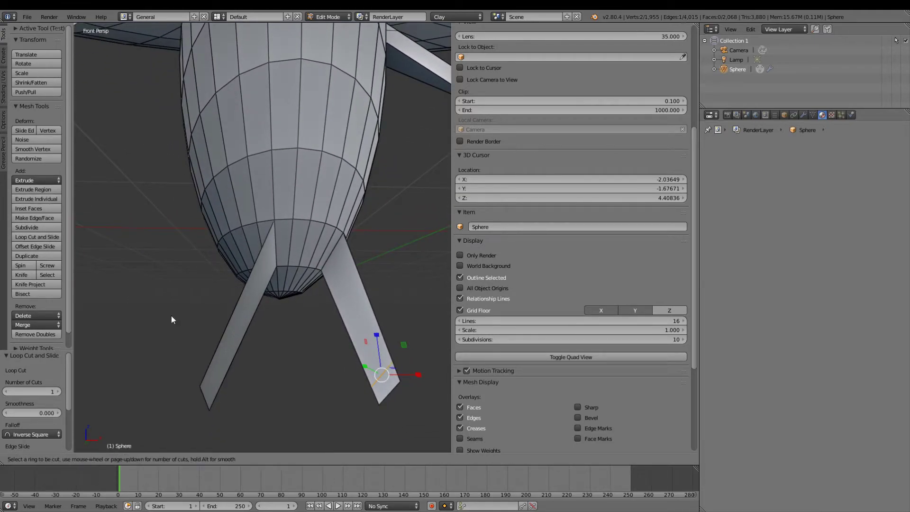
left_click(215, 377)
left_click(183, 413)
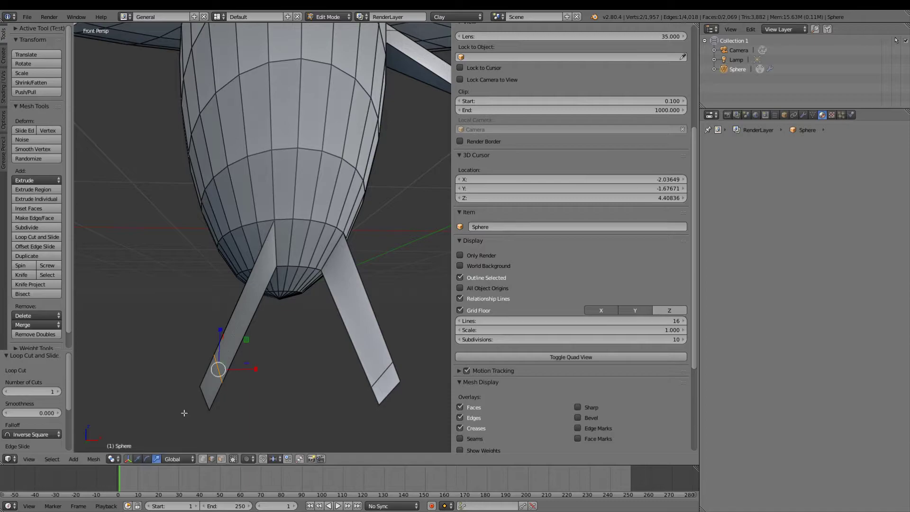
- In face select, extrude each leg's end face into a short foot
left_click(222, 458)
key("ctrl+r")
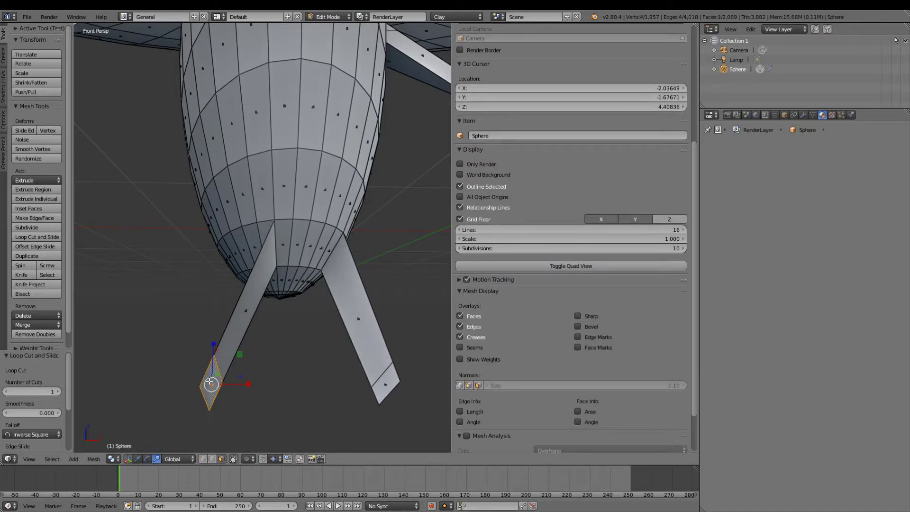
left_click(230, 381)
key("e")
left_click(261, 400)
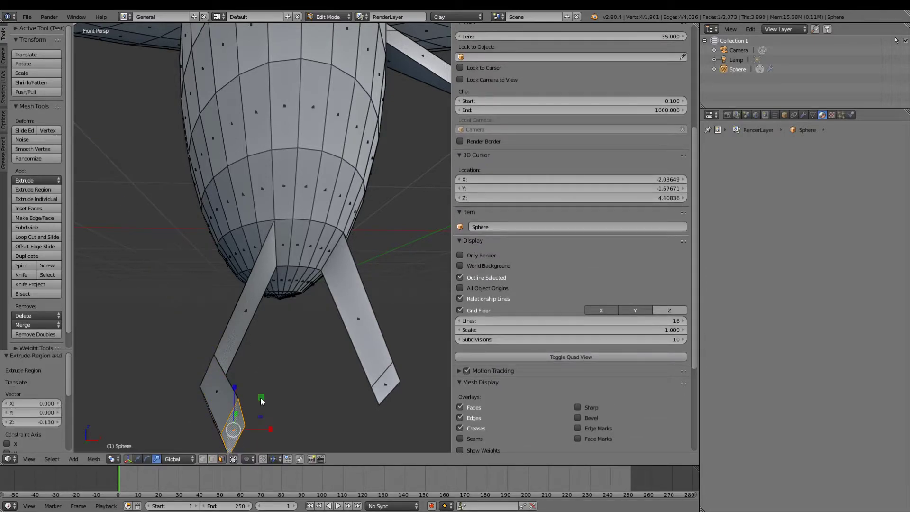
left_click(392, 376)
key("e")
left_click(426, 411)
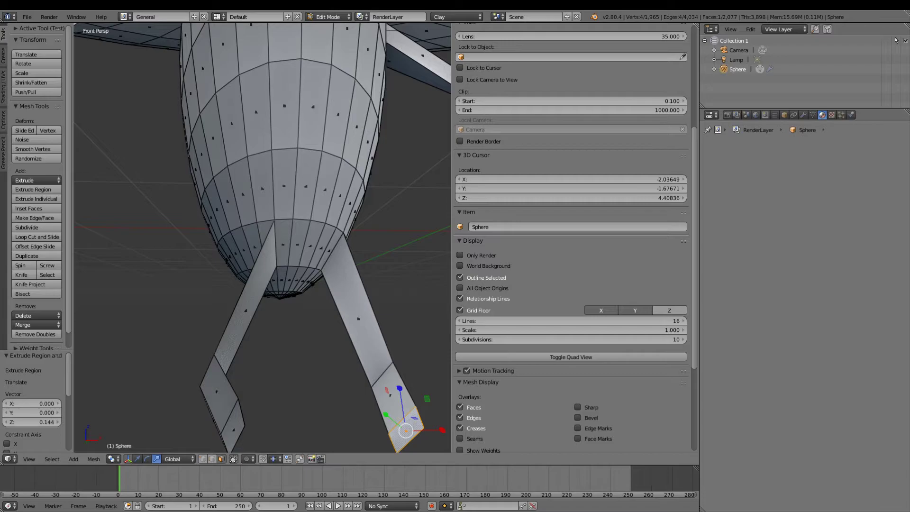
key("shift+grave")
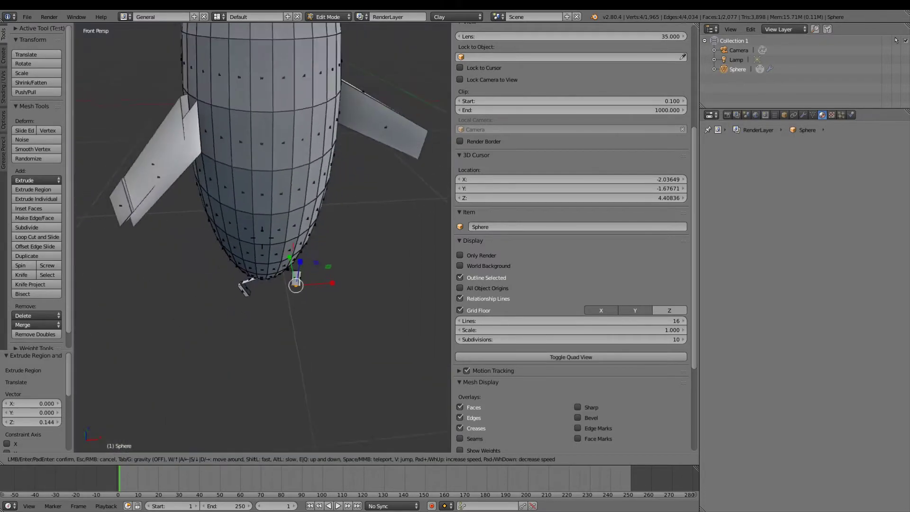
- Walk the view in to inspect the creature's body and new legs from the front
key("s")
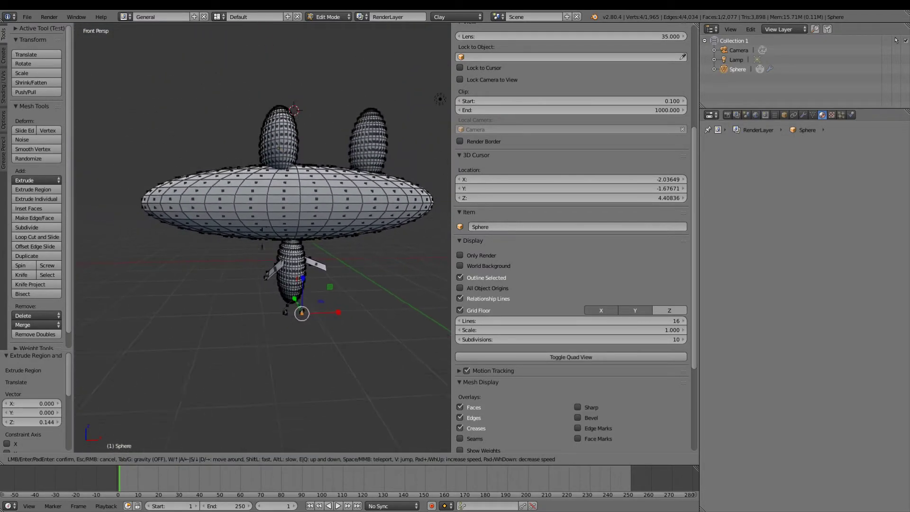
key("w")
left_click(262, 237)
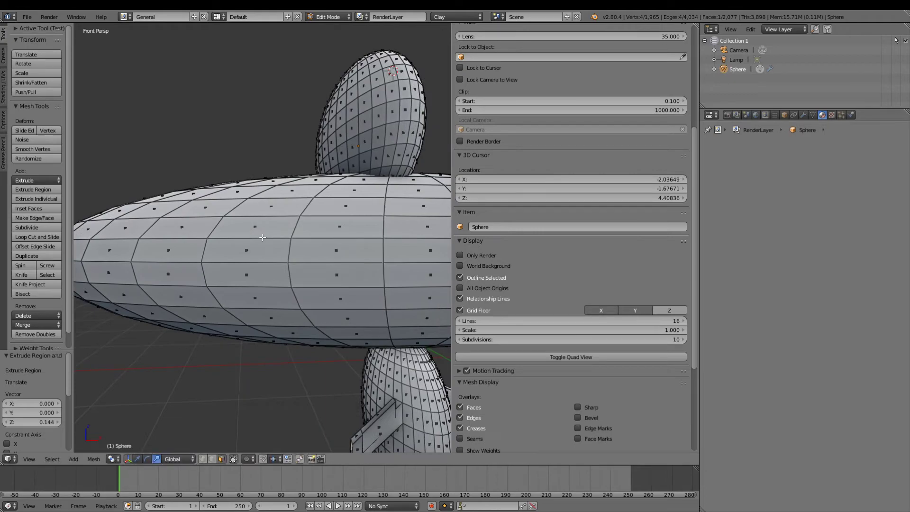
key("shift+grave")
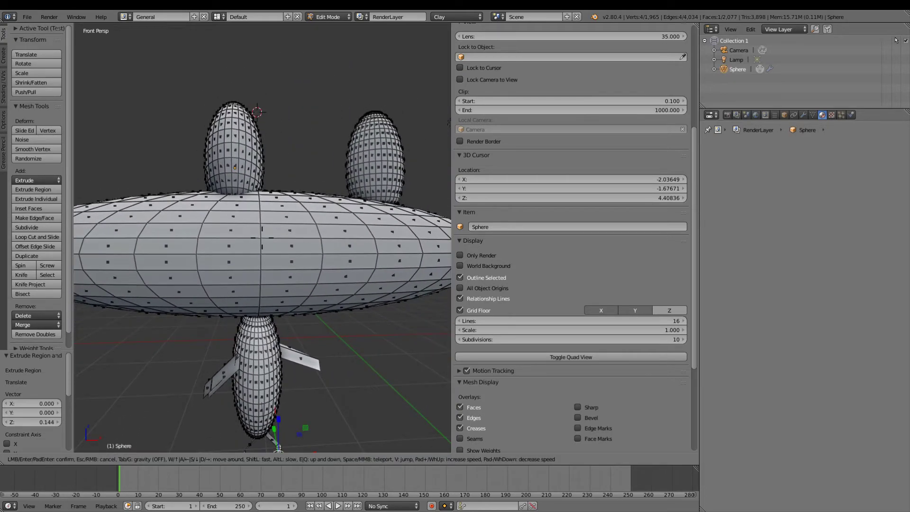
key("w")
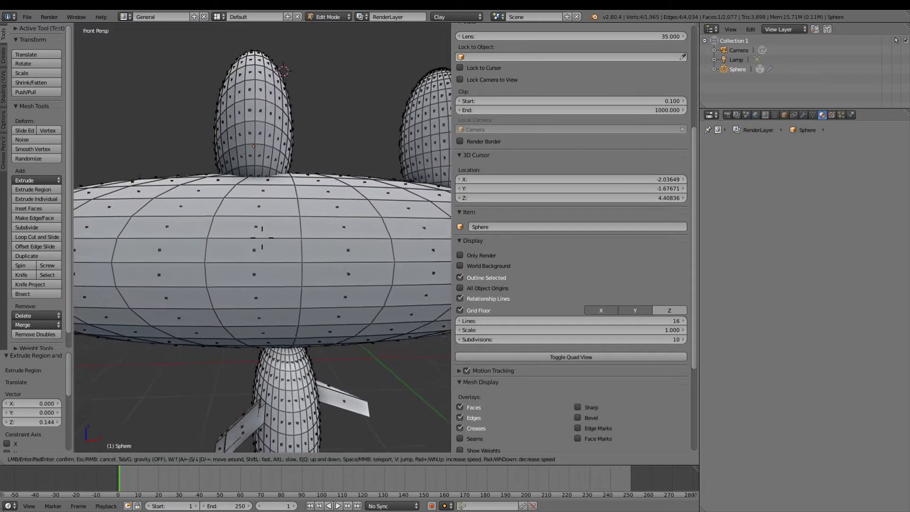
left_click(263, 238)
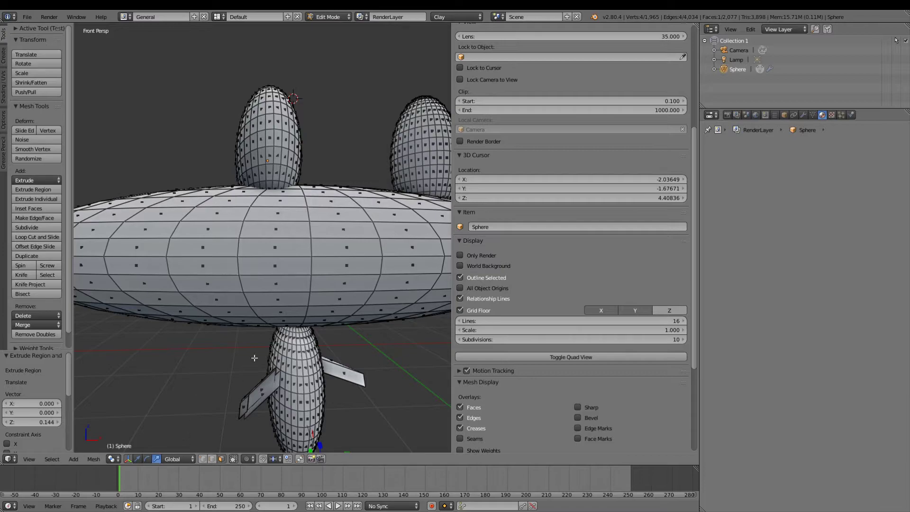
- Fly close to the upper ear, then back out to face the lower body's front
key("w")
left_click(262, 237)
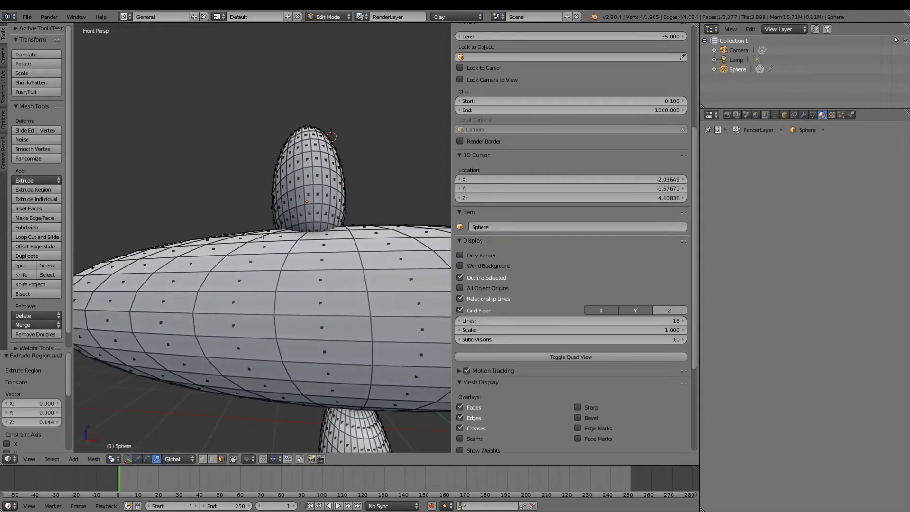
key("shift+f")
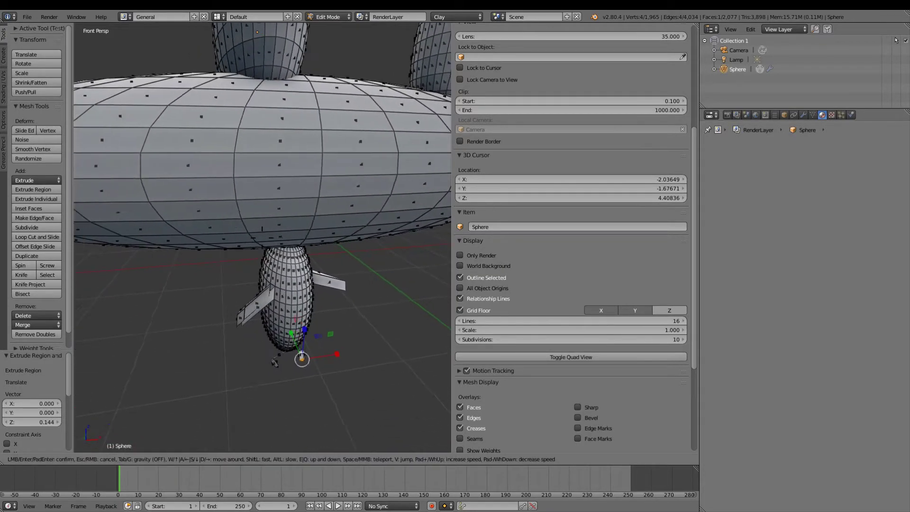
key("w")
key("s")
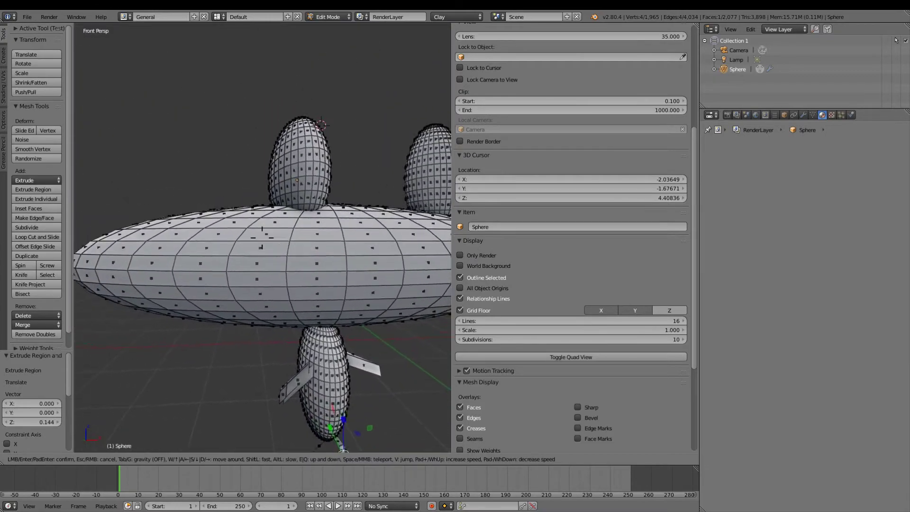
key("w")
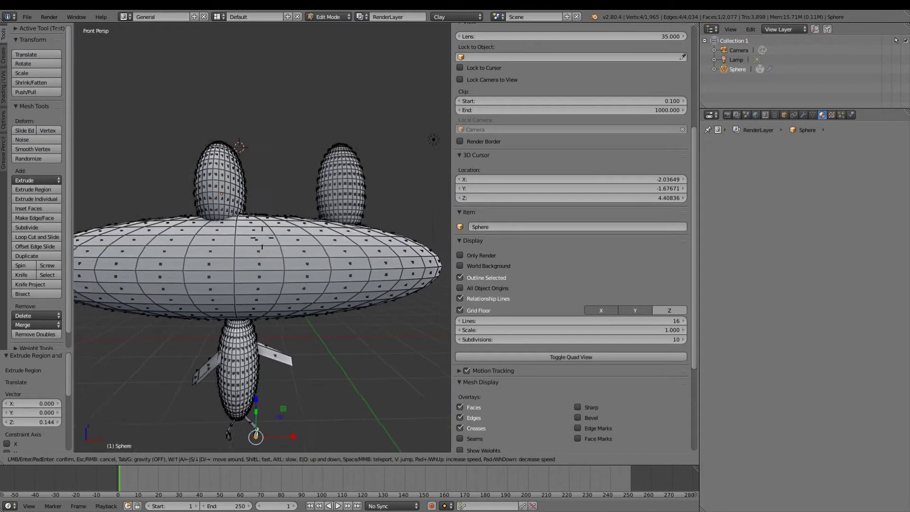
left_click(263, 237)
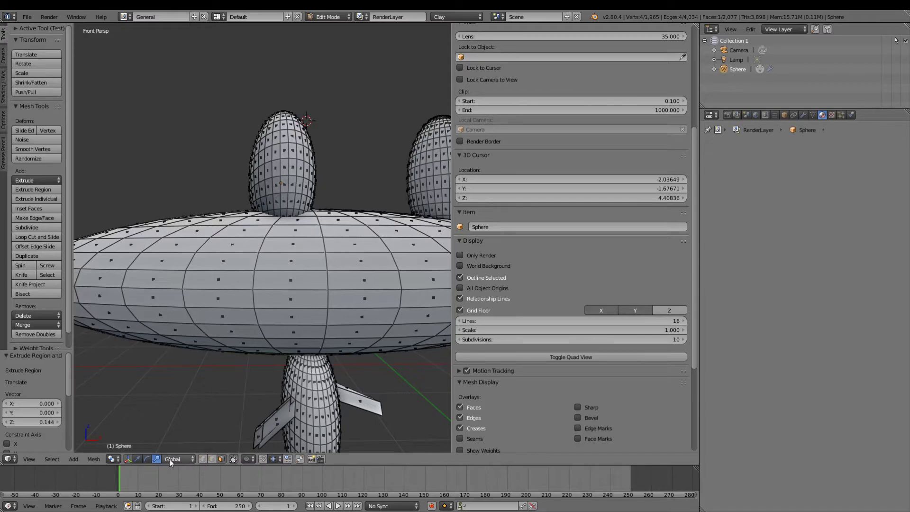
- Pick a mode from the interaction-mode list and move the view closer to the creature
left_click(322, 17)
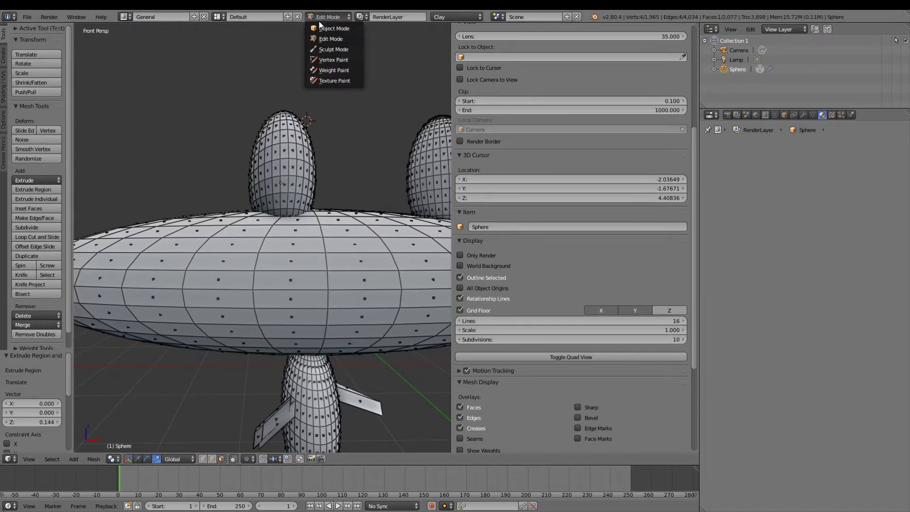
scroll(314, 69, "down", 5)
scroll(313, 69, "down", 2)
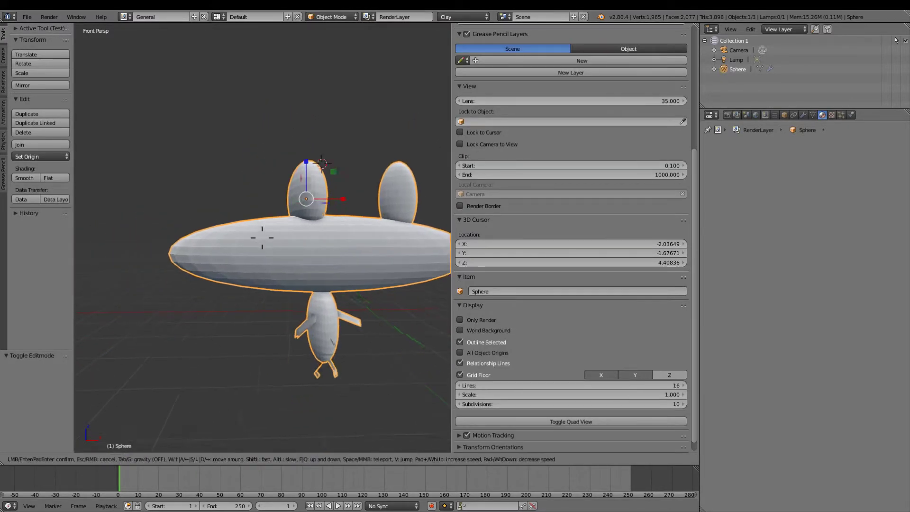
key("shift+f")
key("w")
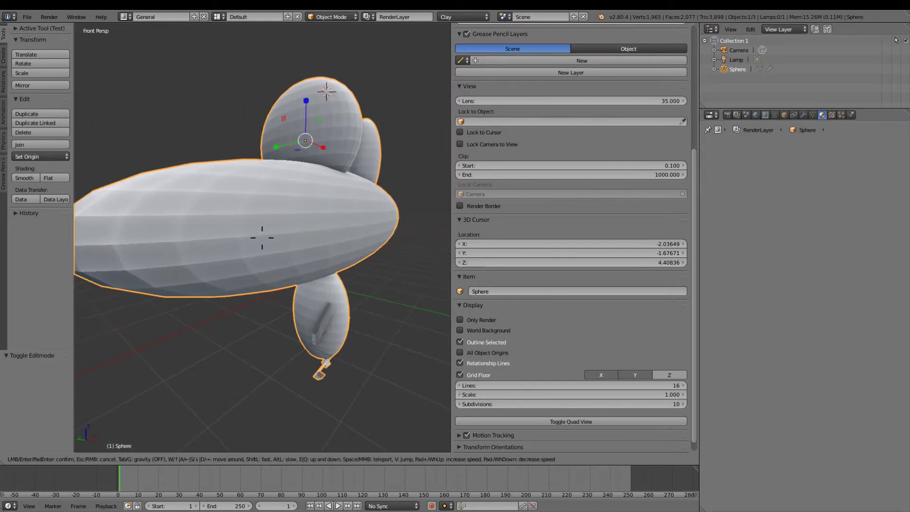
key("Return")
- Apply Shading: Smooth to the whole creature mesh and move in toward the head
left_click(5, 56)
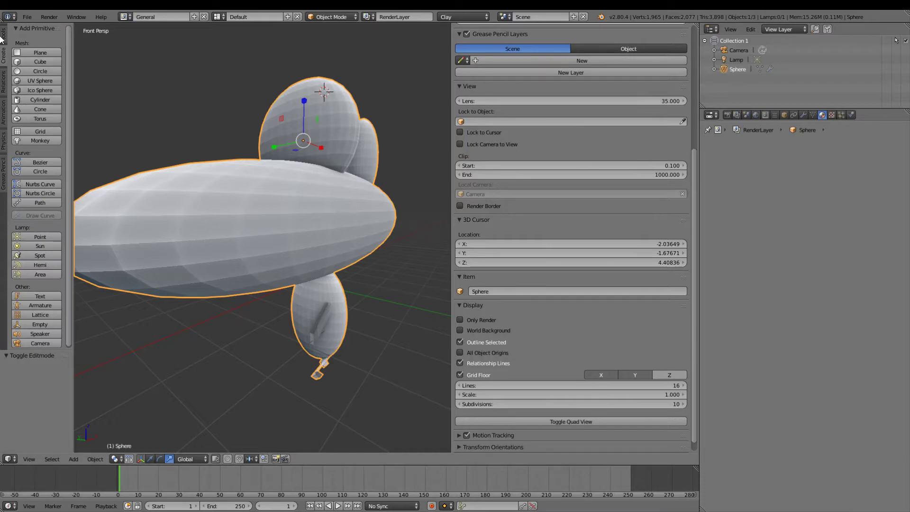
left_click(3, 34)
left_click(30, 175)
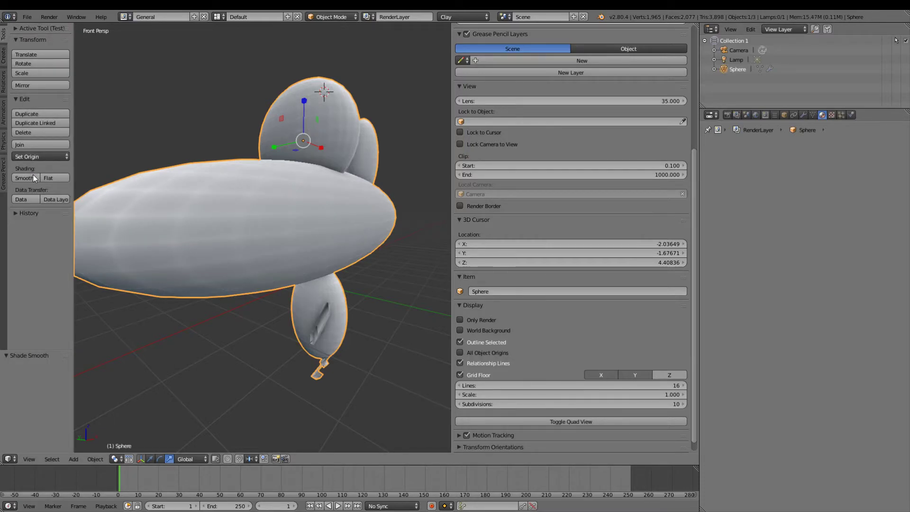
key("shift+f")
key("w")
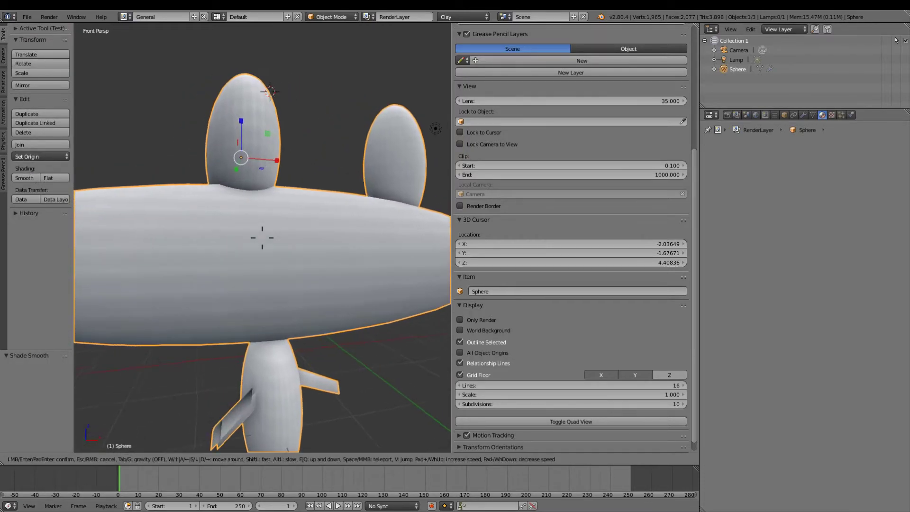
left_click(261, 237)
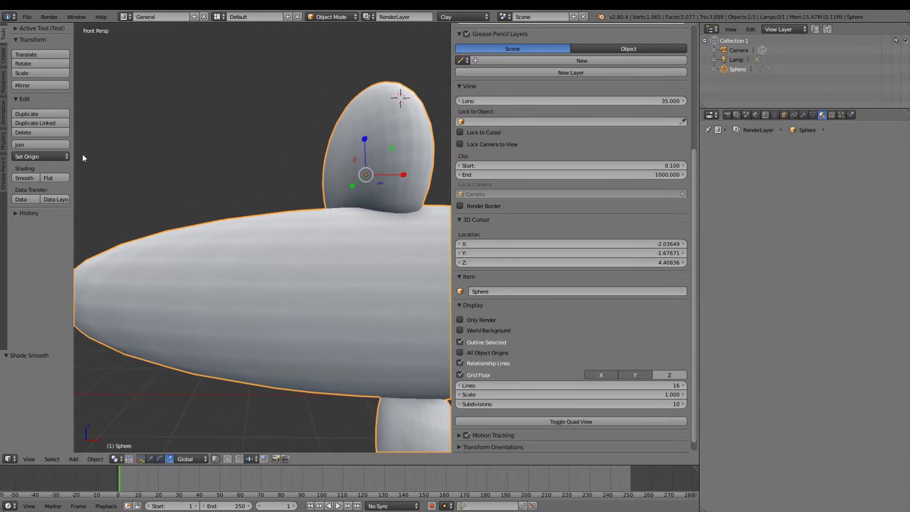
left_click(5, 61)
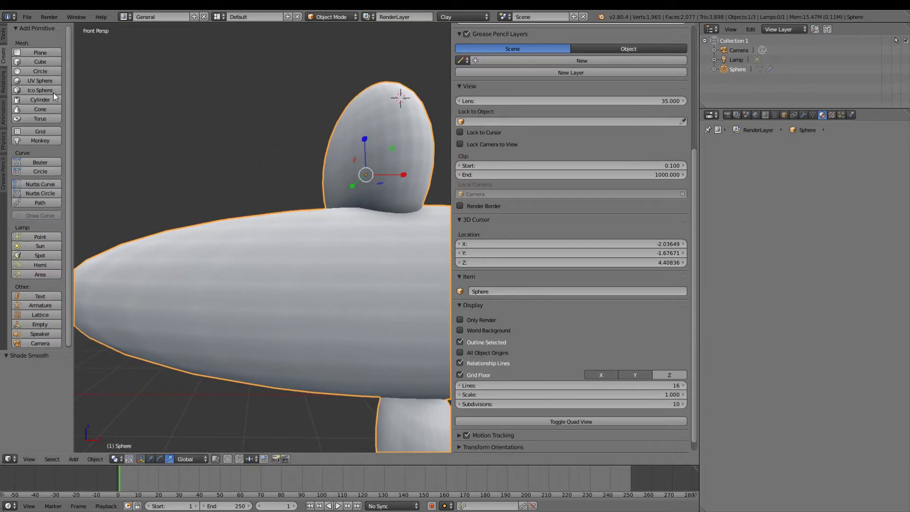
- Add a UV sphere and scale it down to 0.396 as an eye
left_click(50, 81)
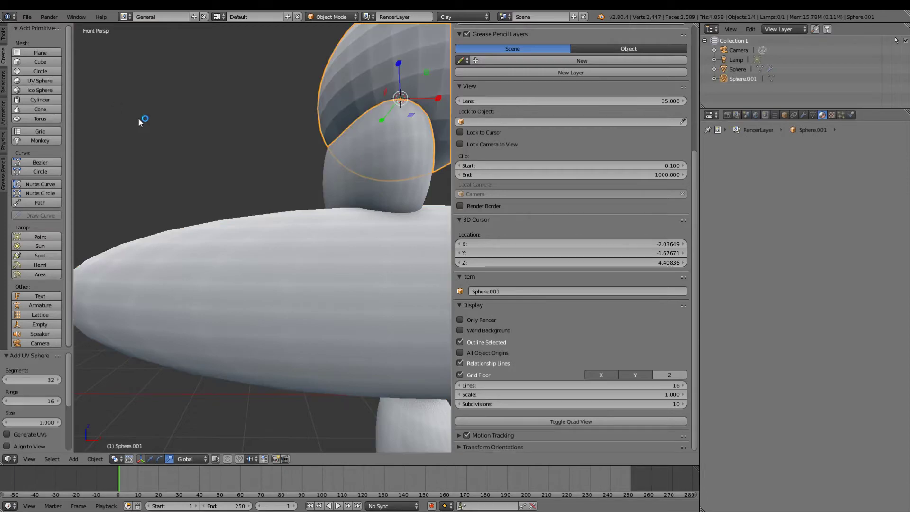
key("shift+f")
key("s")
left_click(262, 238)
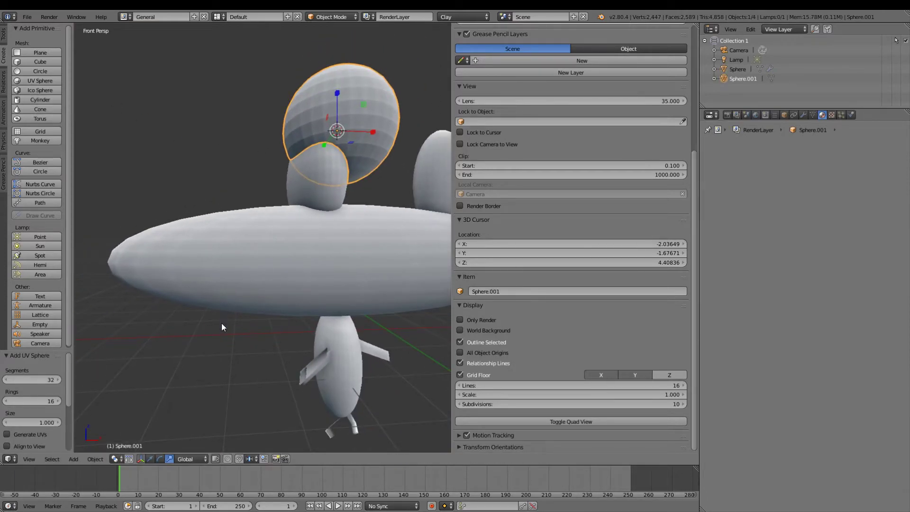
key("s")
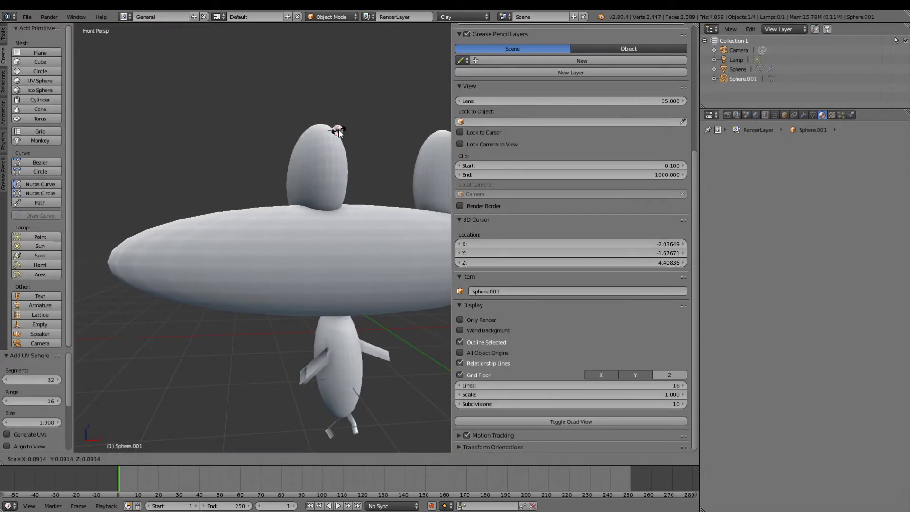
left_click(345, 133)
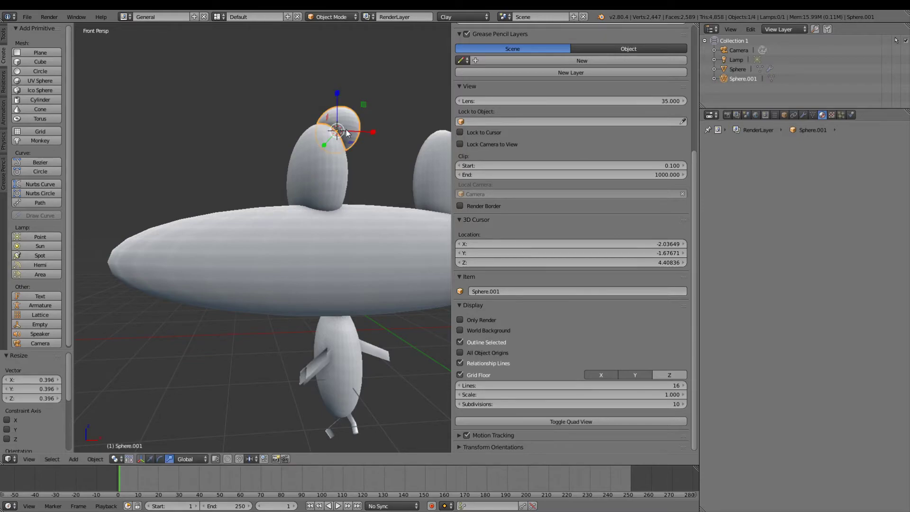
- Move the eye sphere along Y, Z and X onto the front of the body
left_click(150, 459)
key("shift+f")
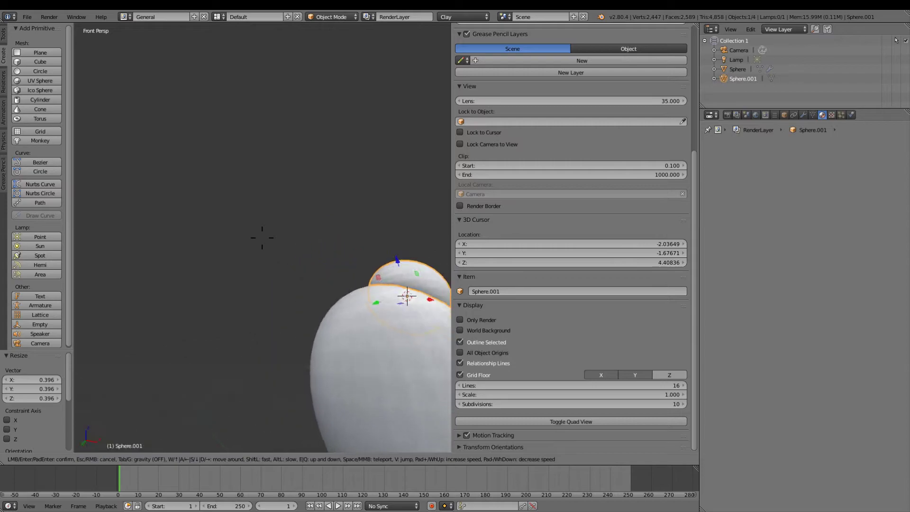
left_click(262, 237)
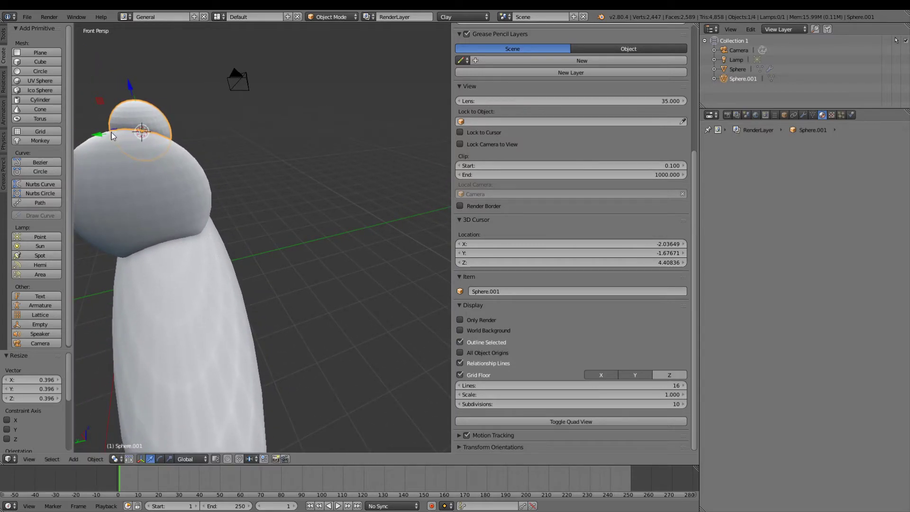
left_click_drag(113, 136, 126, 113)
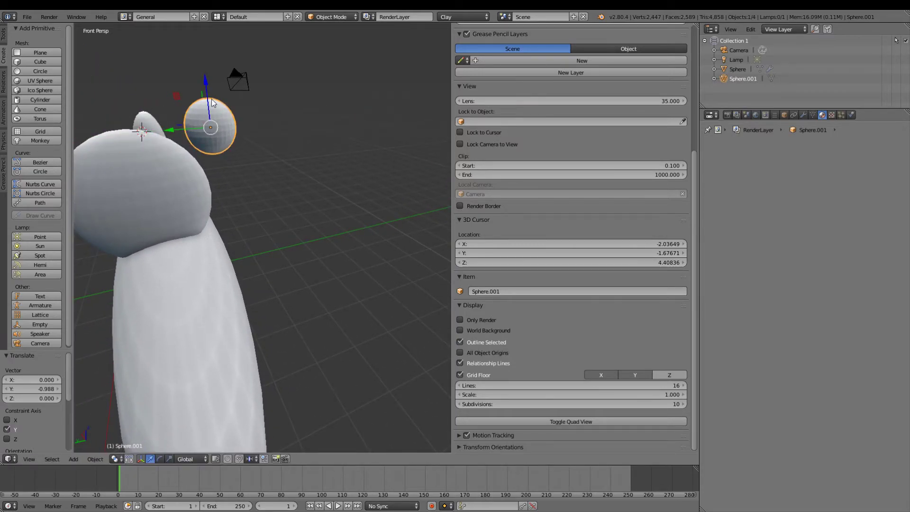
left_click_drag(209, 110, 223, 239)
key("shift+f")
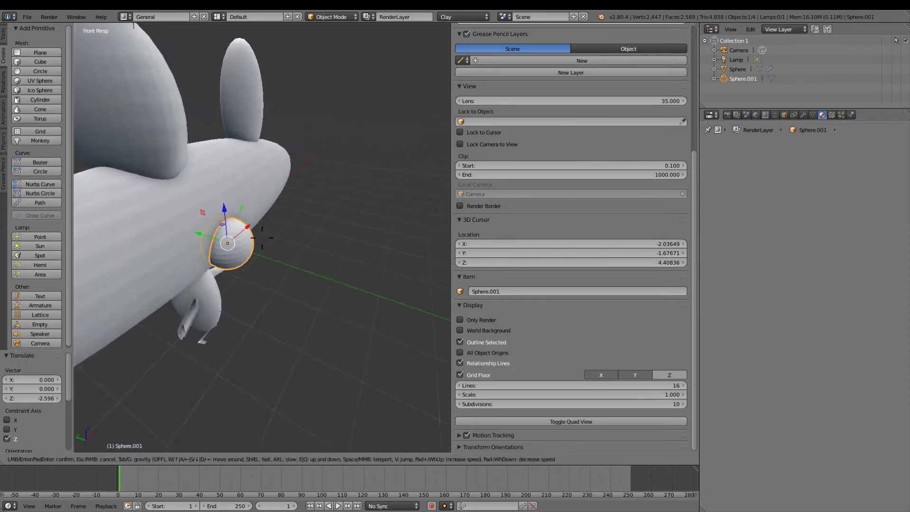
left_click(262, 237)
left_click_drag(322, 240, 313, 229)
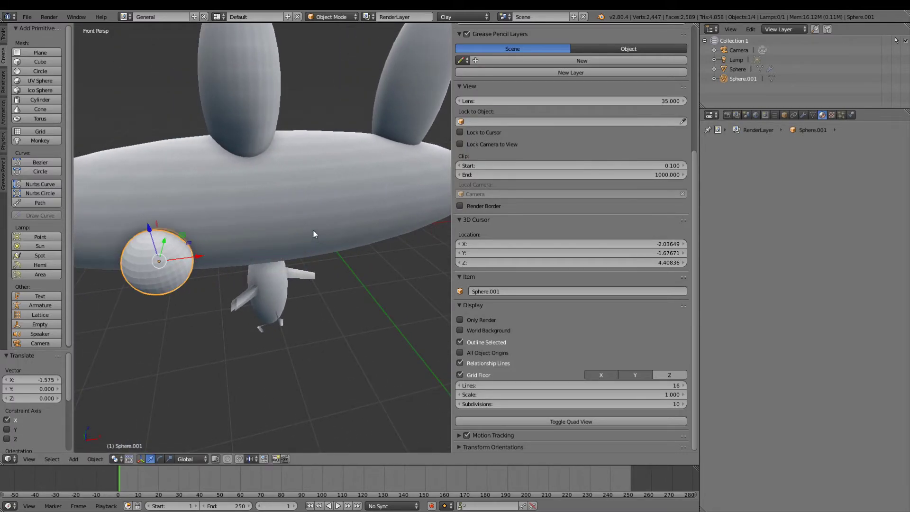
left_click_drag(168, 240, 157, 194)
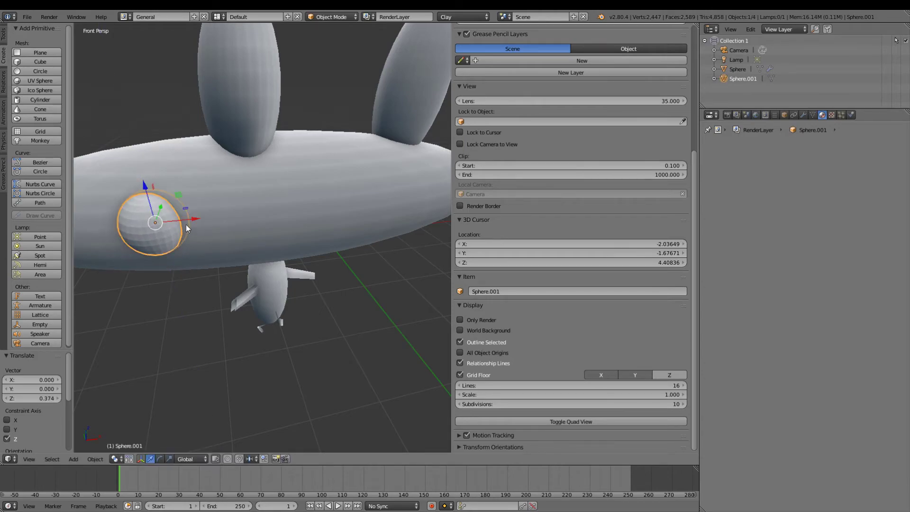
- Copy and paste the eye, shifting the duplicate 2.482 along X to the other side
key("ctrl+c")
key("ctrl+v")
left_click_drag(195, 219, 383, 202)
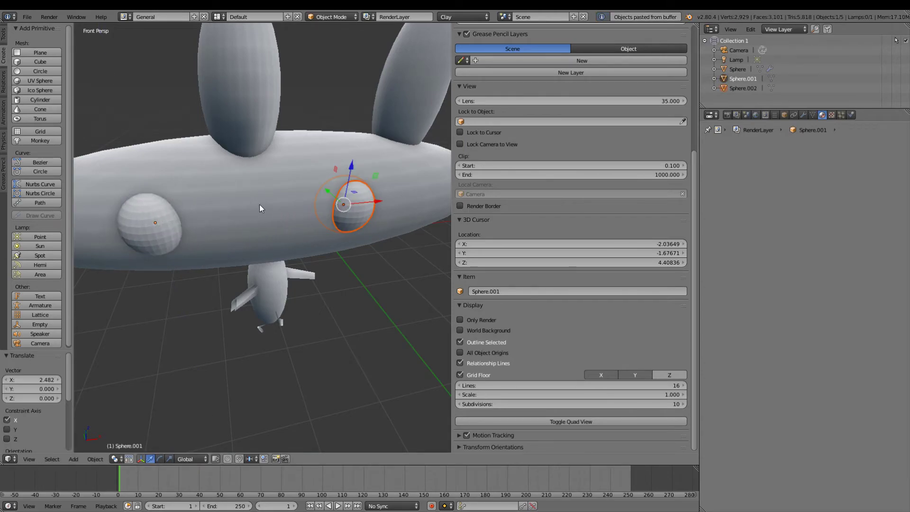
- Paste another sphere below the eyes and scale it 3.188 along X into a flat mouth
key("ctrl+v")
left_click_drag(351, 177, 342, 219)
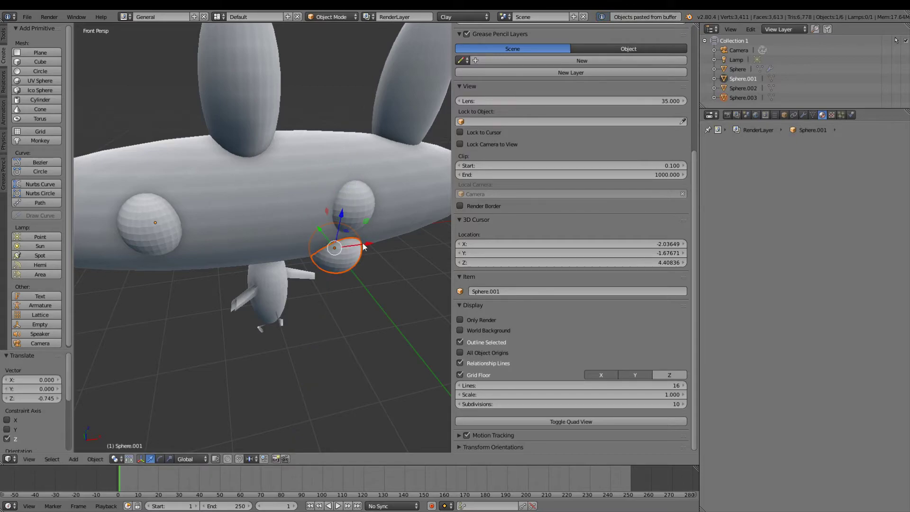
left_click_drag(368, 242, 285, 254)
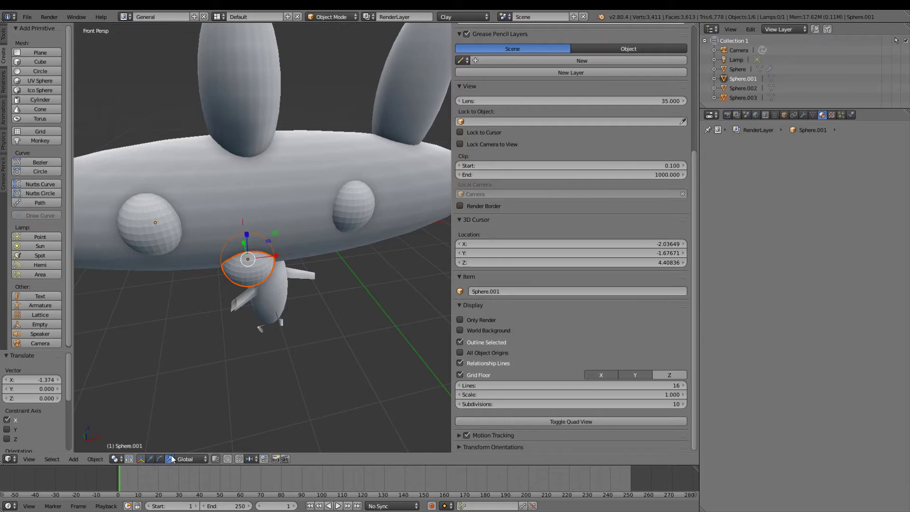
key("s")
left_click(274, 250)
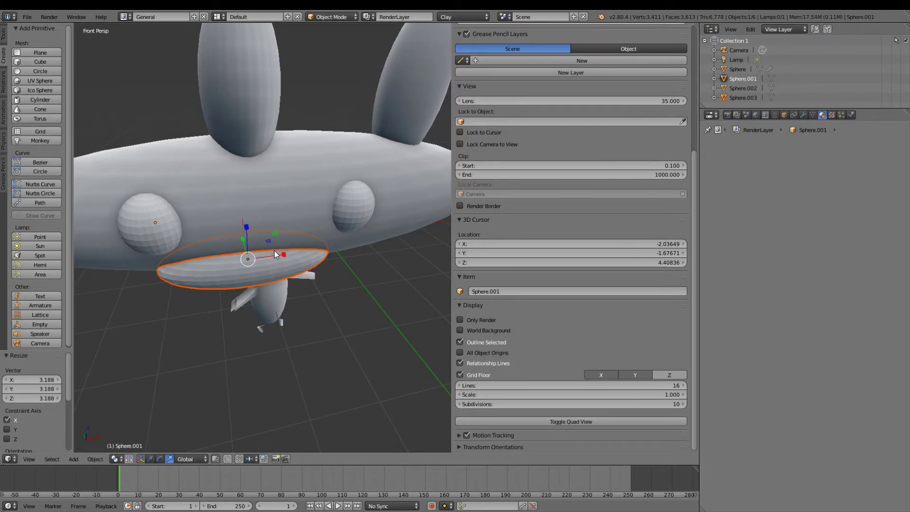
key("ctrl+c")
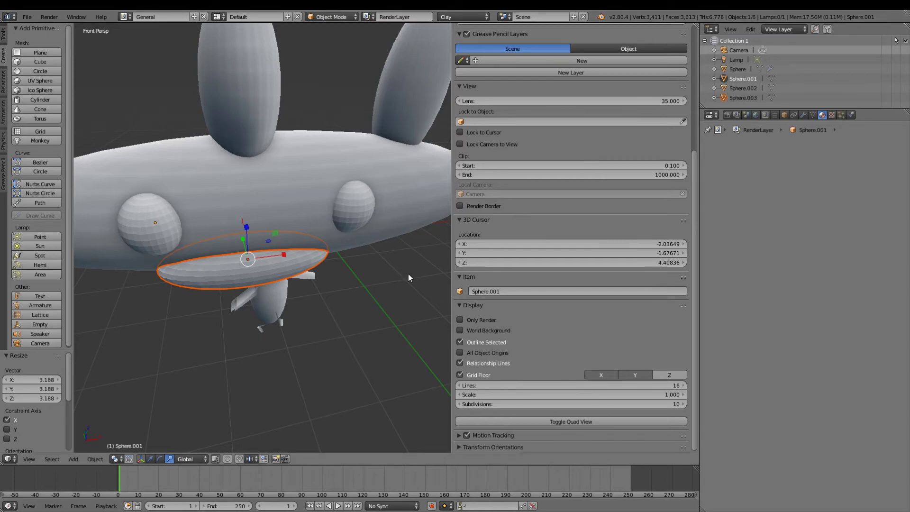
- Bring the view to a level front angle and select the right eye sphere
key("shift+f")
key("w")
key("s")
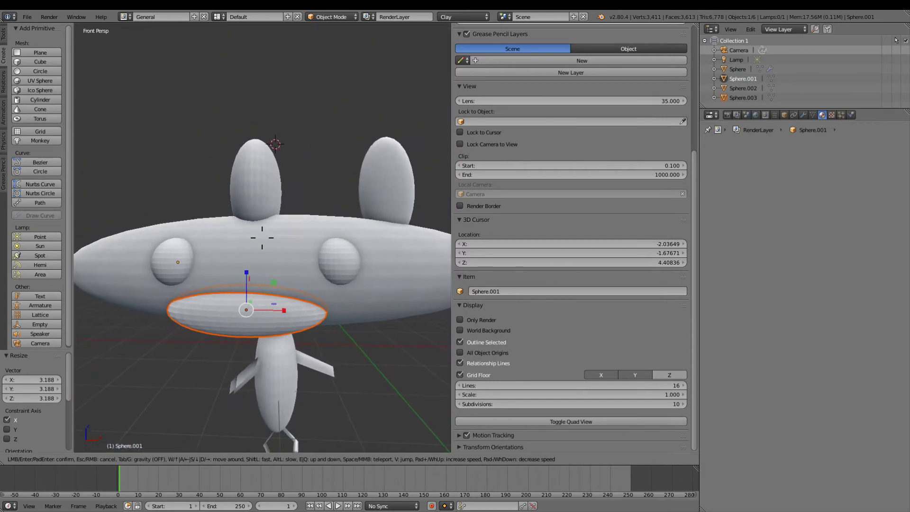
left_click(433, 156)
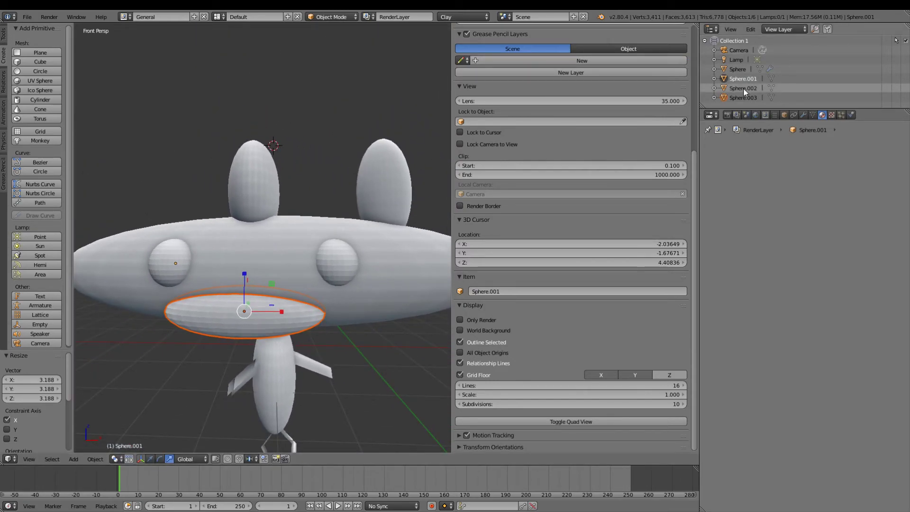
left_click(337, 272)
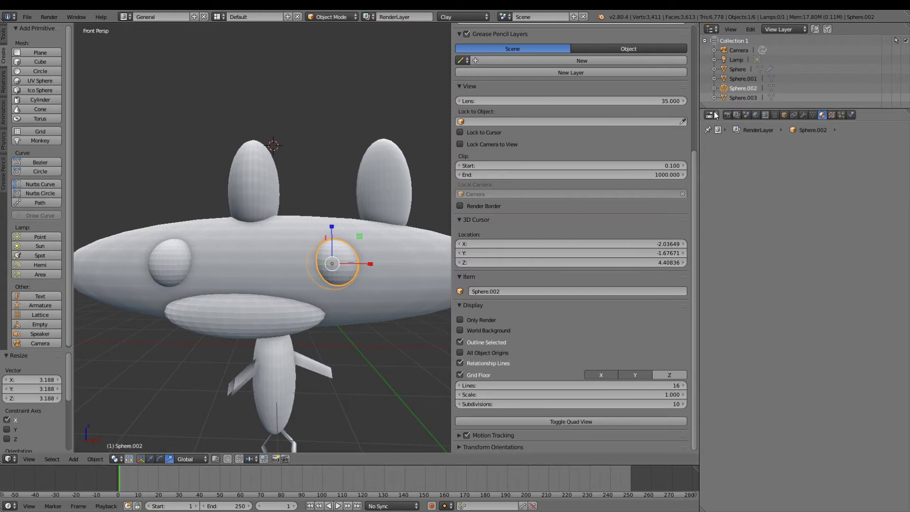
- Rename the Outliner collection to 'bfdi four'
right_click(721, 41)
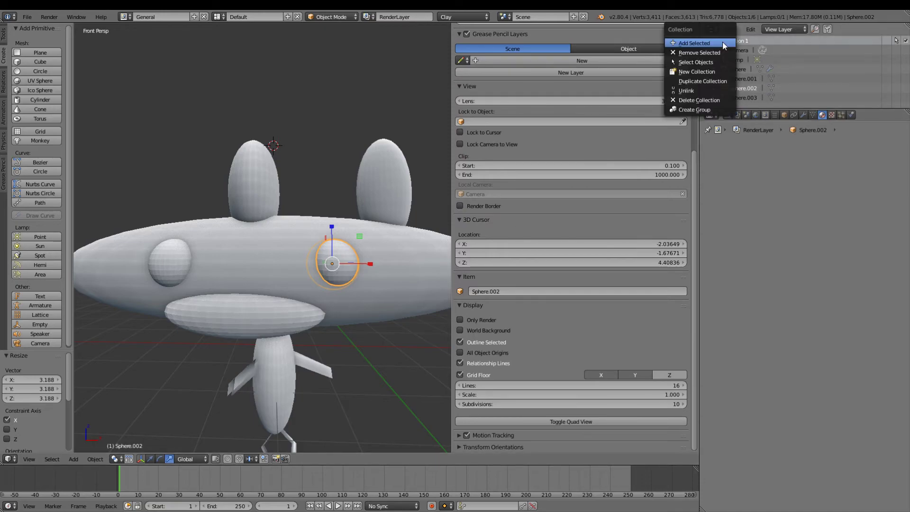
right_click(745, 47)
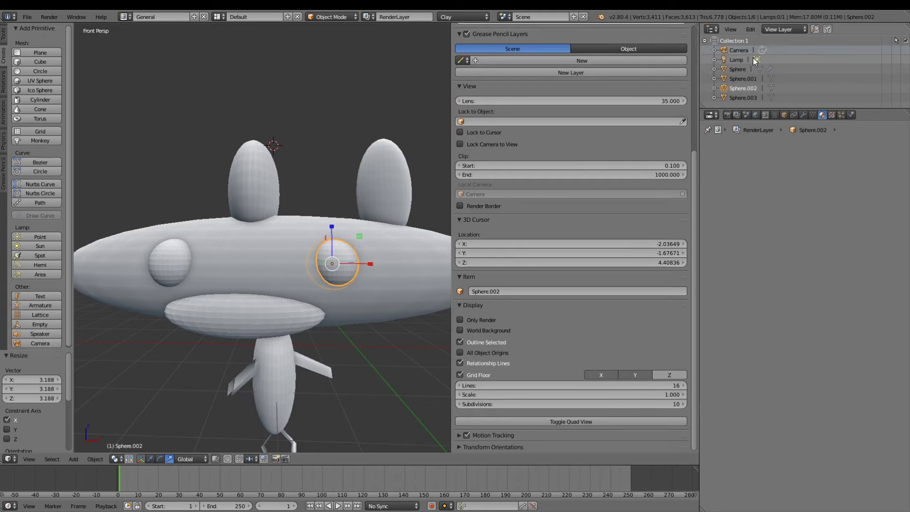
right_click(744, 44)
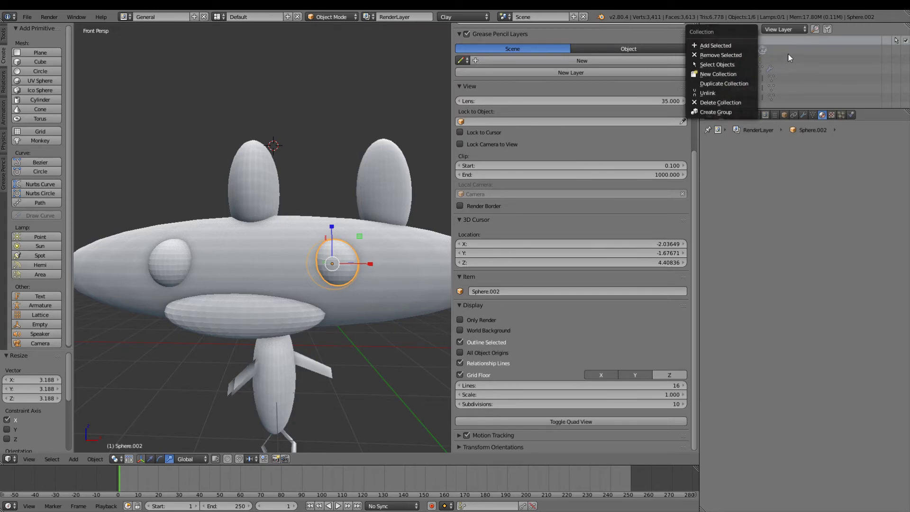
right_click(741, 41)
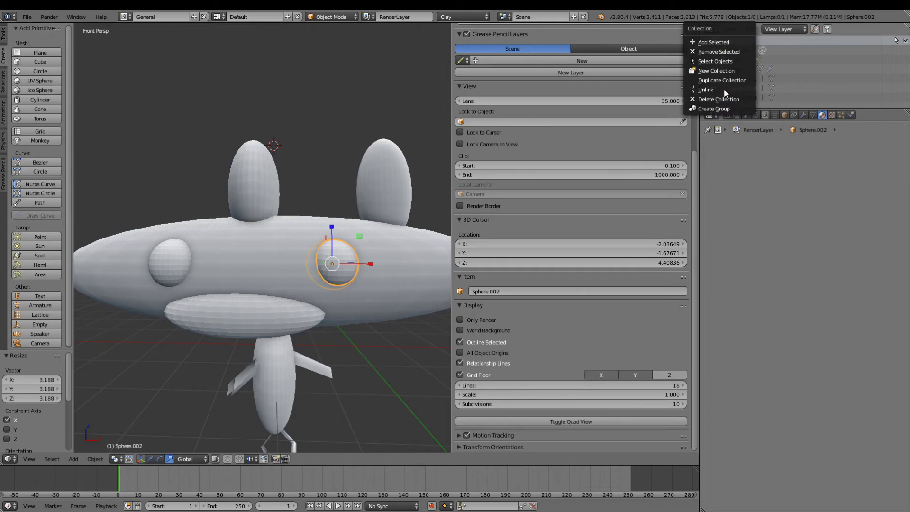
double_click(732, 37)
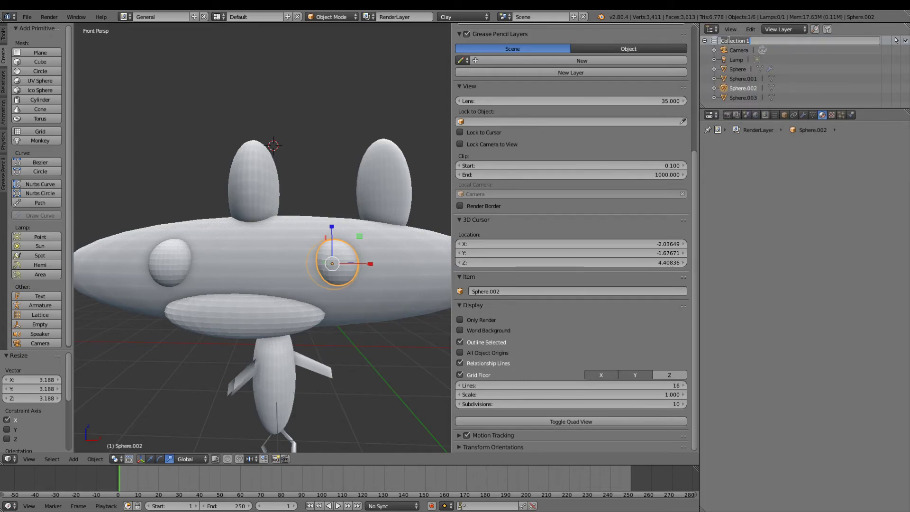
type("bfdi four")
key("Return")
key("shift+a")
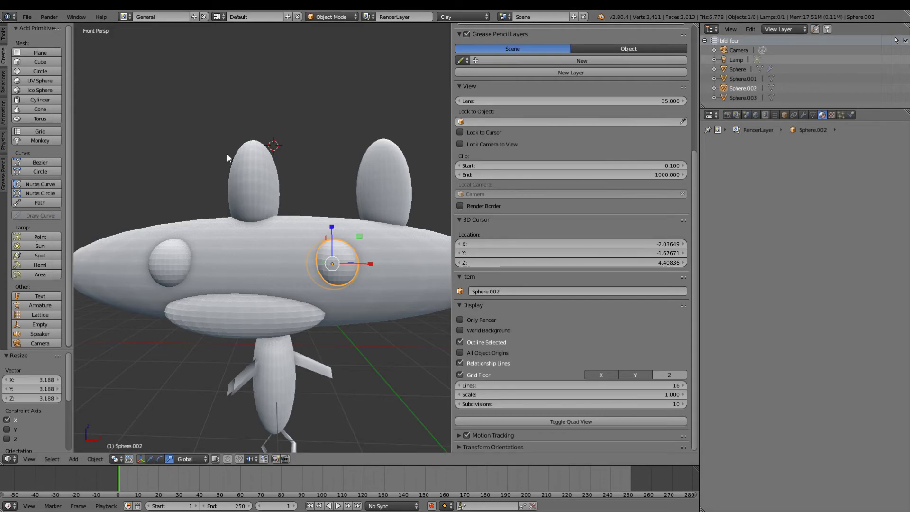
key("shift+f")
- Select the left eye sphere and view its mesh data properties
left_click(262, 237)
right_click(262, 237)
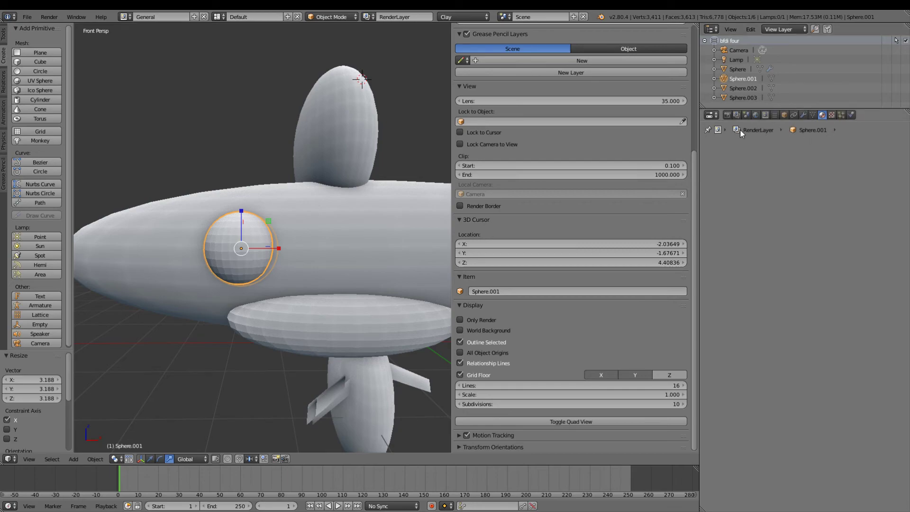
left_click(803, 115)
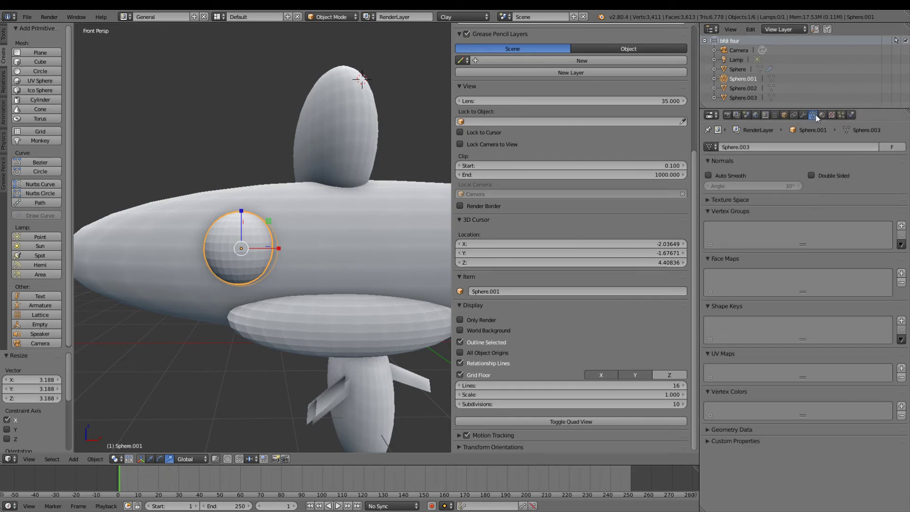
left_click(822, 114)
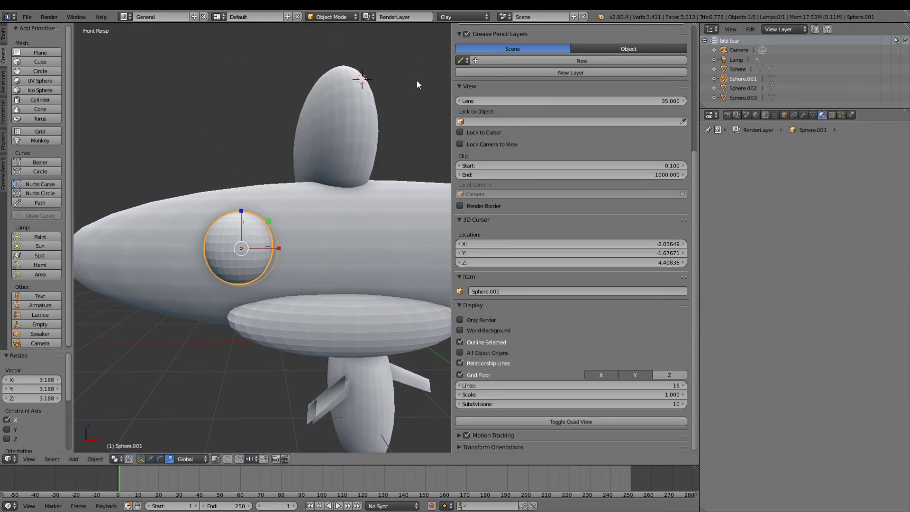
- Switch the render engine to Blender Render, then Blender Game, then Blender Render again
left_click(464, 19)
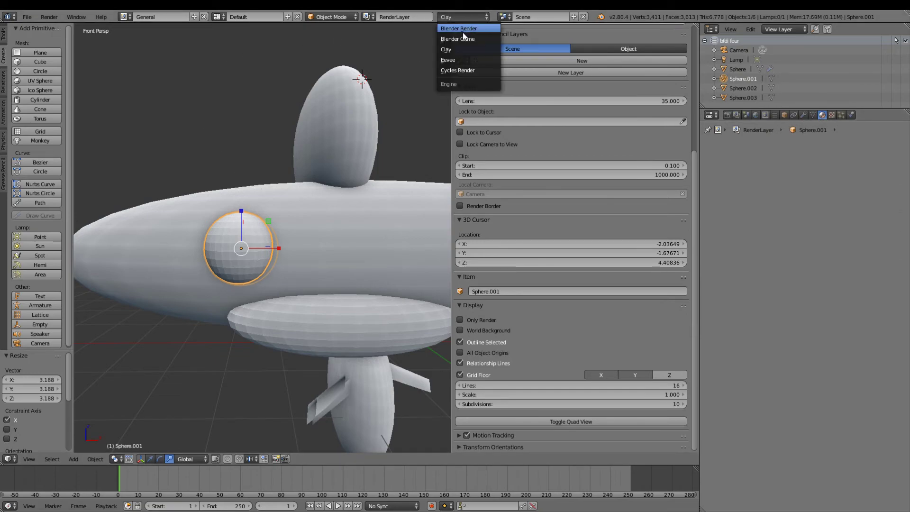
left_click(462, 32)
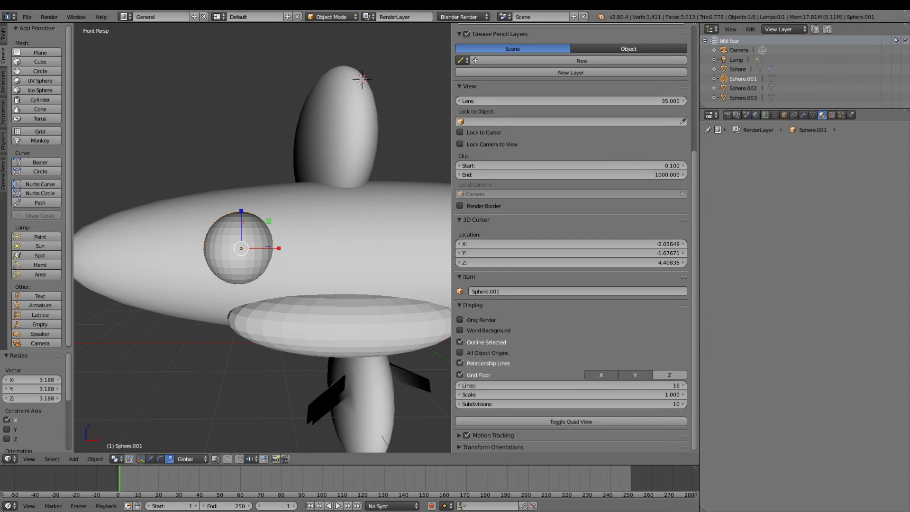
left_click(452, 17)
left_click(454, 36)
left_click(448, 16)
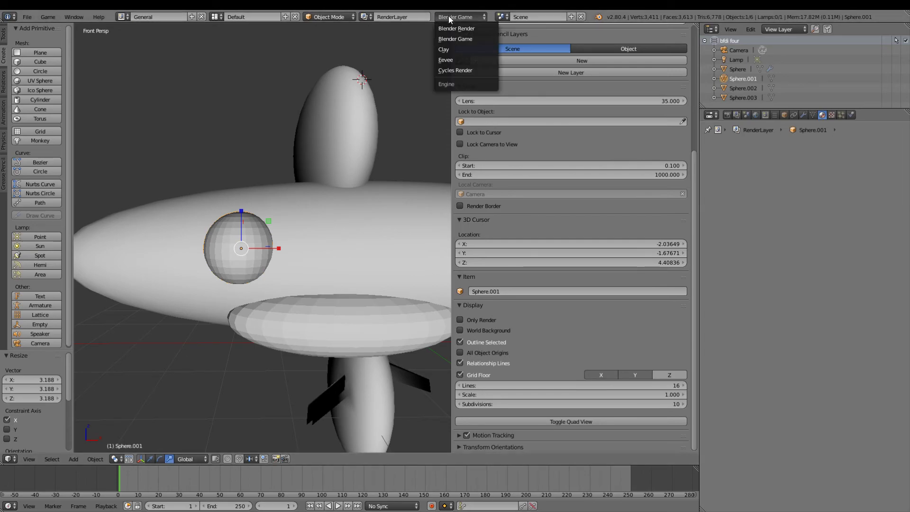
left_click(441, 33)
- Reframe the whole creature and set the render engine back to Clay
key("shift+f")
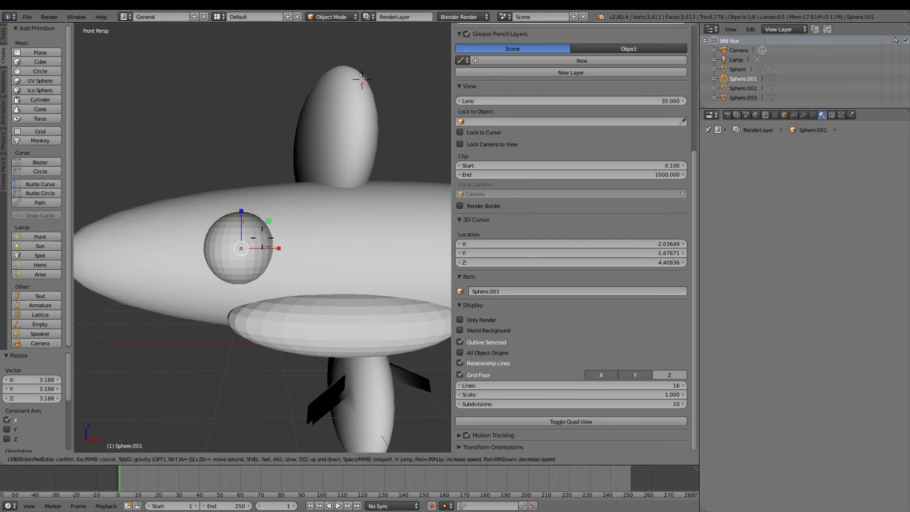
key("s")
key("w")
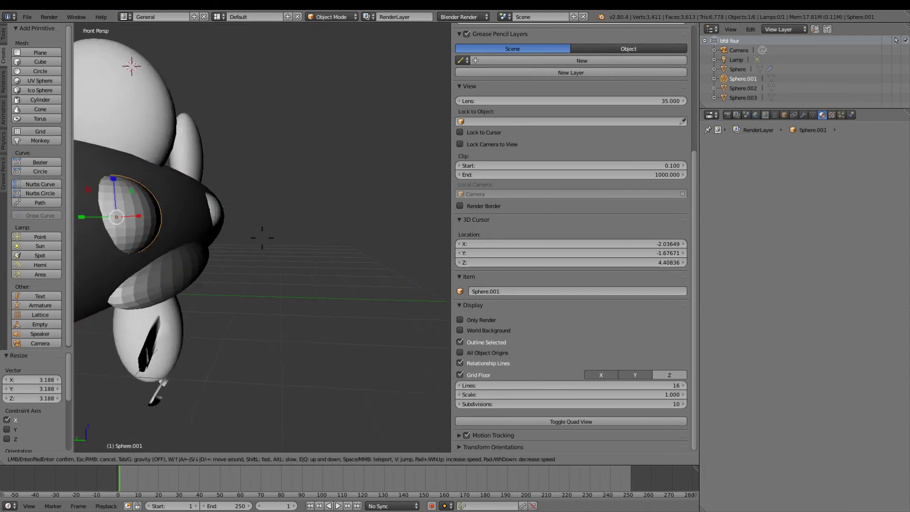
left_click(262, 237)
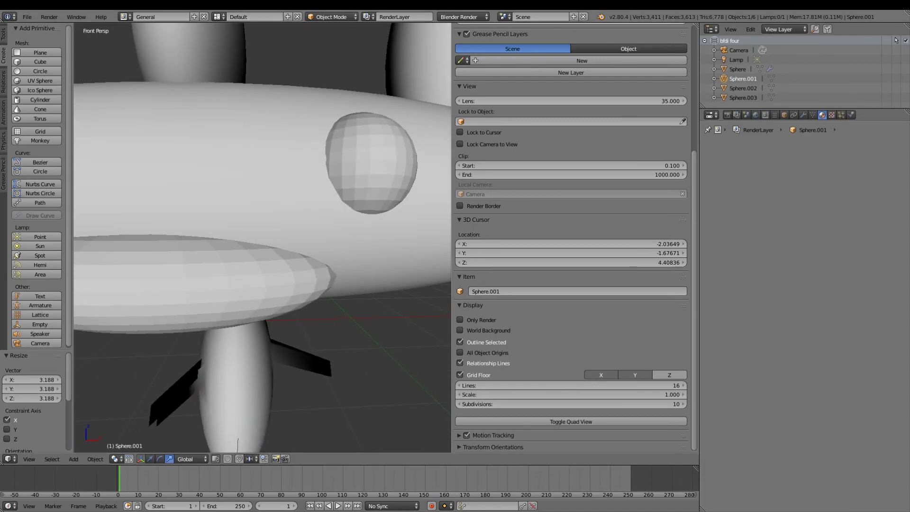
left_click(462, 17)
left_click(465, 49)
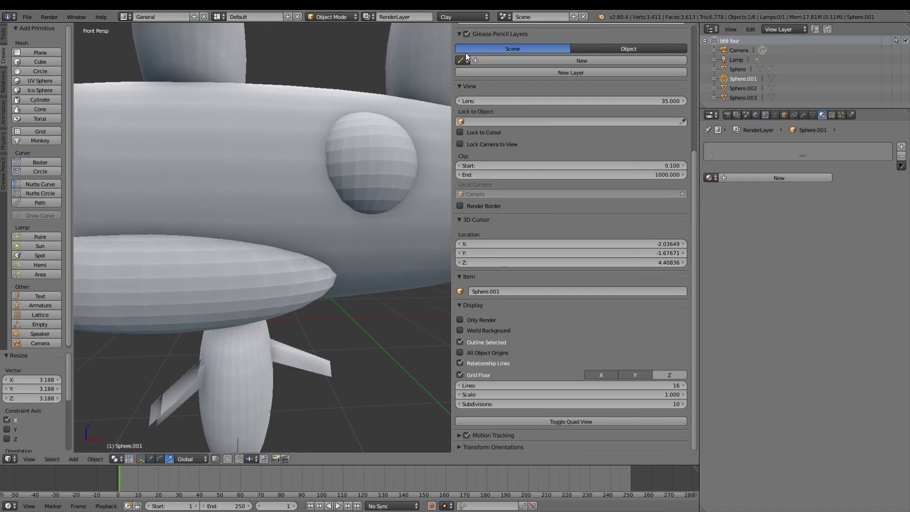
key("shift+f")
- Select the eyes, body and mouth Sphere.003 in turn, checking their properties
key("s")
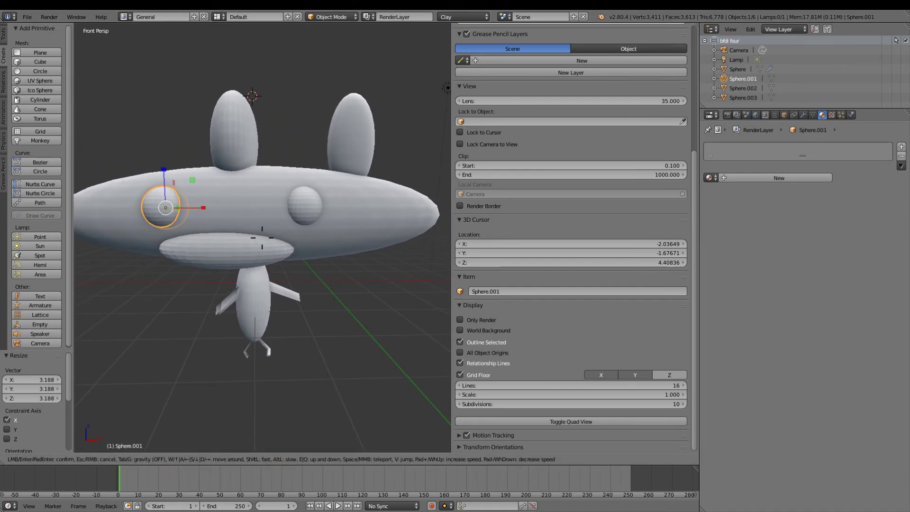
left_click(262, 237)
right_click(301, 204)
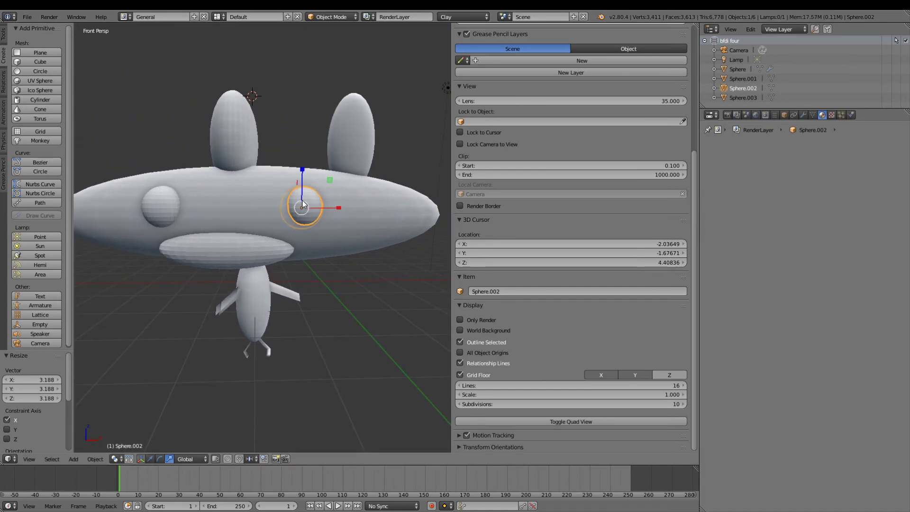
right_click(164, 204)
right_click(166, 204)
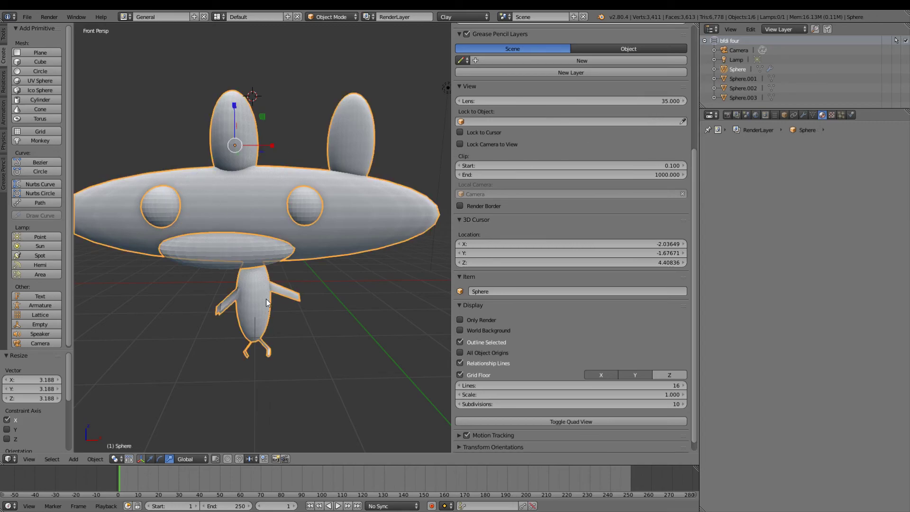
left_click(812, 115)
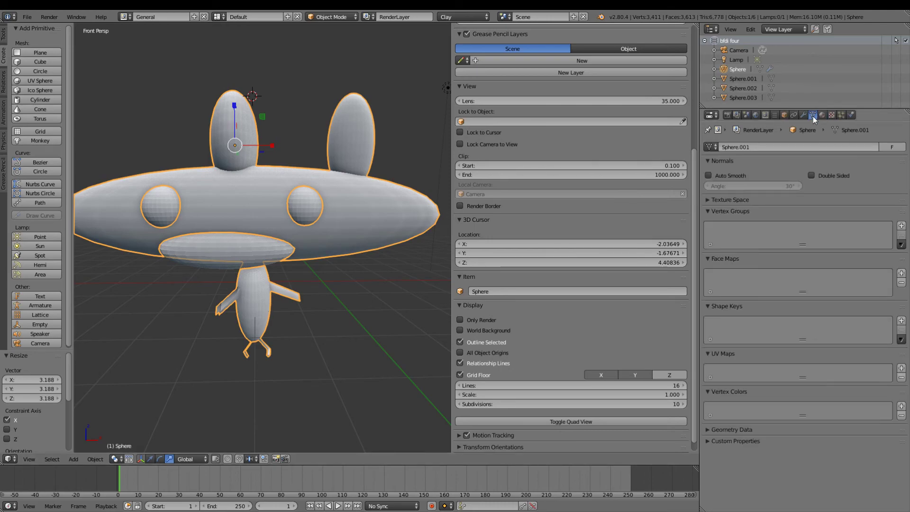
left_click(749, 83)
left_click(739, 98)
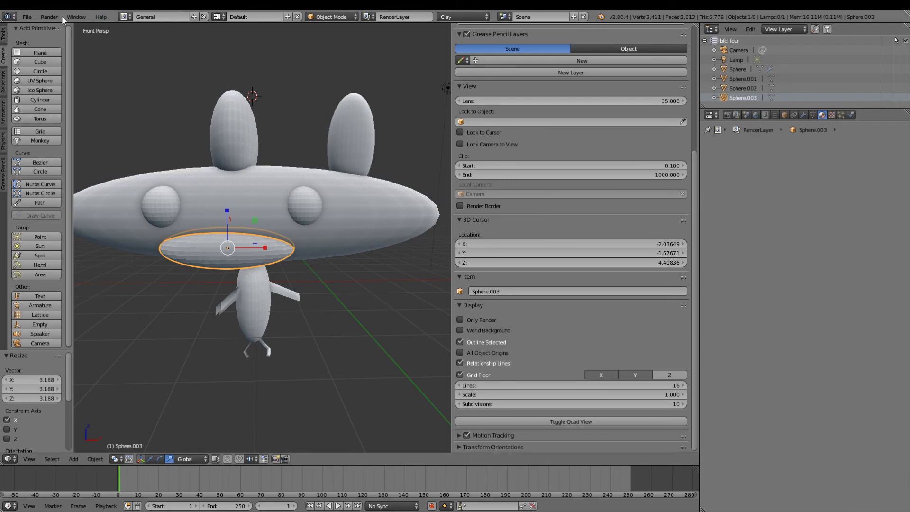
- Save the blend file via File > Save and show the scene's render settings
left_click(27, 16)
key("Escape")
left_click(27, 17)
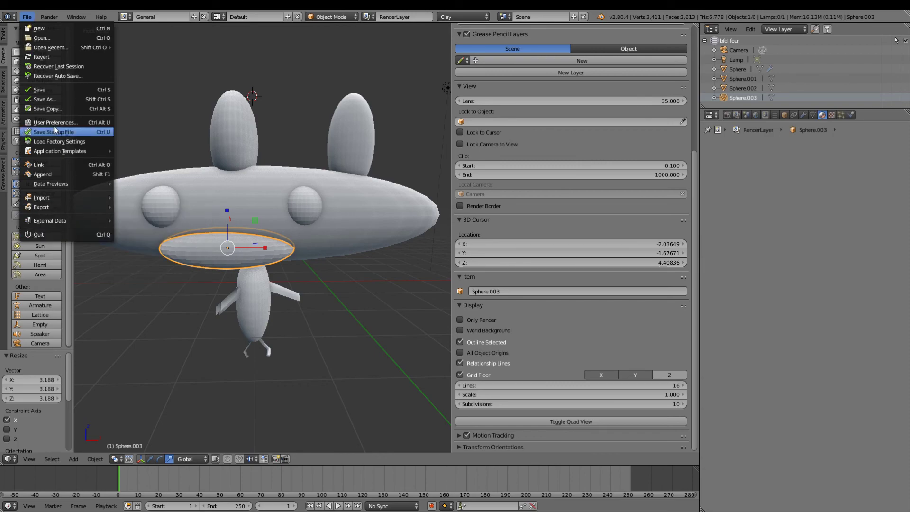
left_click(51, 89)
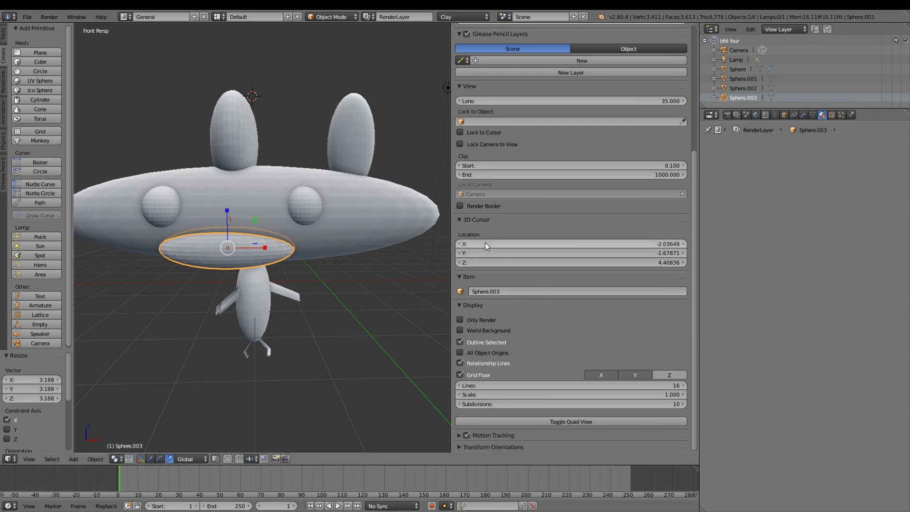
left_click(726, 117)
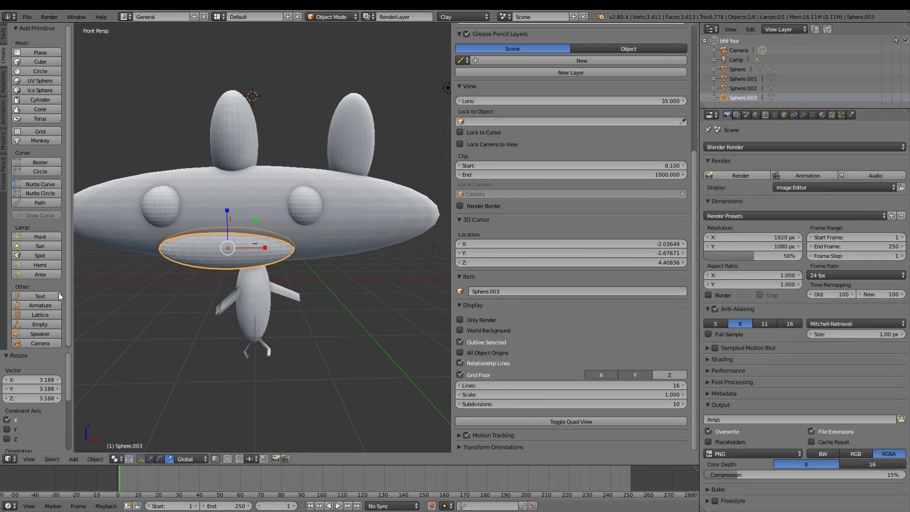
- Look through the active camera and pull it back to frame the whole creature
left_click(34, 462)
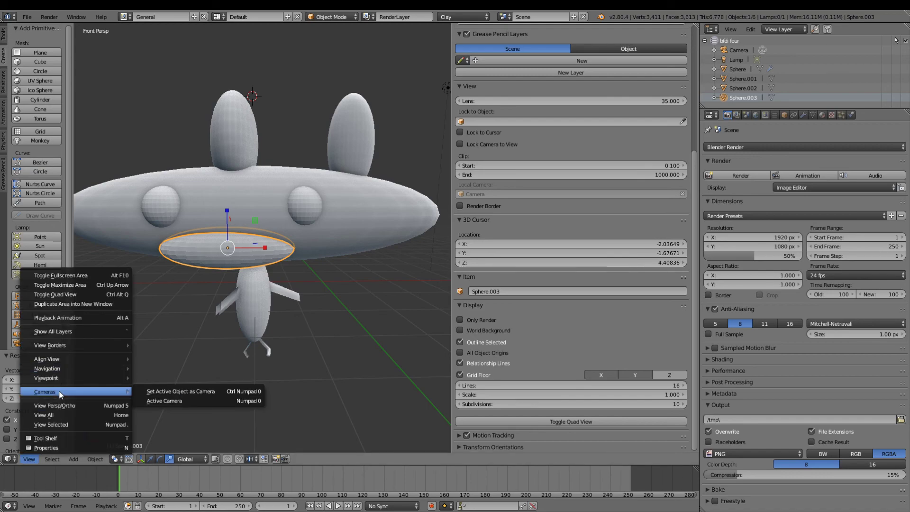
left_click(203, 404)
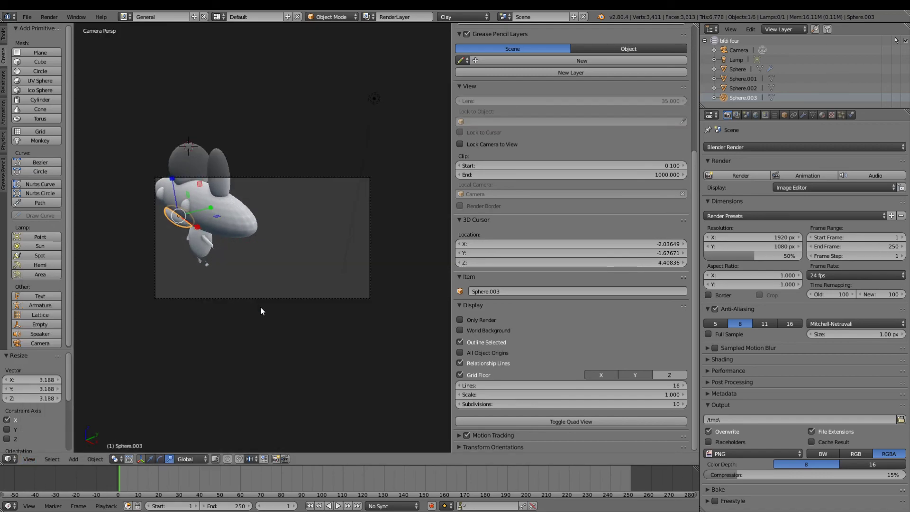
key("shift+f")
key("s")
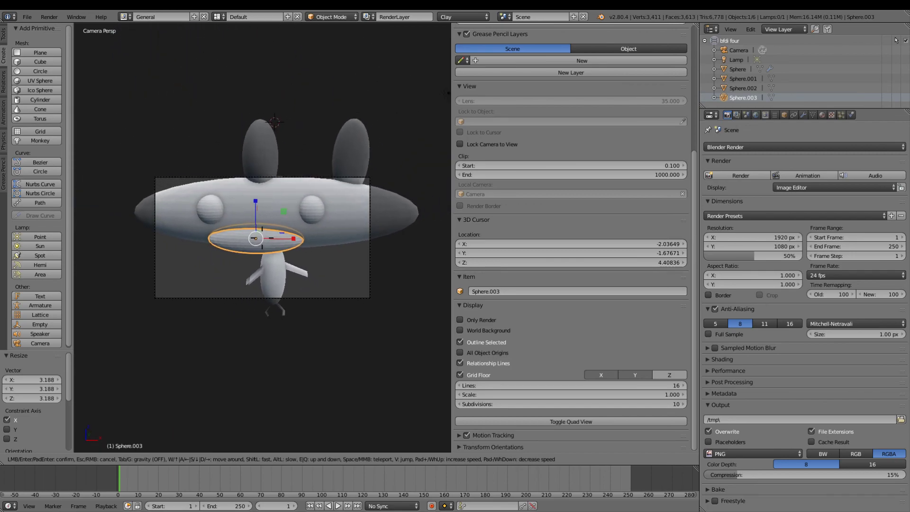
key("Return")
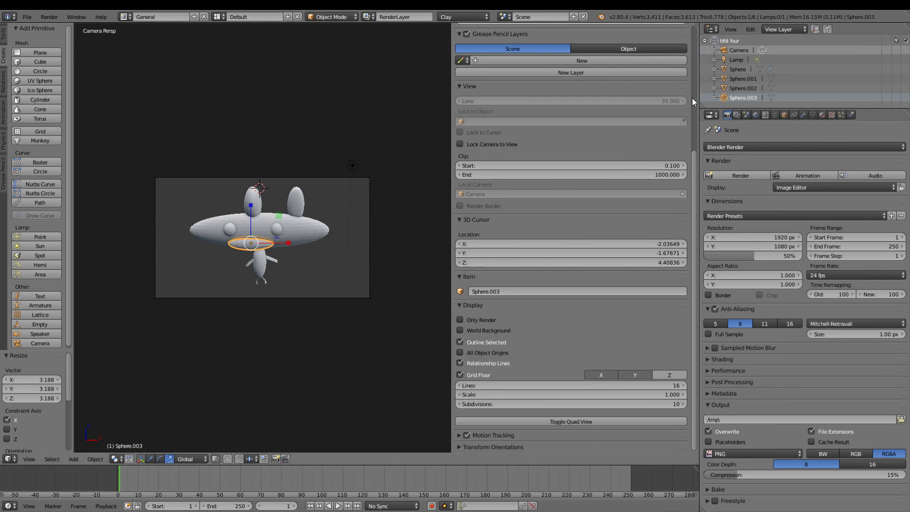
- Switch the render engine to Blender Render and cancel the audio mixdown export
left_click(482, 19)
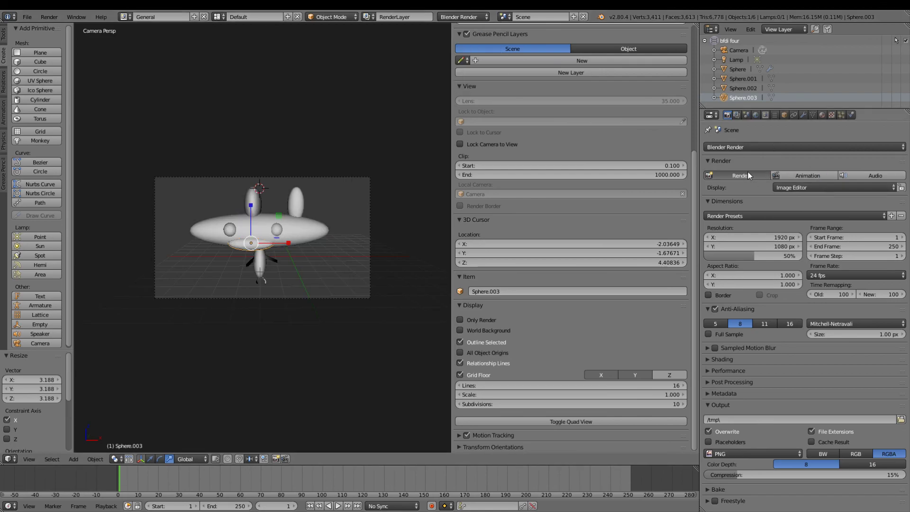
left_click(854, 177)
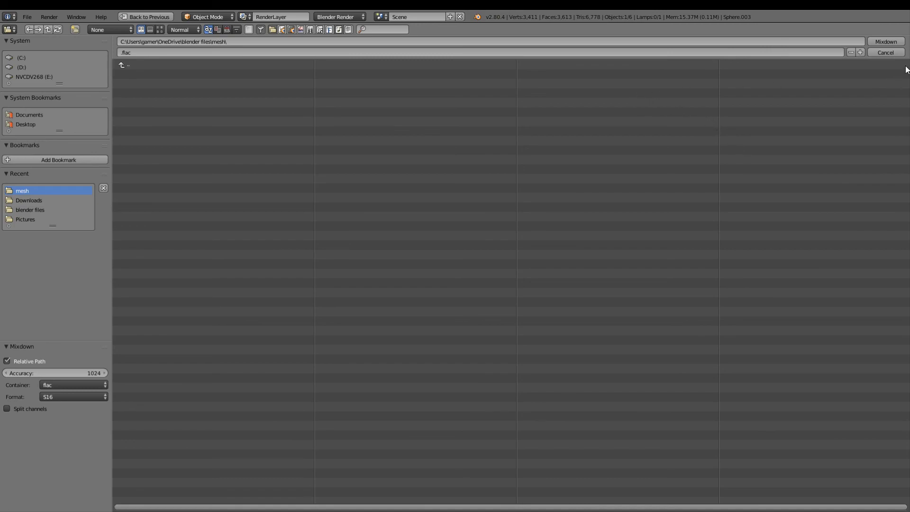
left_click(885, 53)
left_click(27, 16)
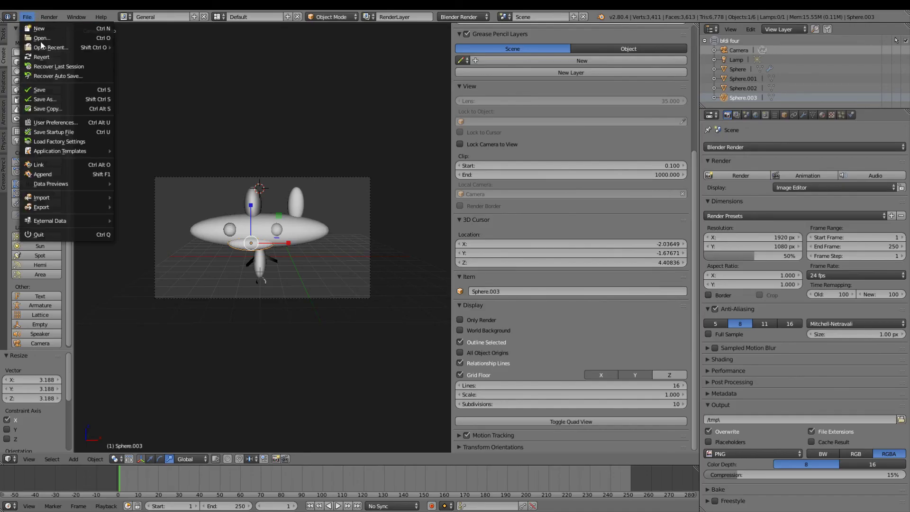